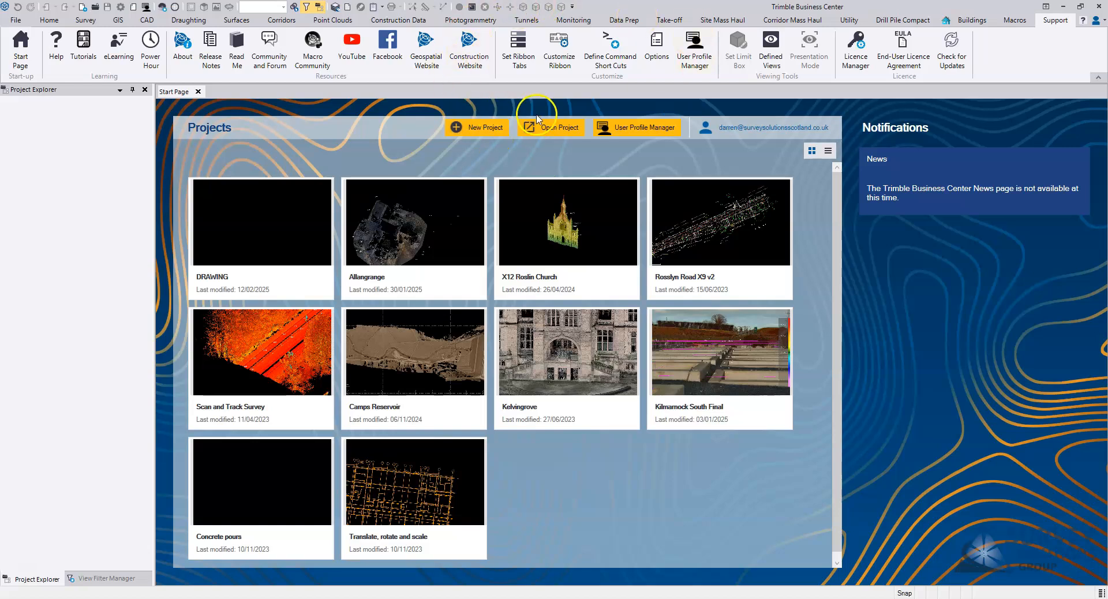
Step: Create a new project from the blank template
{"action": "left_click", "coordinate": [199, 22]}
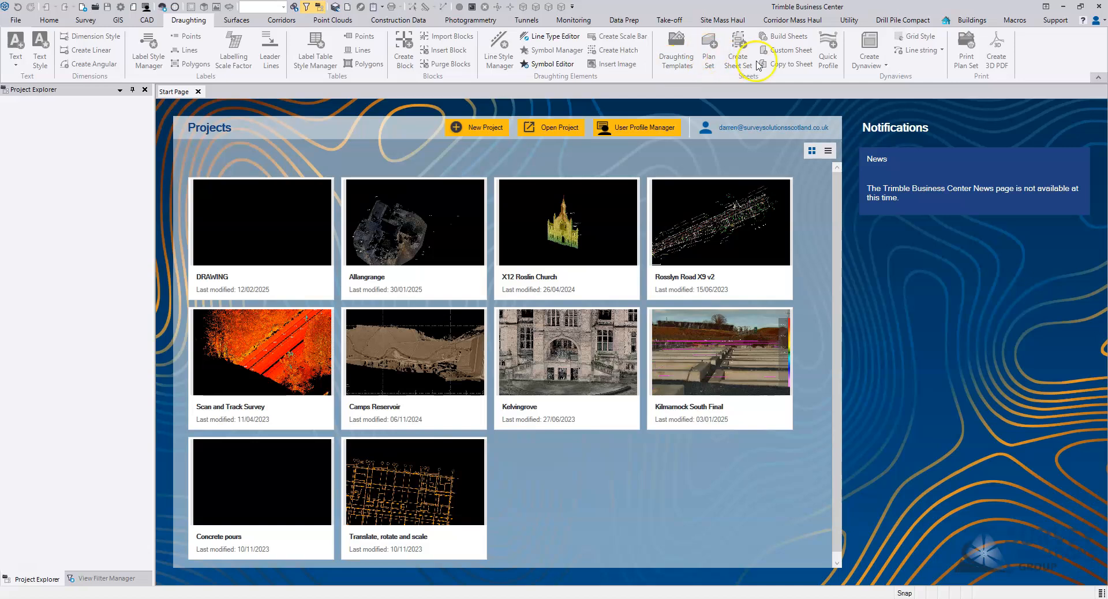
{"action": "left_click", "coordinate": [479, 130]}
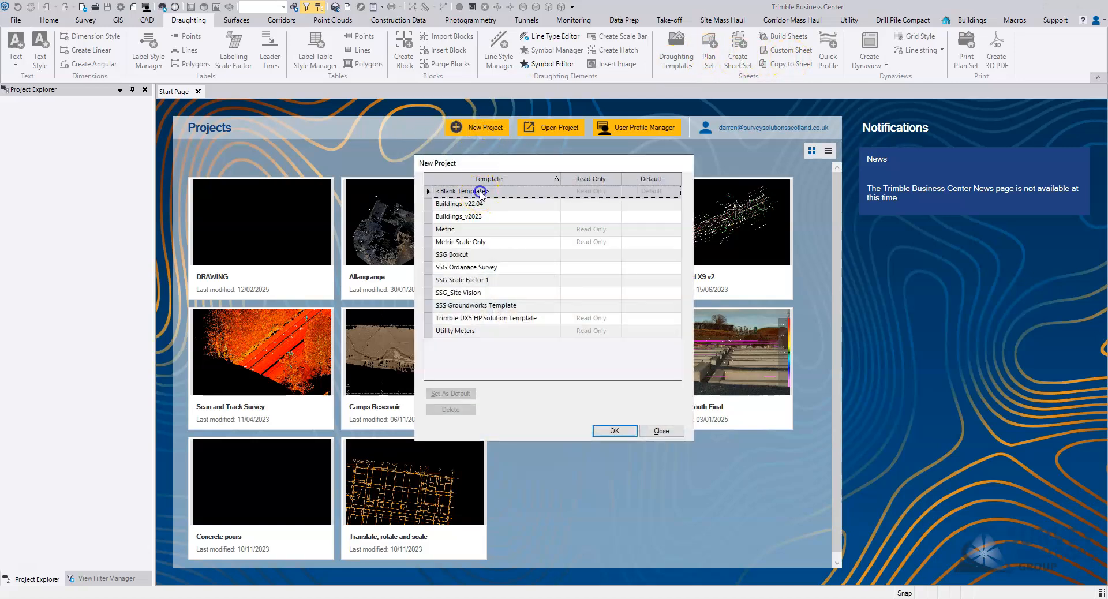
{"action": "left_click", "coordinate": [626, 433]}
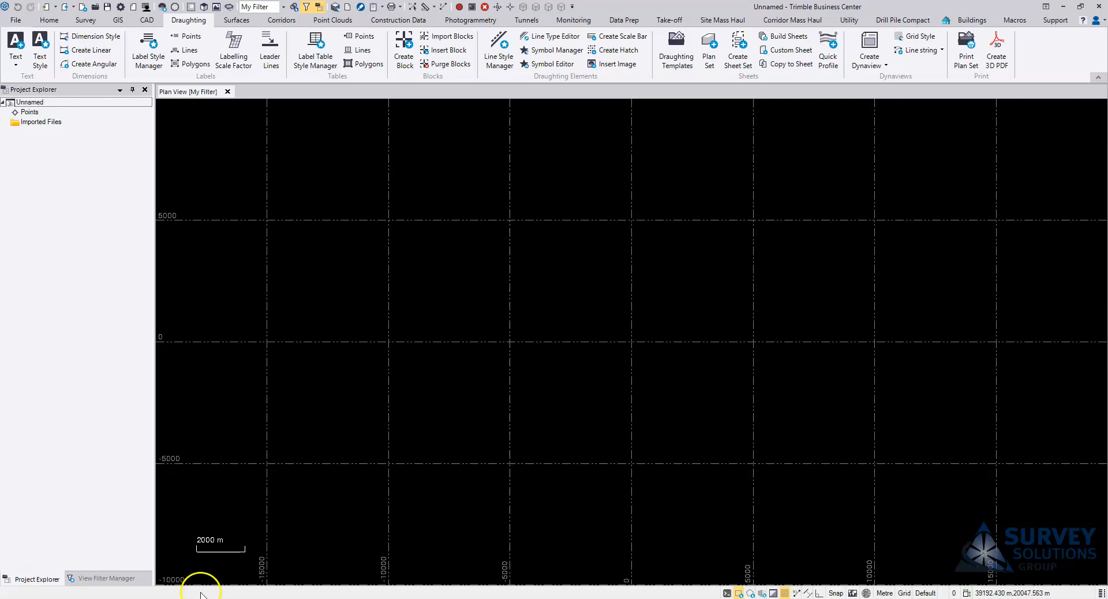
Step: Switch to File Explorer to examine ACAD-Drawing3.dxf in the Desktop folder, and minimise the window when finished
{"action": "key", "text": "alt+Tab"}
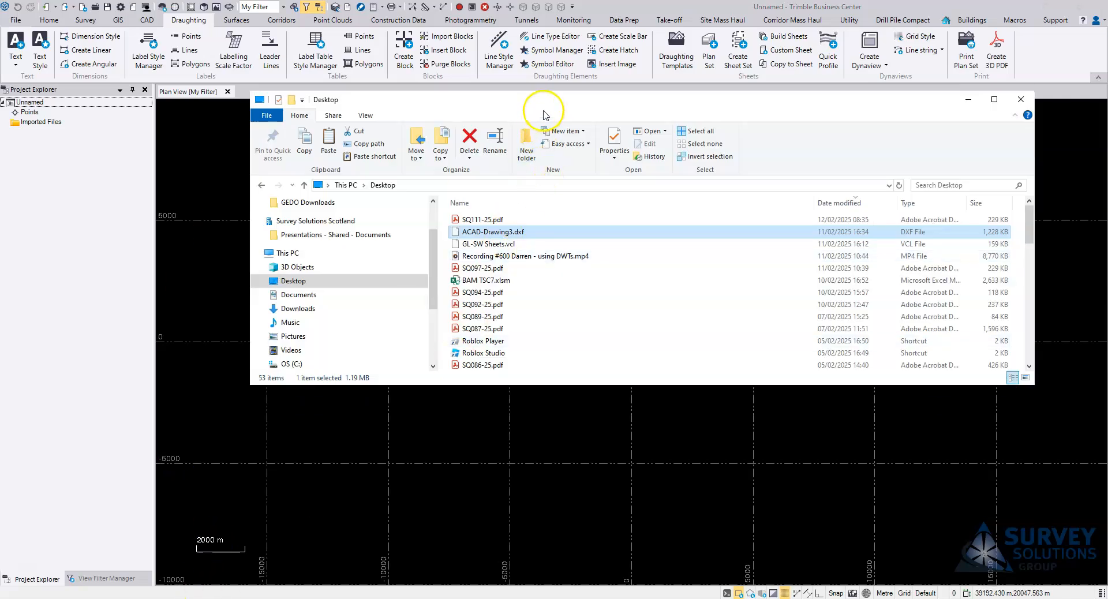
{"action": "left_click_drag", "start_coordinate": [476, 105], "coordinate": [367, 120]}
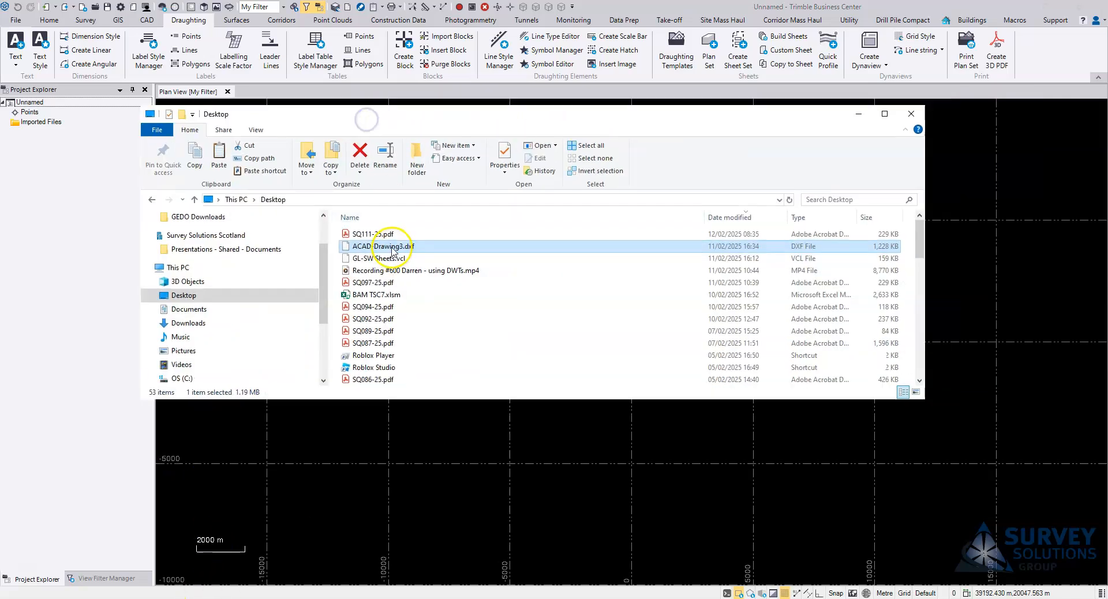
{"action": "left_click_drag", "start_coordinate": [805, 118], "coordinate": [759, 230]}
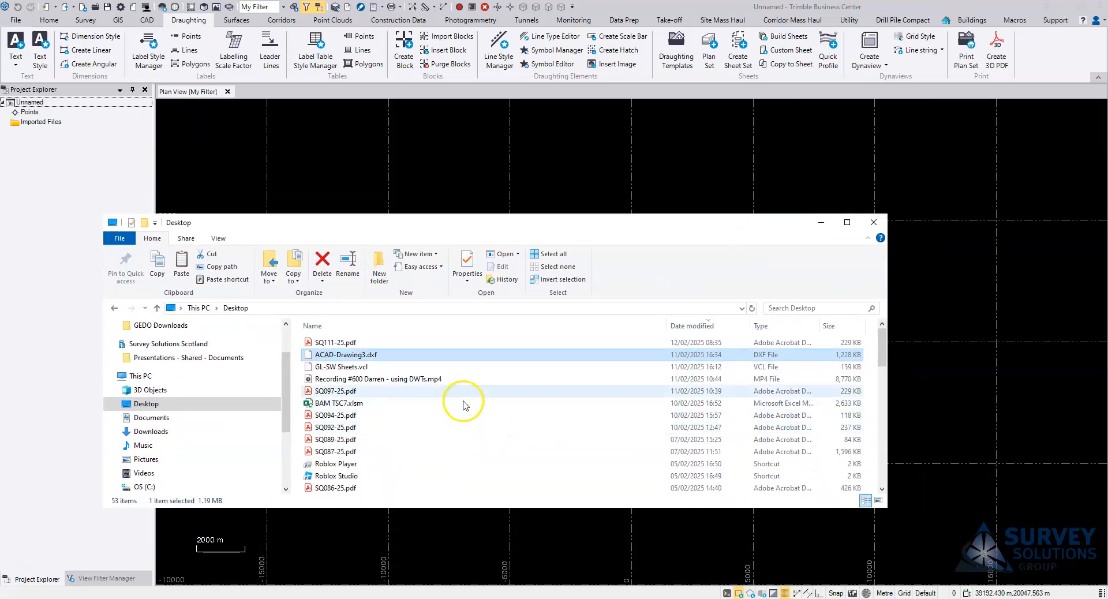
{"action": "left_click_drag", "start_coordinate": [723, 227], "coordinate": [752, 474]}
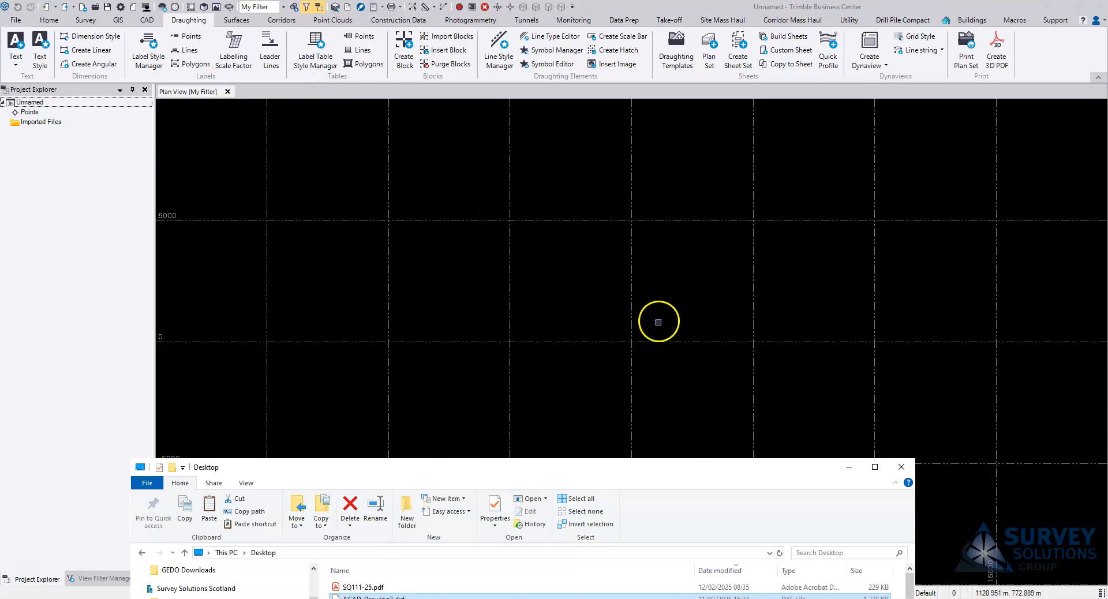
{"action": "mouse_move", "coordinate": [607, 469]}
{"action": "left_mouse_down"}
{"action": "mouse_move", "coordinate": [669, 461]}
{"action": "mouse_move", "coordinate": [680, 398]}
{"action": "mouse_move", "coordinate": [597, 485]}
{"action": "left_mouse_up"}
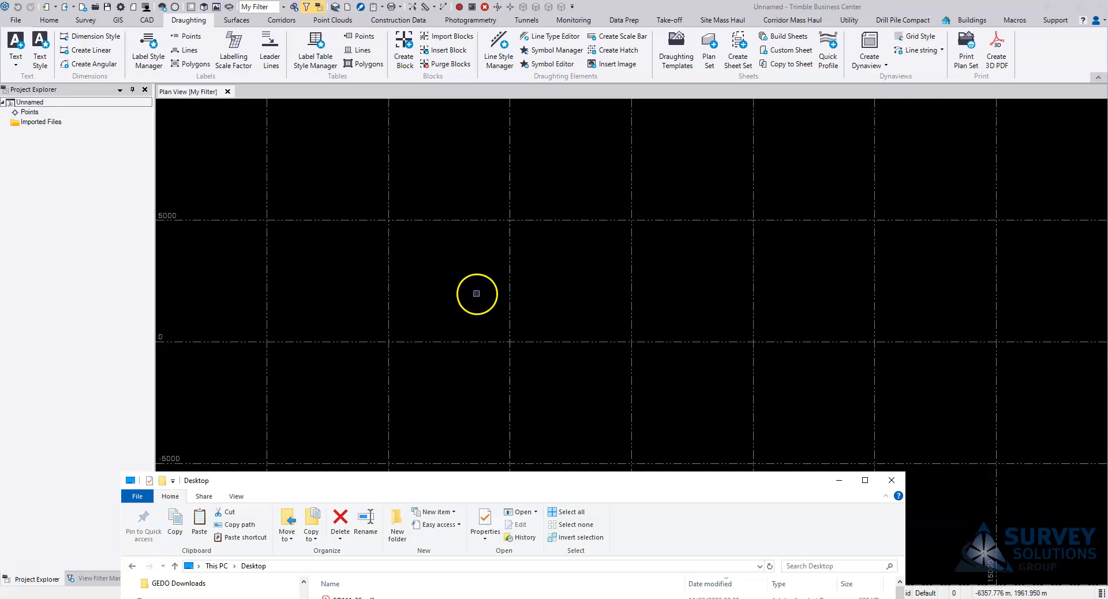
{"action": "left_click_drag", "start_coordinate": [607, 479], "coordinate": [623, 465]}
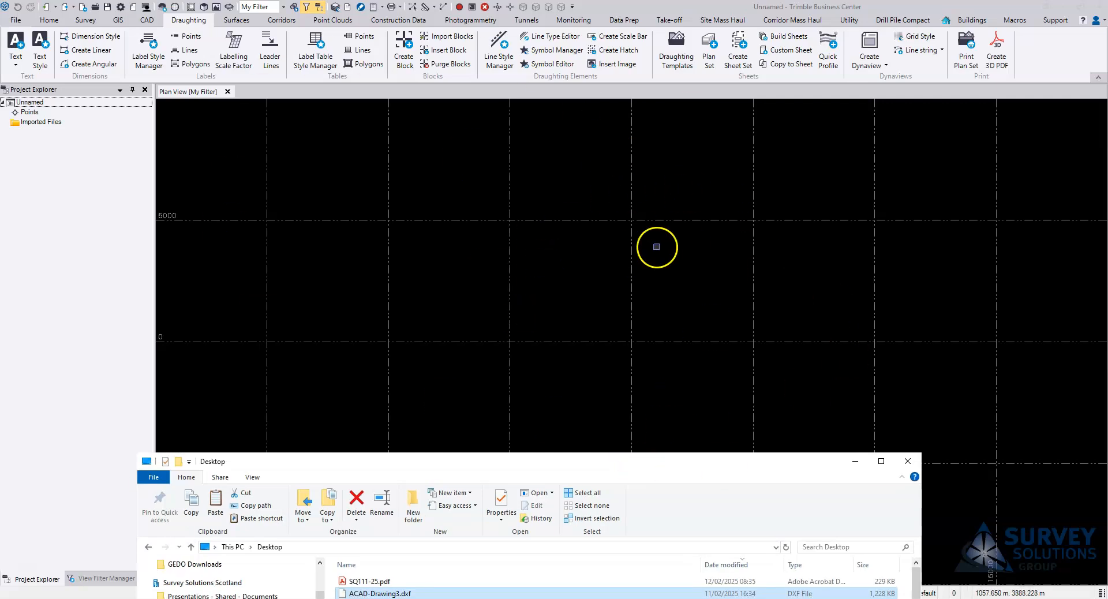
{"action": "left_click_drag", "start_coordinate": [574, 465], "coordinate": [674, 232]}
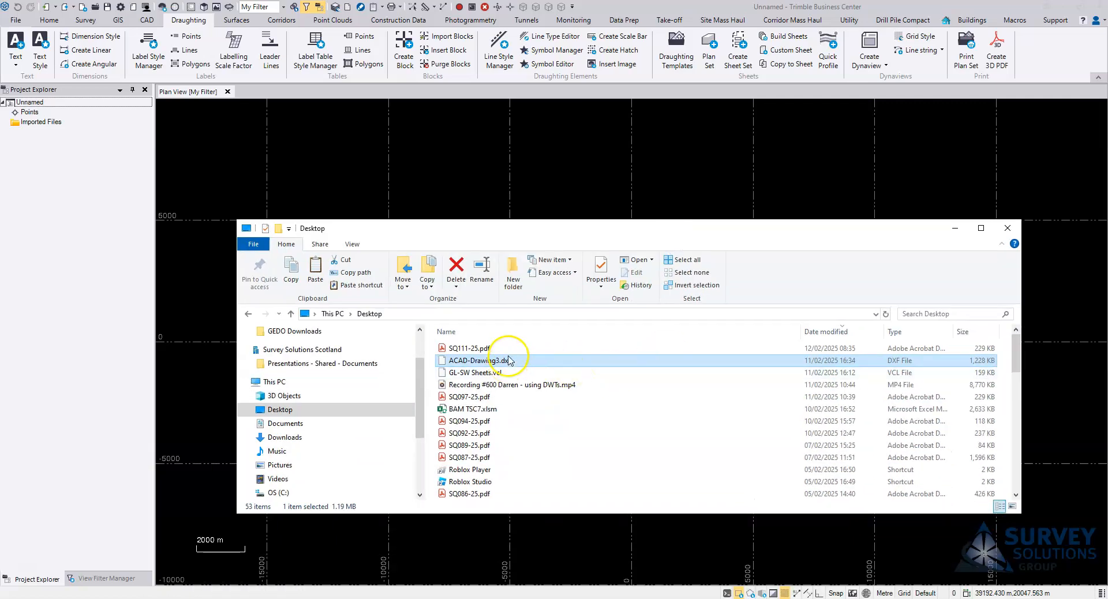
{"action": "left_click_drag", "start_coordinate": [486, 363], "coordinate": [521, 366]}
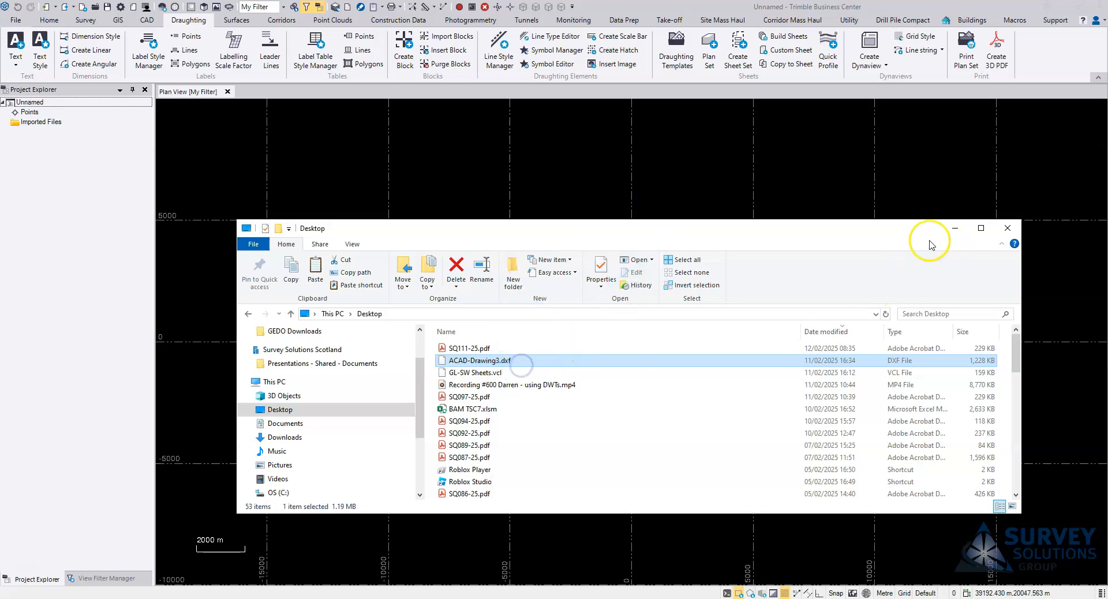
{"action": "left_click_drag", "start_coordinate": [910, 235], "coordinate": [859, 265]}
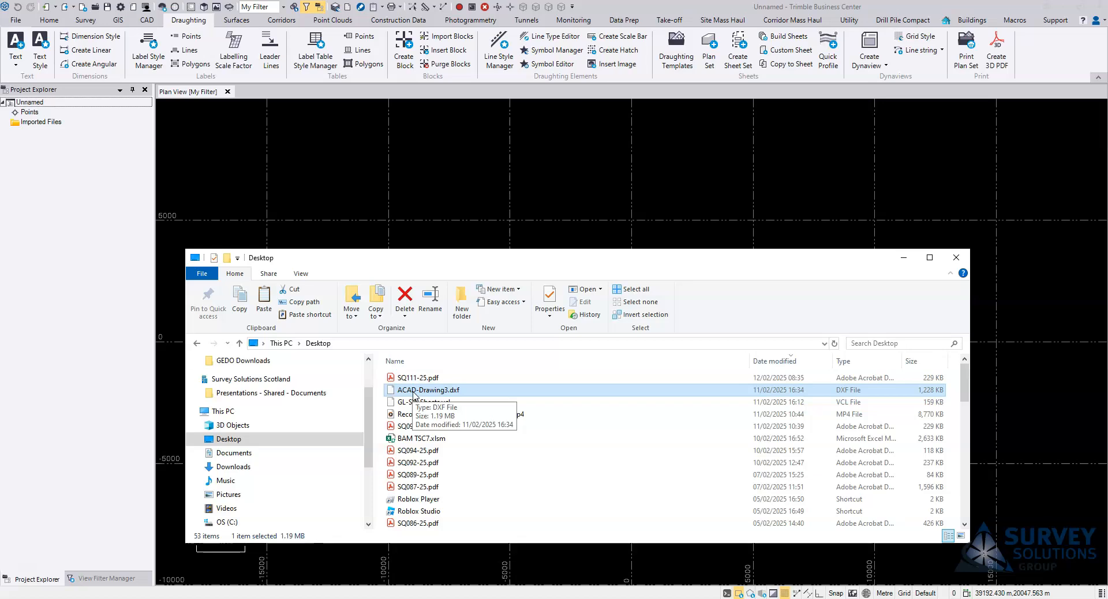
{"action": "left_click", "coordinate": [904, 258]}
Step: Start the Import command and set the import folder to Desktop
{"action": "left_click", "coordinate": [47, 23]}
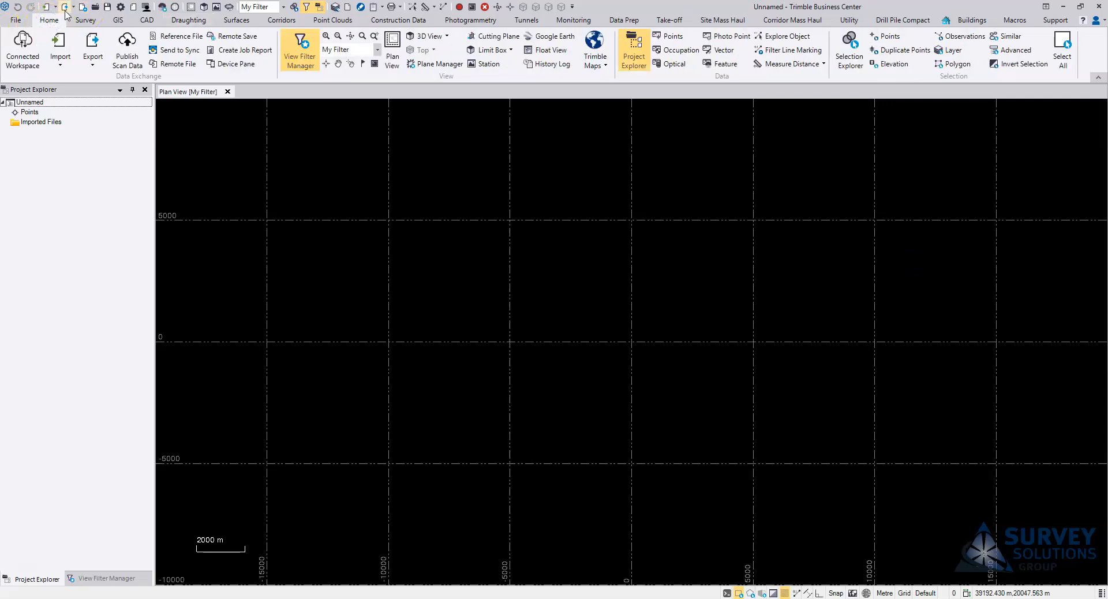
{"action": "left_click", "coordinate": [94, 42]}
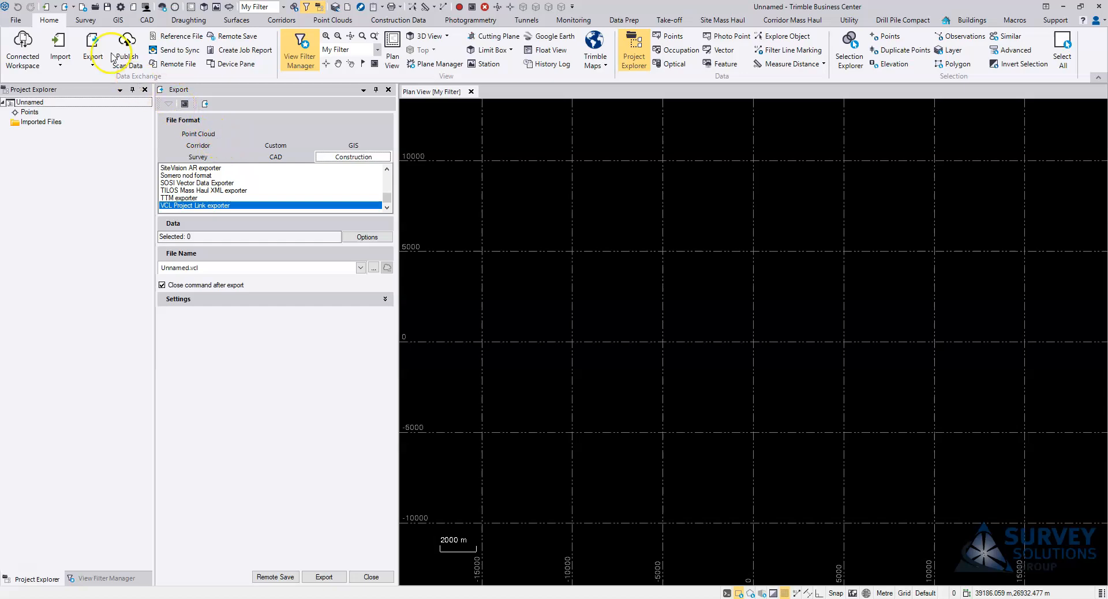
{"action": "left_click", "coordinate": [388, 89]}
{"action": "left_click", "coordinate": [62, 43]}
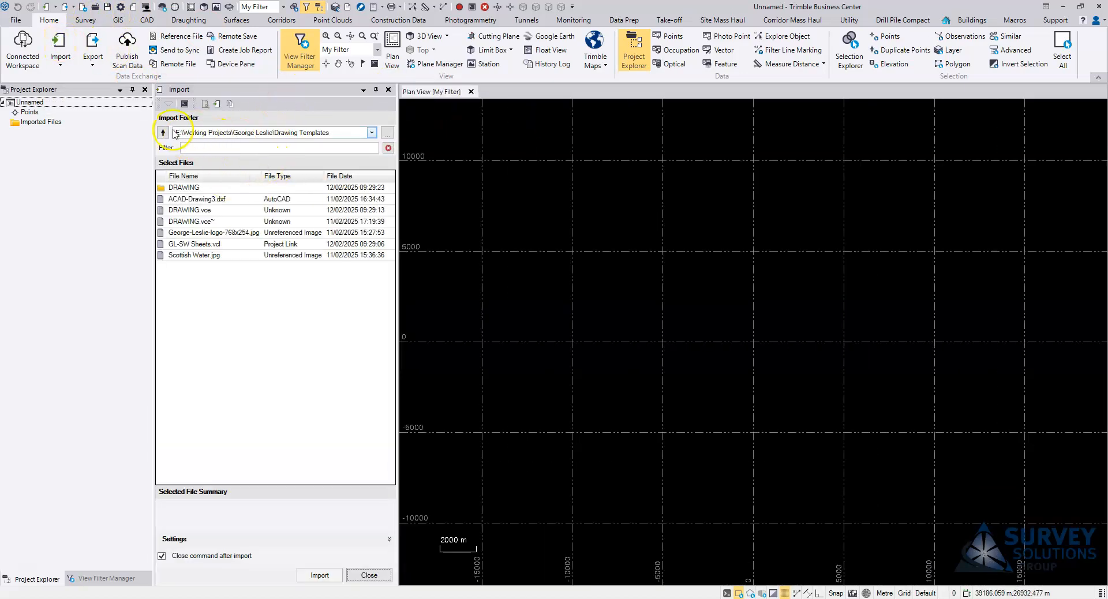
{"action": "left_click", "coordinate": [163, 133]}
{"action": "left_click", "coordinate": [163, 132]}
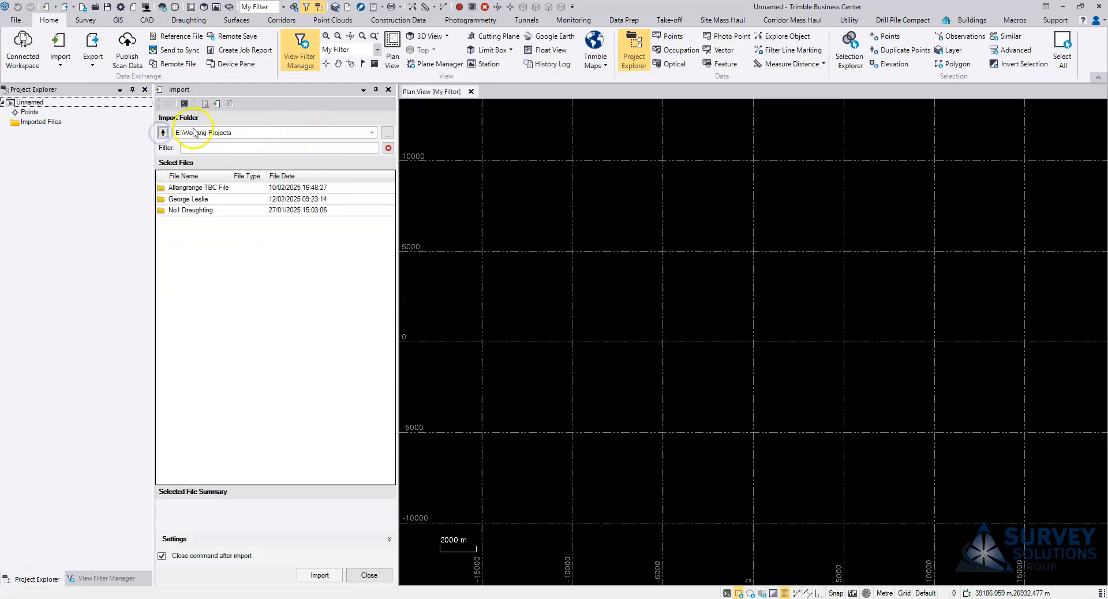
{"action": "left_click", "coordinate": [164, 132]}
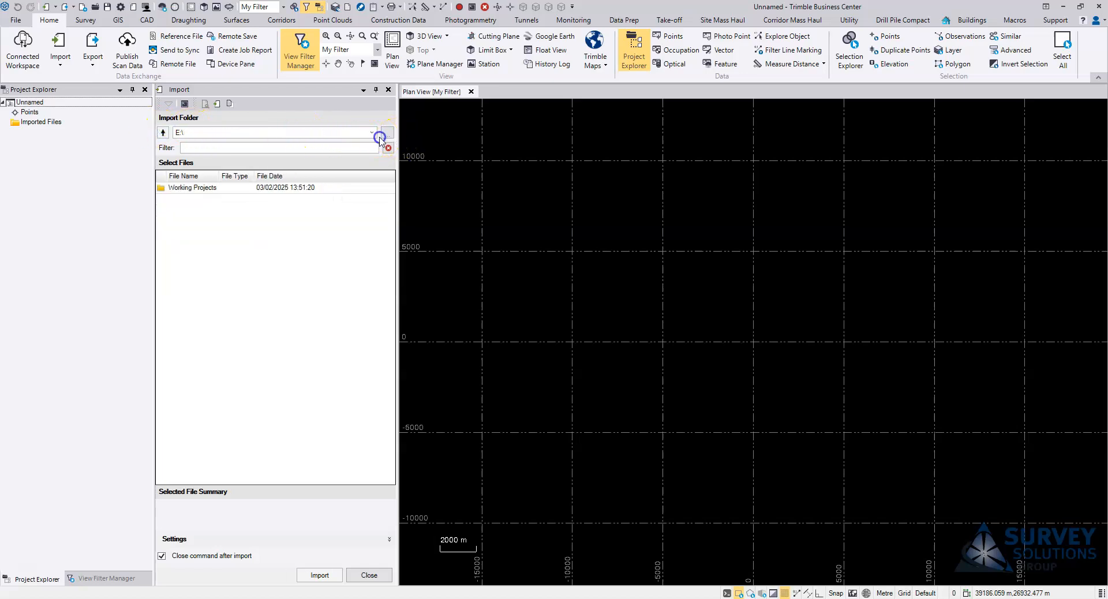
{"action": "left_click", "coordinate": [383, 134]}
{"action": "left_click", "coordinate": [517, 285]}
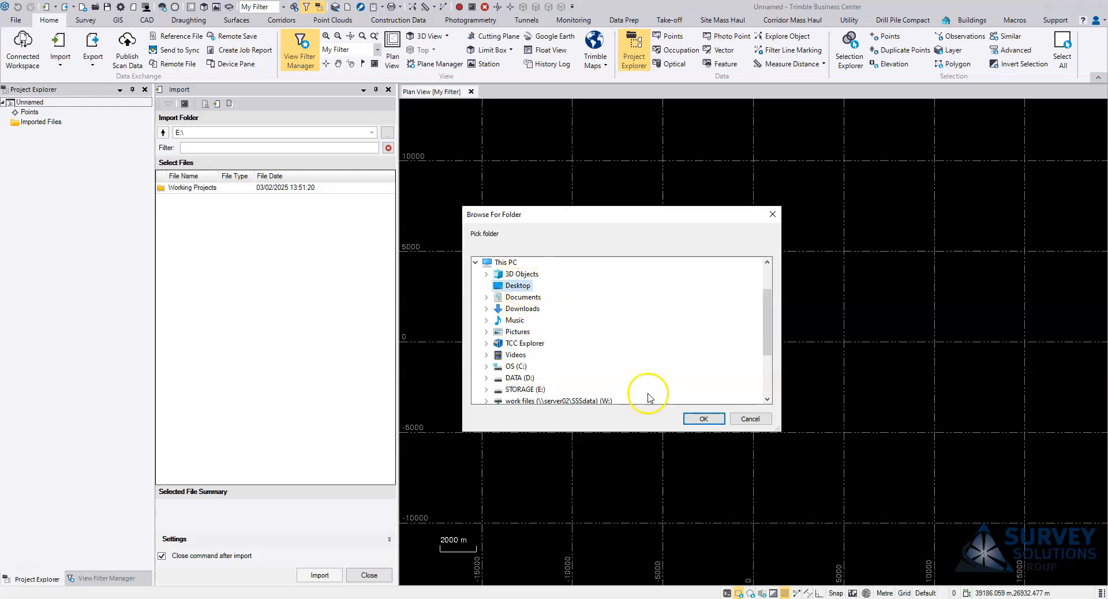
{"action": "left_click", "coordinate": [704, 418]}
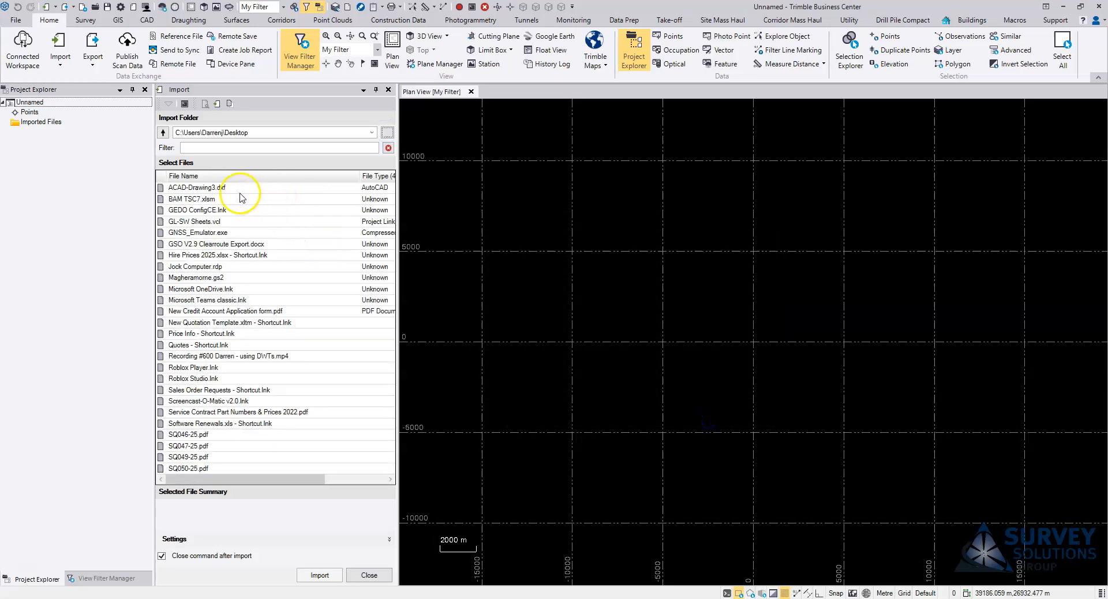
Step: Import ACAD-Drawing3.dxf with its file unit set to Millimetre, declining the import summary
{"action": "left_click", "coordinate": [220, 187]}
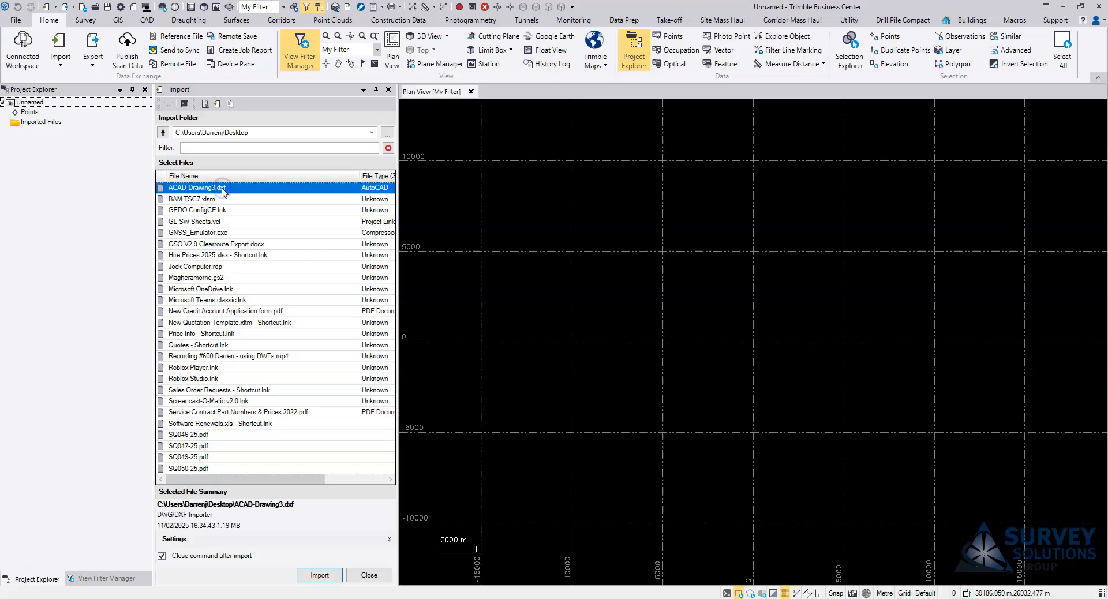
{"action": "left_click", "coordinate": [389, 539]}
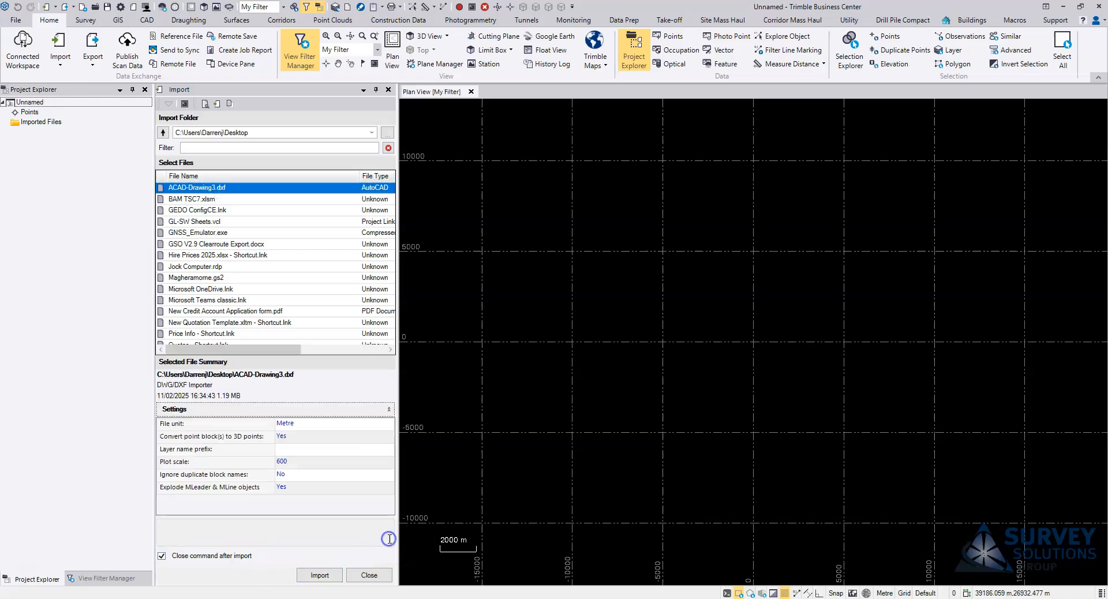
{"action": "left_click", "coordinate": [317, 426]}
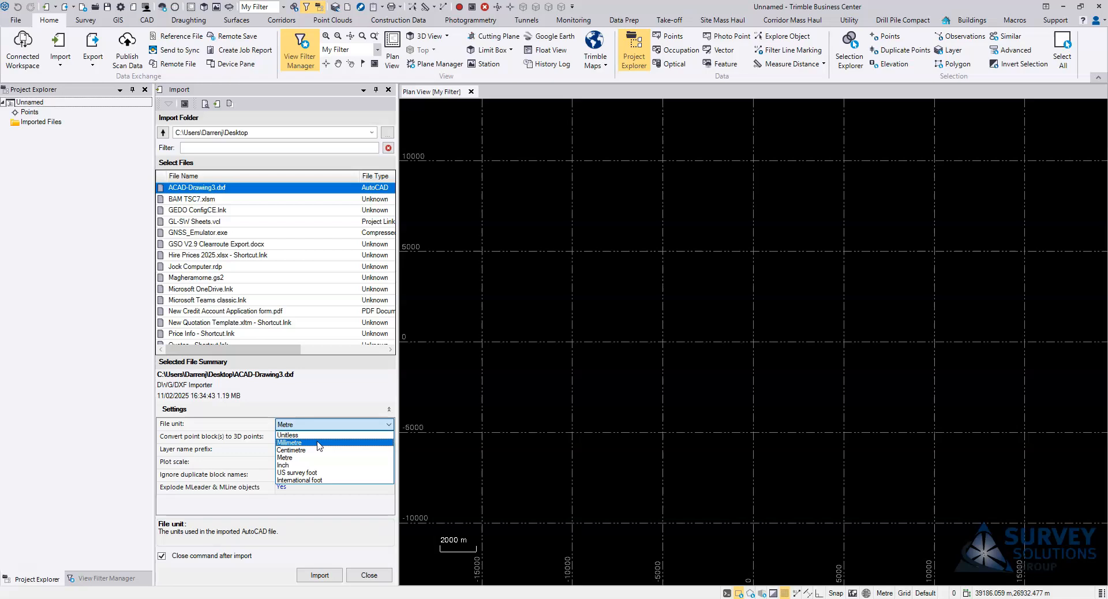
{"action": "left_click", "coordinate": [320, 442]}
{"action": "left_click", "coordinate": [319, 428]}
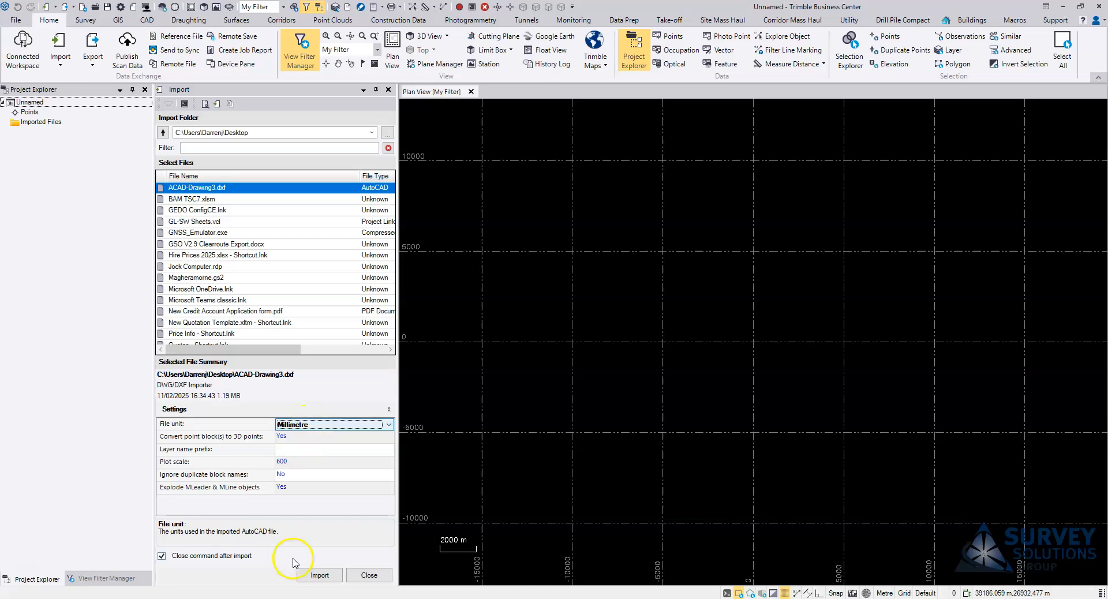
{"action": "left_click", "coordinate": [321, 576]}
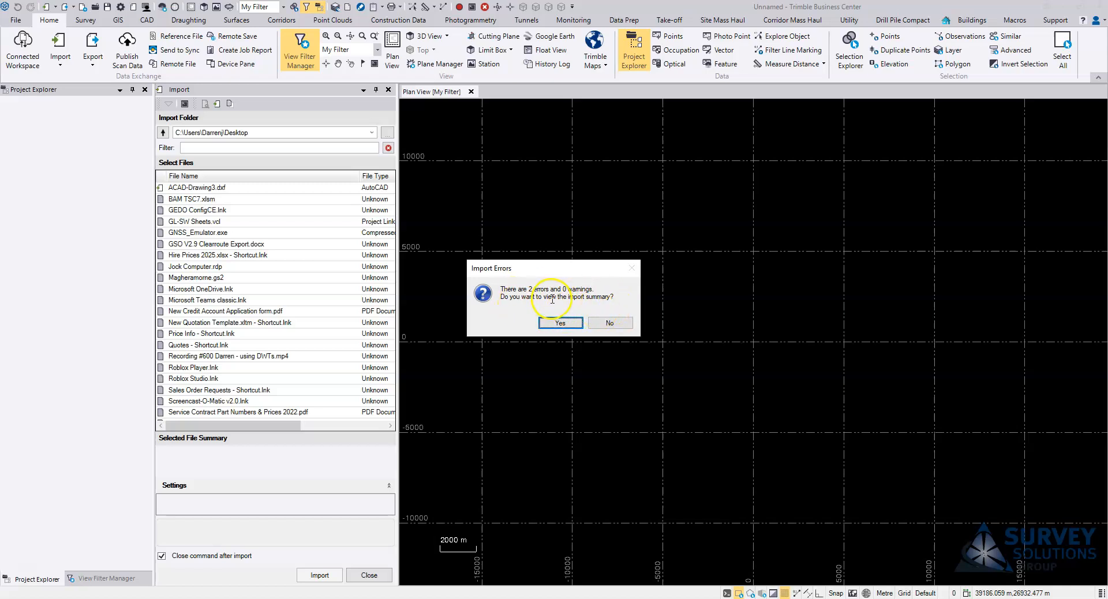
{"action": "left_click", "coordinate": [611, 323]}
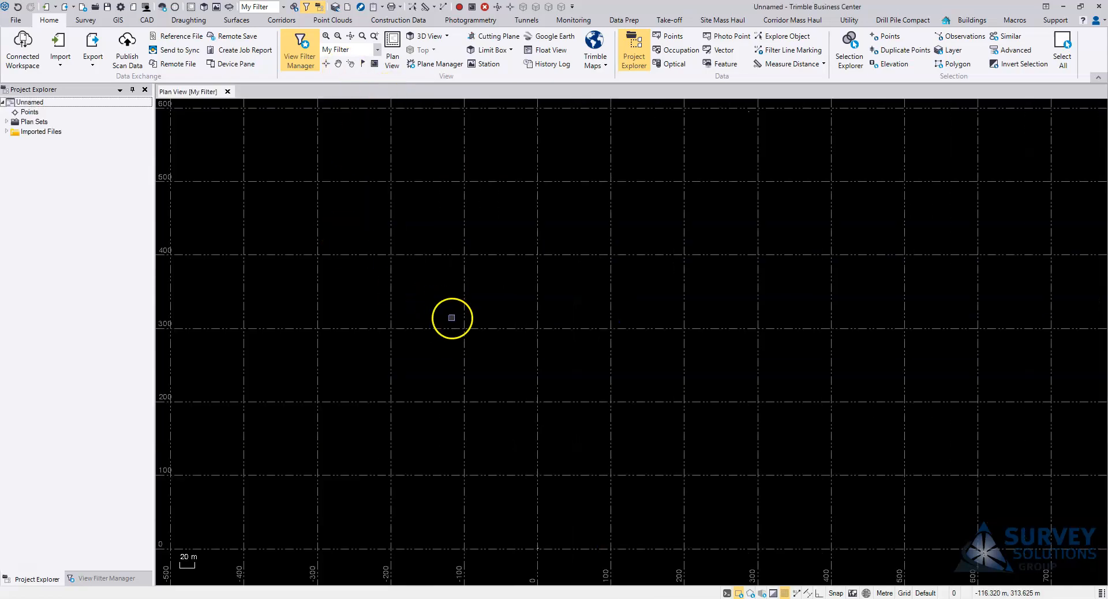
Step: Expand the ACAD-Drawing3.dxf plan set down to its sheets and open the sheet view of GL-SW A1 SR21
{"action": "scroll", "coordinate": [451, 317], "scroll_direction": "down", "scroll_amount": 1}
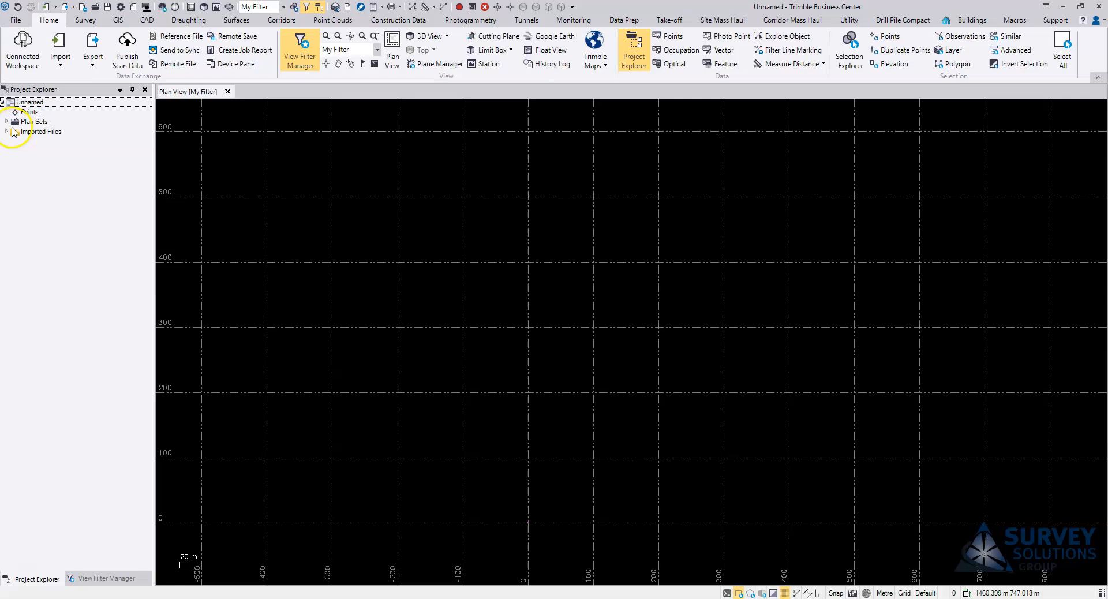
{"action": "left_click", "coordinate": [7, 122]}
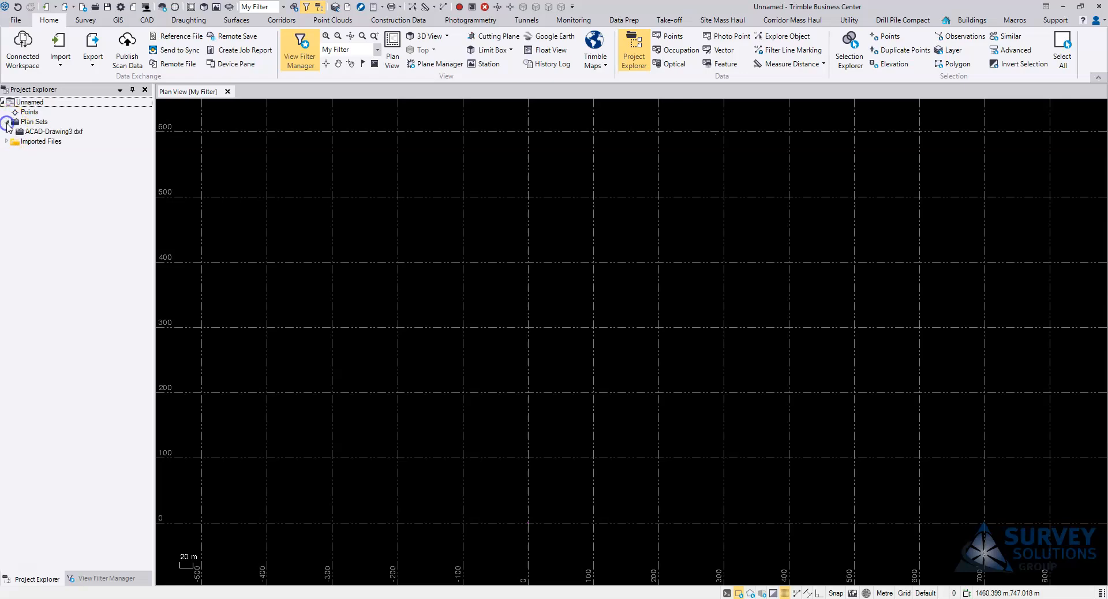
{"action": "left_click", "coordinate": [47, 132]}
{"action": "left_click", "coordinate": [11, 132]}
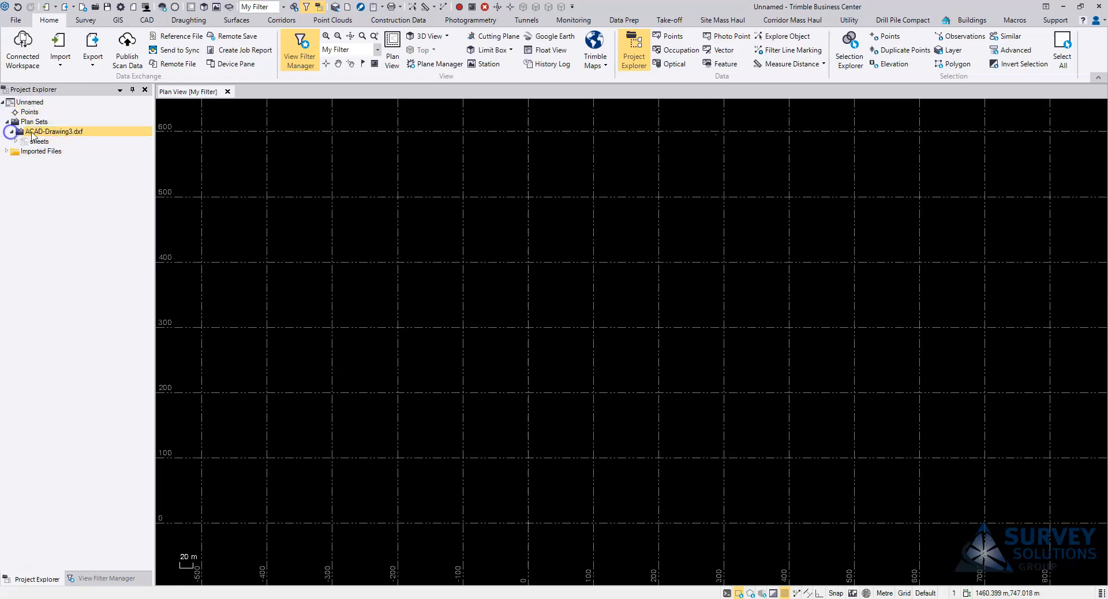
{"action": "left_click", "coordinate": [37, 142]}
{"action": "left_click", "coordinate": [16, 142]}
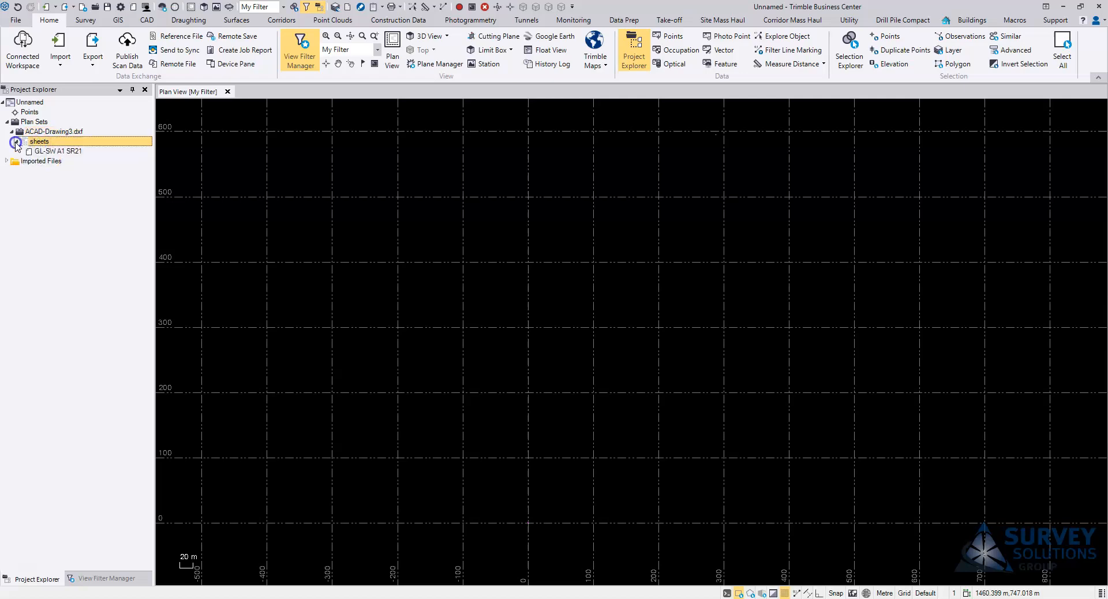
{"action": "right_click", "coordinate": [53, 152]}
{"action": "left_click", "coordinate": [96, 158]}
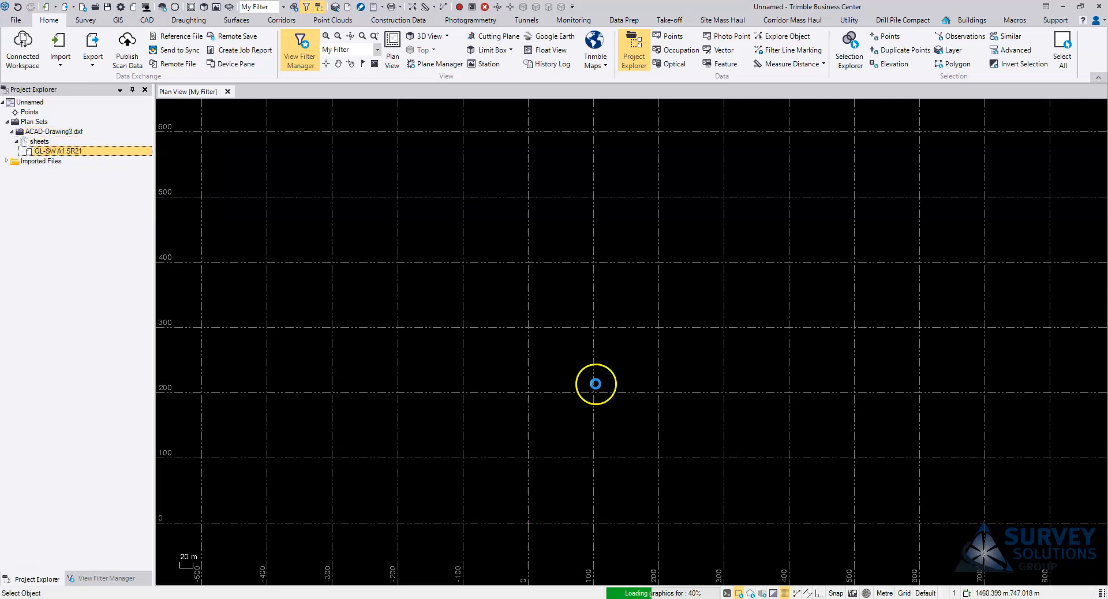
Step: Examine the imported sheet's border, location plan, title block and small lower-left frame, and close the sheet view
{"action": "scroll", "coordinate": [587, 336], "scroll_direction": "down", "scroll_amount": 5}
{"action": "scroll", "coordinate": [588, 336], "scroll_direction": "up", "scroll_amount": 5}
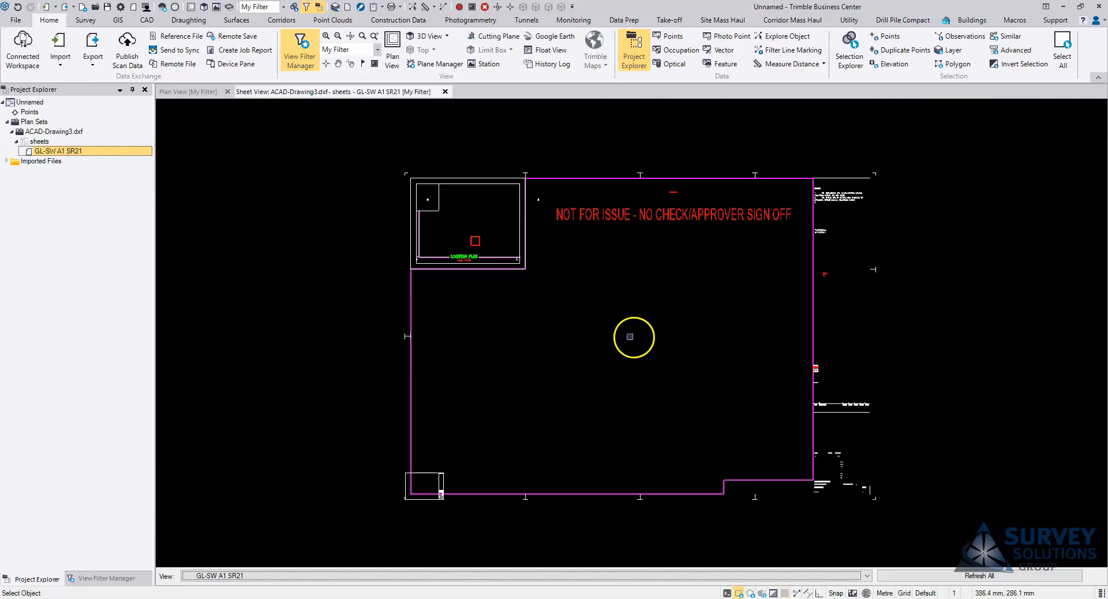
{"action": "middle_click_drag", "start_coordinate": [543, 377], "coordinate": [687, 287]}
{"action": "scroll", "coordinate": [448, 438], "scroll_direction": "up", "scroll_amount": 3}
{"action": "scroll", "coordinate": [448, 438], "scroll_direction": "down", "scroll_amount": 4}
{"action": "middle_click_drag", "start_coordinate": [585, 410], "coordinate": [556, 424]}
{"action": "scroll", "coordinate": [439, 446], "scroll_direction": "up", "scroll_amount": 2}
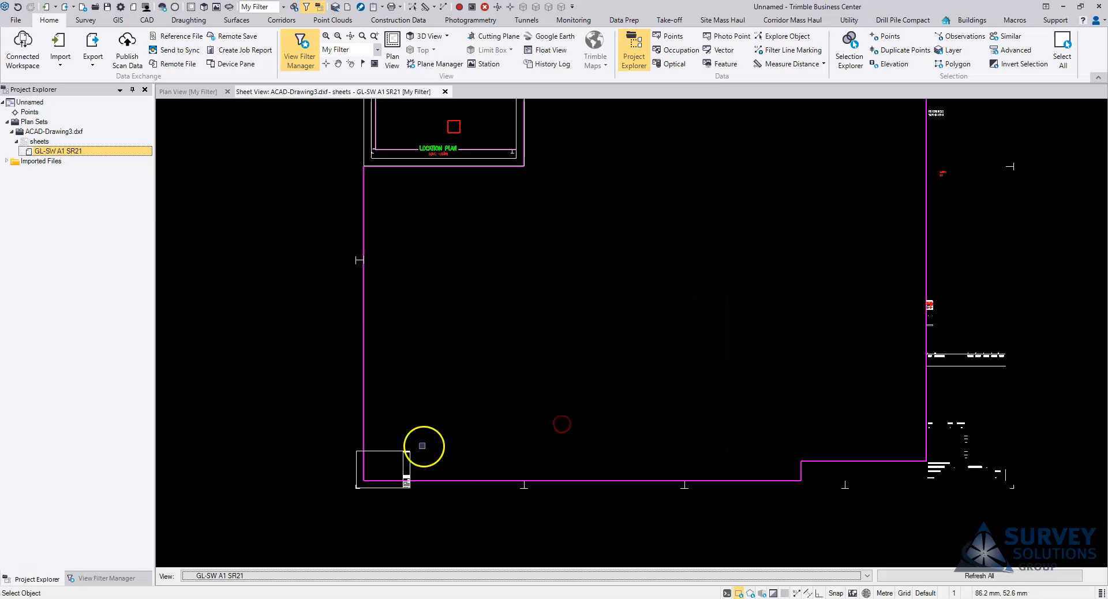
{"action": "left_click", "coordinate": [402, 456]}
{"action": "scroll", "coordinate": [403, 456], "scroll_direction": "down", "scroll_amount": 2}
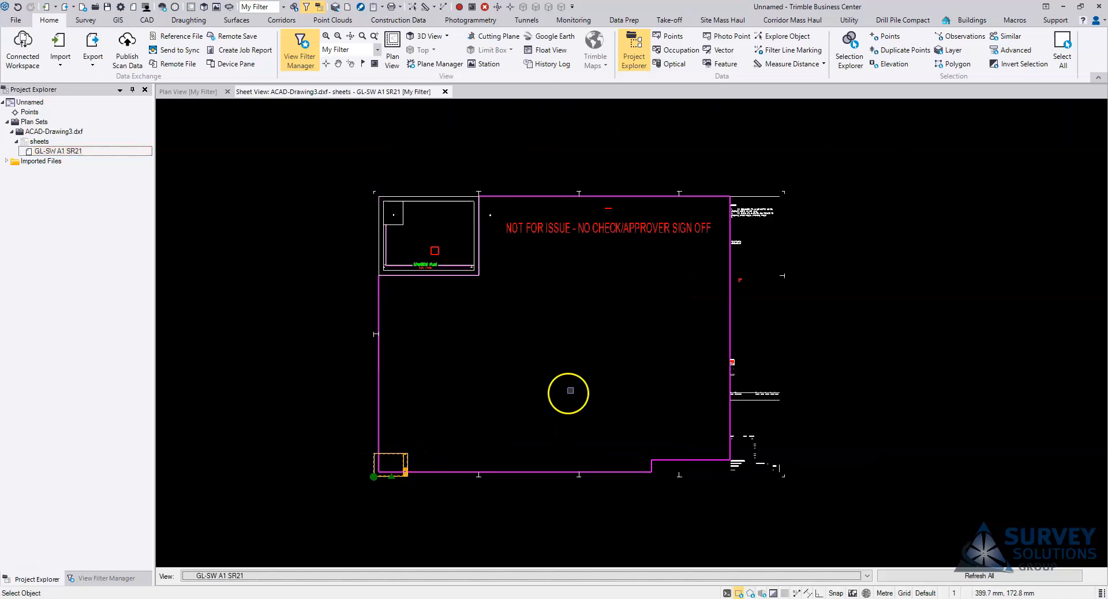
{"action": "scroll", "coordinate": [407, 467], "scroll_direction": "up", "scroll_amount": 3}
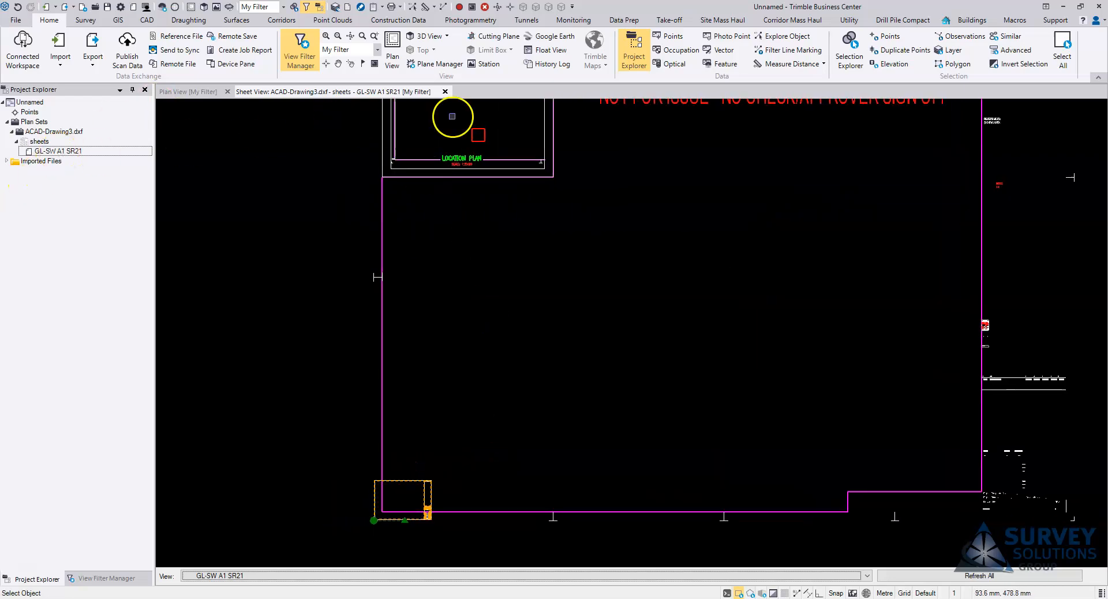
{"action": "left_click", "coordinate": [445, 91]}
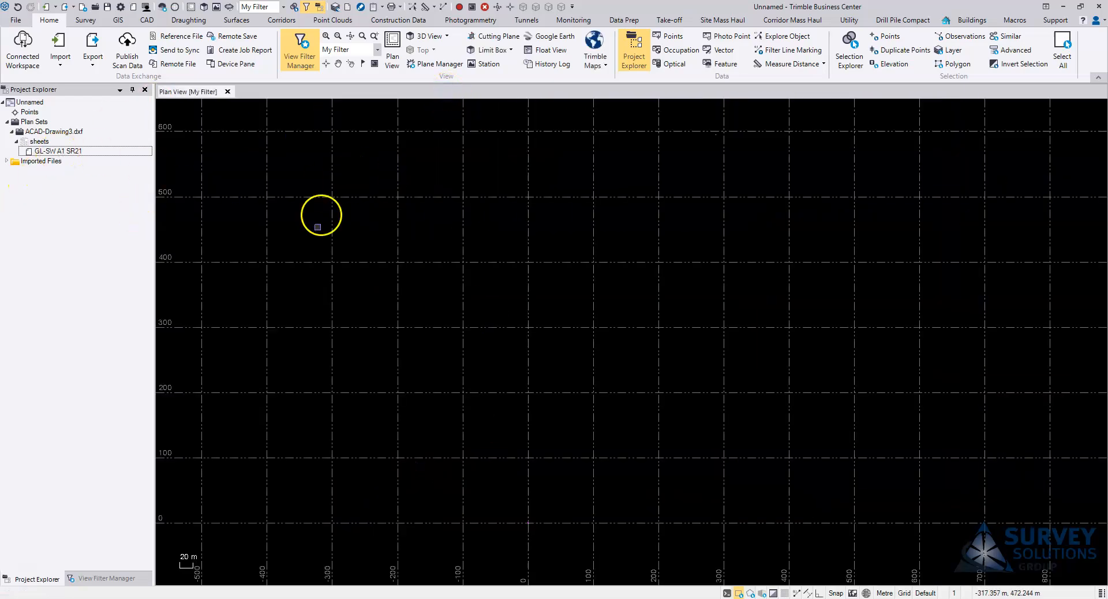
Step: Window-select the imported objects around the origin and clear them from the plan view
{"action": "left_click", "coordinate": [496, 7]}
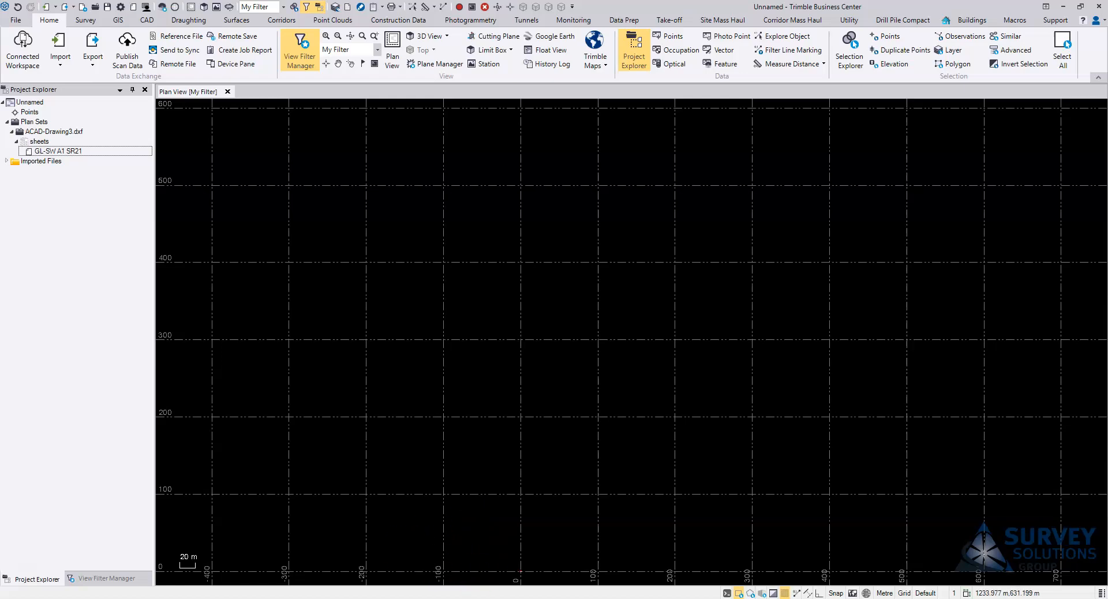
{"action": "middle_click_drag", "start_coordinate": [525, 565], "coordinate": [552, 519]}
{"action": "scroll", "coordinate": [549, 529], "scroll_direction": "up", "scroll_amount": 4}
{"action": "scroll", "coordinate": [549, 520], "scroll_direction": "down", "scroll_amount": 4}
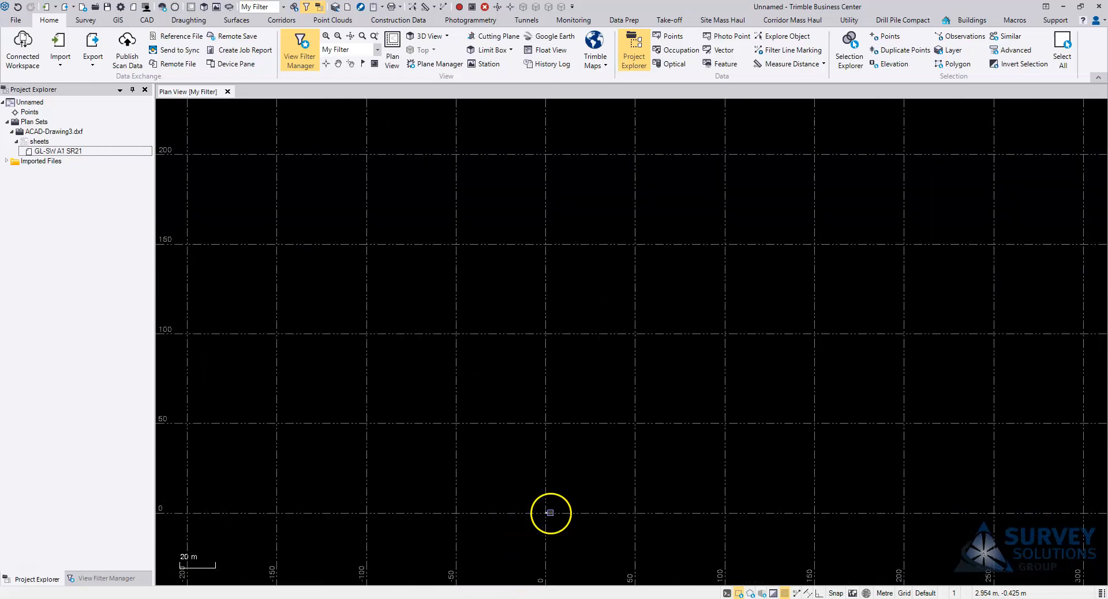
{"action": "middle_click_drag", "start_coordinate": [589, 476], "coordinate": [574, 522]}
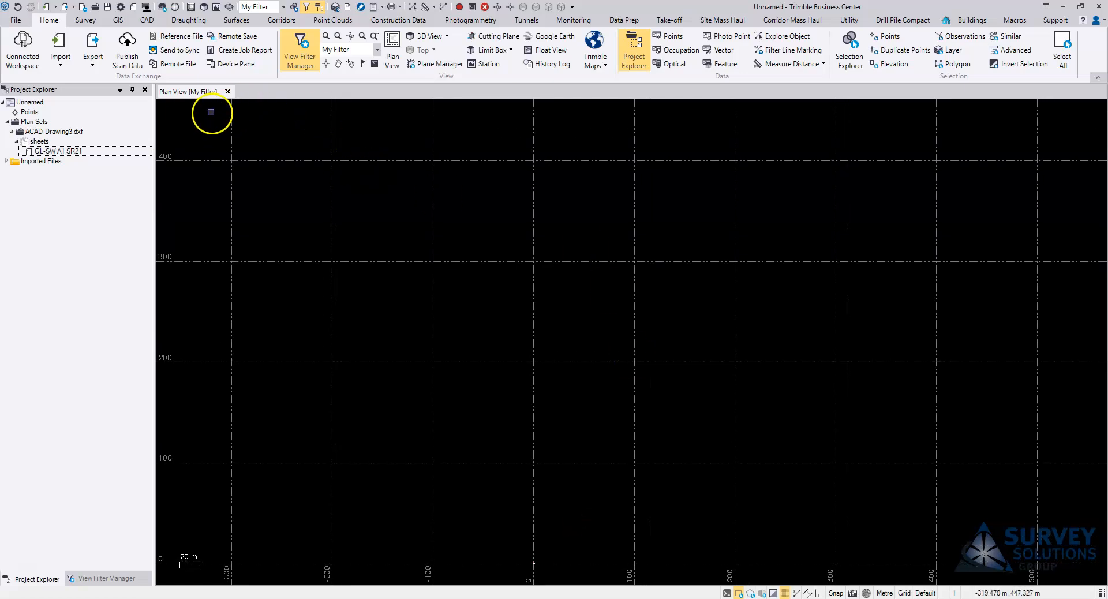
{"action": "left_click_drag", "start_coordinate": [201, 111], "coordinate": [1092, 550]}
{"action": "scroll", "coordinate": [625, 331], "scroll_direction": "down", "scroll_amount": 2}
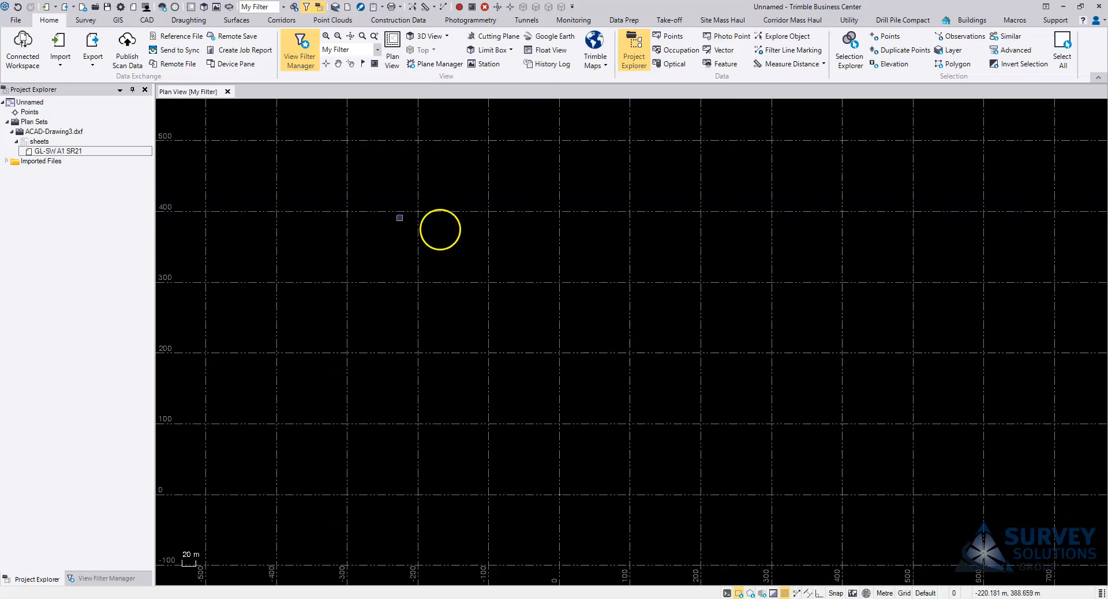
{"action": "left_click_drag", "start_coordinate": [227, 123], "coordinate": [1090, 559]}
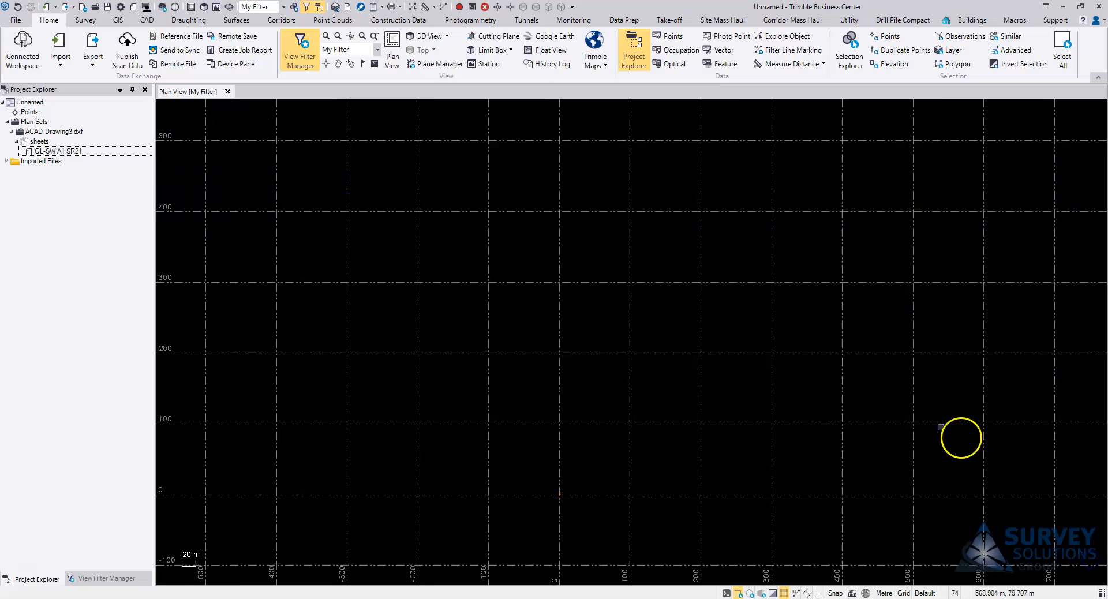
{"action": "right_click", "coordinate": [688, 315]}
{"action": "left_click", "coordinate": [714, 370]}
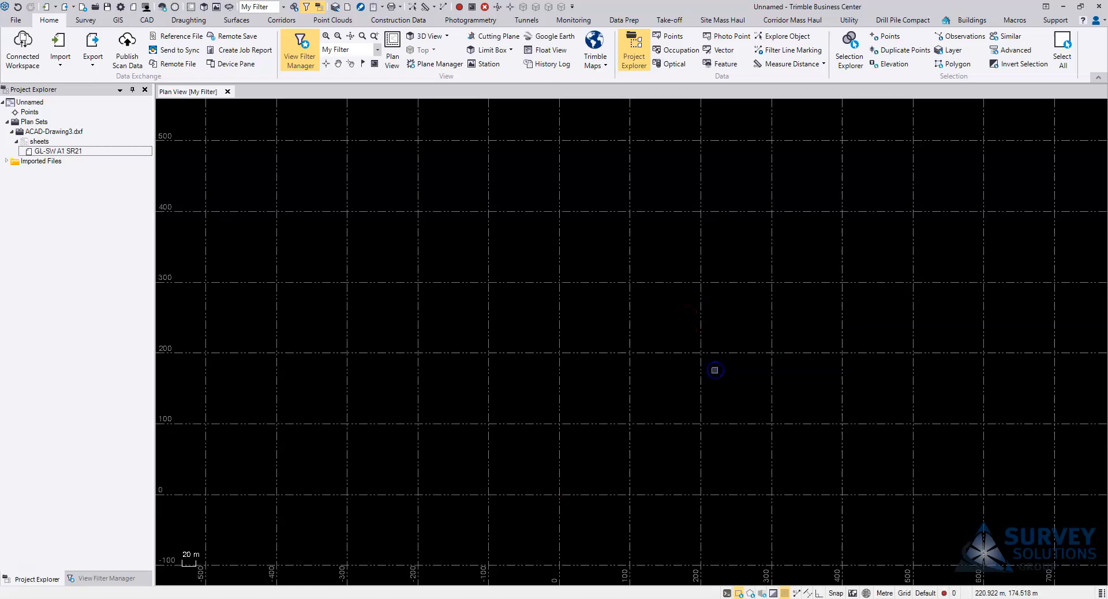
Step: Fit the plan view to the remaining geometry and delete the stray stepped outline lying far from the origin
{"action": "left_click", "coordinate": [495, 8]}
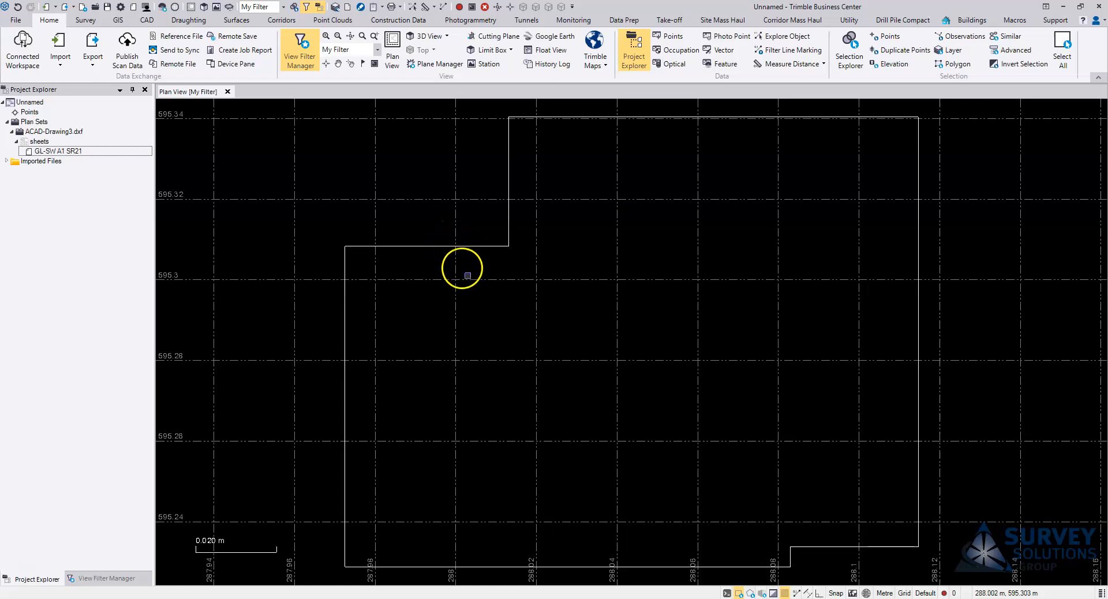
{"action": "left_click", "coordinate": [454, 248]}
{"action": "key", "text": "Delete"}
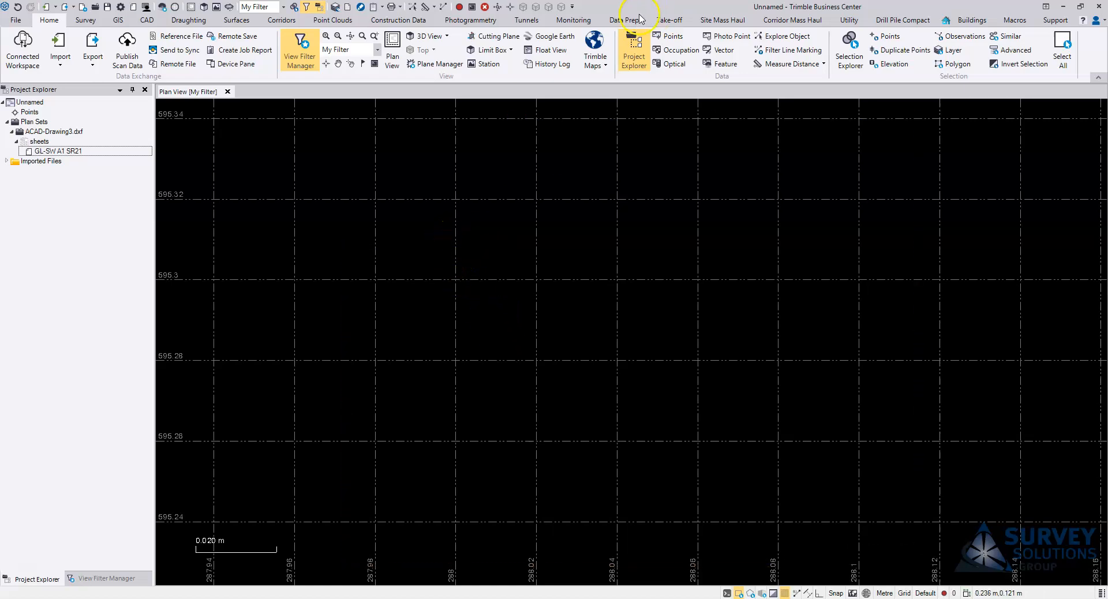
Step: Delete the white stepped outline that overlaps the lower-left part of the sheet drawing near the origin
{"action": "left_click", "coordinate": [498, 7]}
{"action": "mouse_move", "coordinate": [809, 270]}
{"action": "middle_mouse_down"}
{"action": "mouse_move", "coordinate": [757, 317]}
{"action": "mouse_move", "coordinate": [641, 379]}
{"action": "middle_mouse_up"}
{"action": "scroll", "coordinate": [631, 381], "scroll_direction": "up", "scroll_amount": 3}
{"action": "middle_click_drag", "start_coordinate": [539, 336], "coordinate": [589, 371]}
{"action": "scroll", "coordinate": [497, 390], "scroll_direction": "up", "scroll_amount": 4}
{"action": "scroll", "coordinate": [567, 383], "scroll_direction": "down", "scroll_amount": 7}
{"action": "scroll", "coordinate": [566, 383], "scroll_direction": "down", "scroll_amount": 3}
{"action": "scroll", "coordinate": [505, 392], "scroll_direction": "up", "scroll_amount": 3}
{"action": "middle_click_drag", "start_coordinate": [595, 436], "coordinate": [585, 426]}
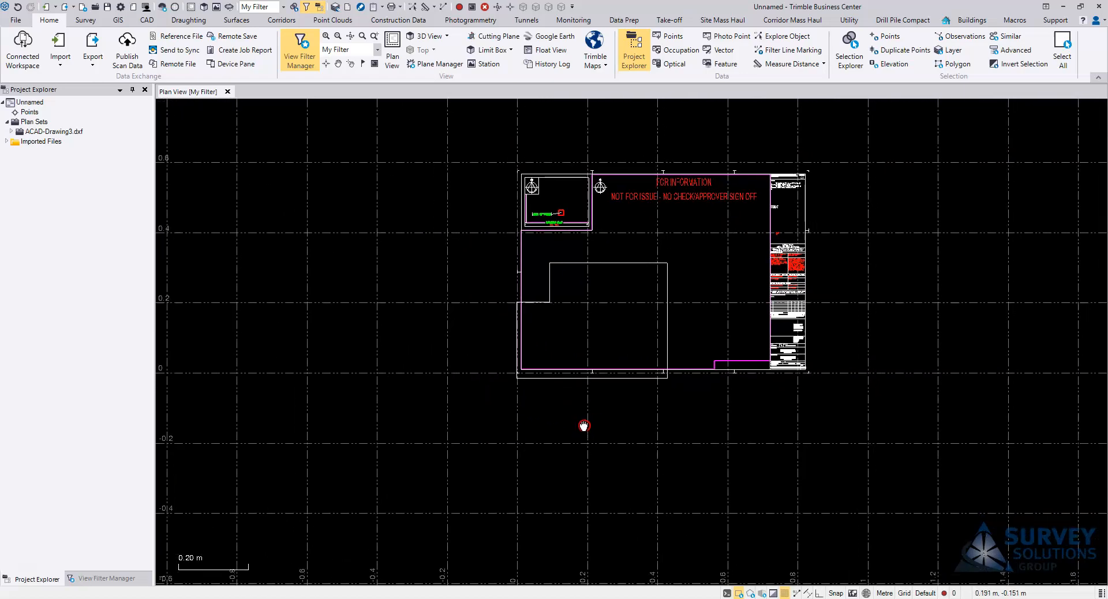
{"action": "scroll", "coordinate": [636, 393], "scroll_direction": "up", "scroll_amount": 3}
{"action": "middle_click_drag", "start_coordinate": [641, 385], "coordinate": [584, 497]}
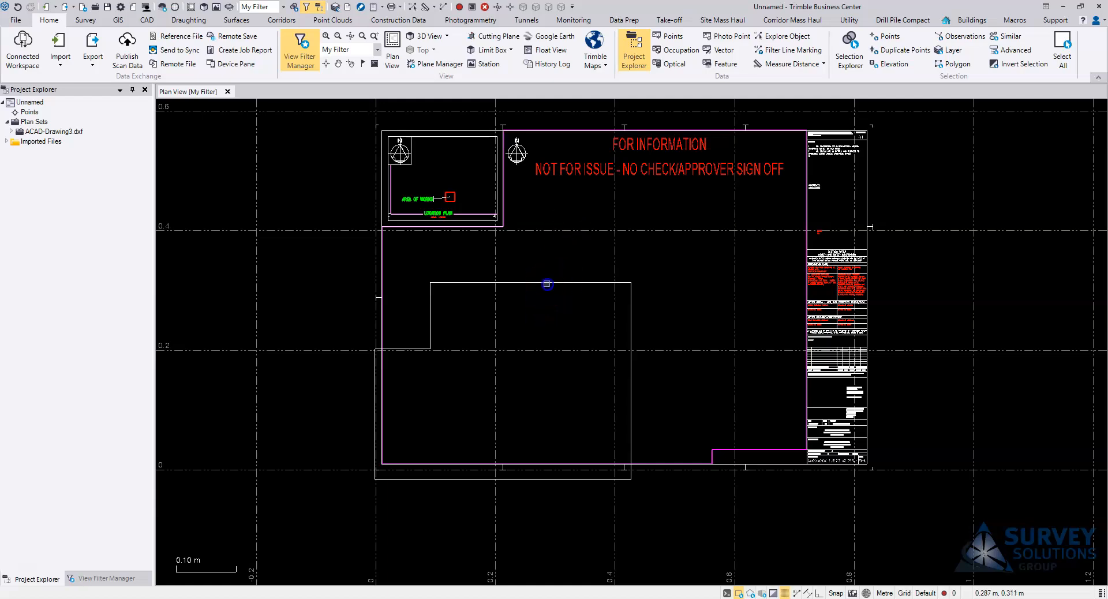
{"action": "left_click", "coordinate": [581, 290]}
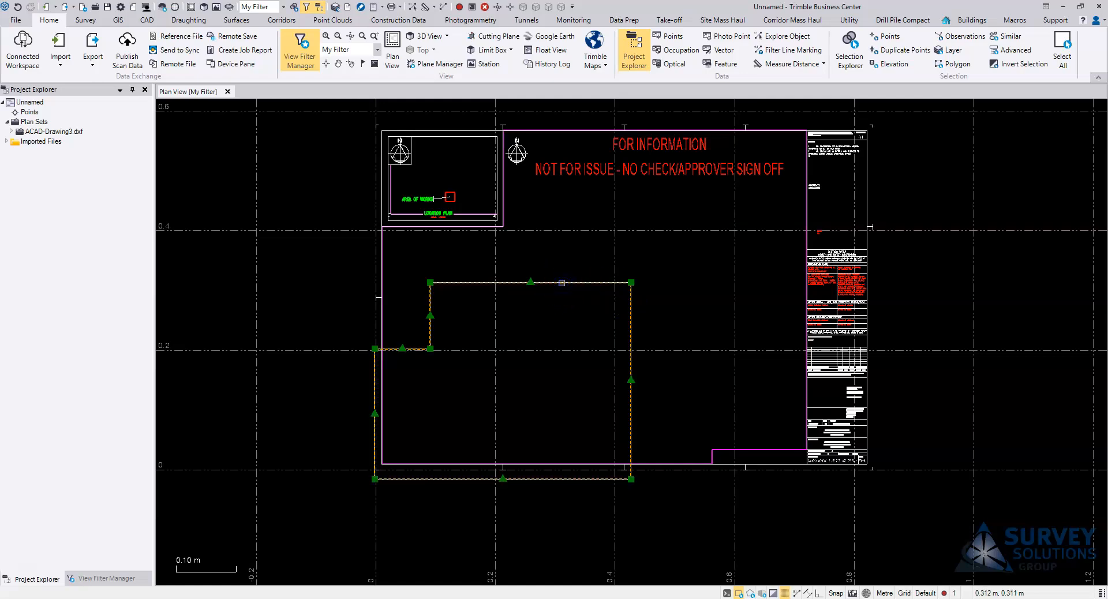
{"action": "key", "text": "Delete"}
Step: Examine the sheet drawing's border, location plan and title block in the plan view
{"action": "scroll", "coordinate": [562, 282], "scroll_direction": "up", "scroll_amount": 4}
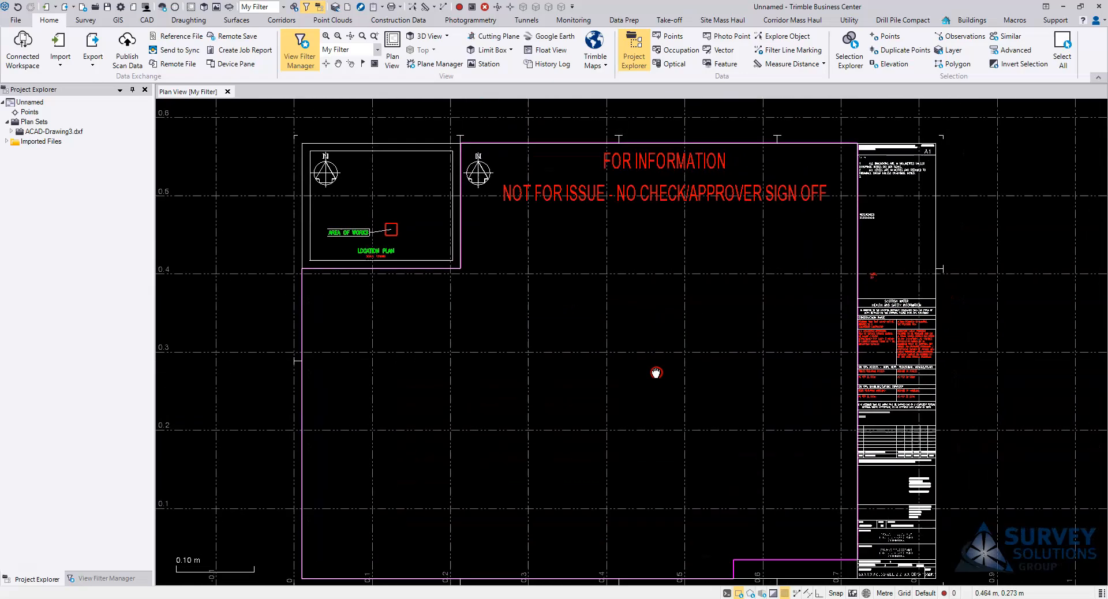
{"action": "scroll", "coordinate": [589, 315], "scroll_direction": "down", "scroll_amount": 5}
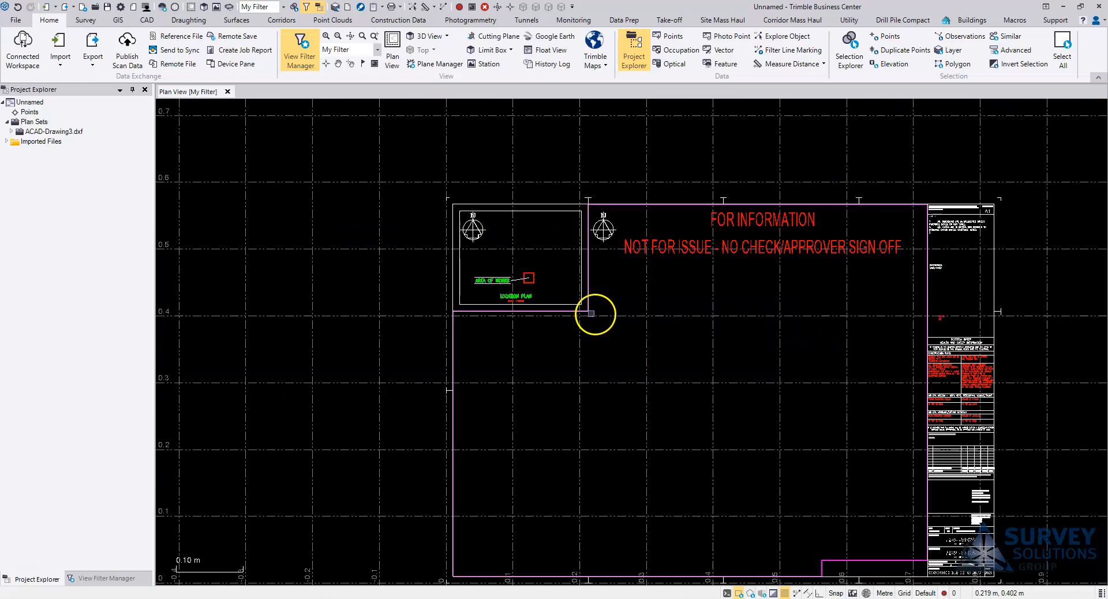
{"action": "middle_click_drag", "start_coordinate": [691, 363], "coordinate": [639, 341]}
{"action": "scroll", "coordinate": [655, 327], "scroll_direction": "up", "scroll_amount": 2}
{"action": "middle_click_drag", "start_coordinate": [732, 263], "coordinate": [666, 283]}
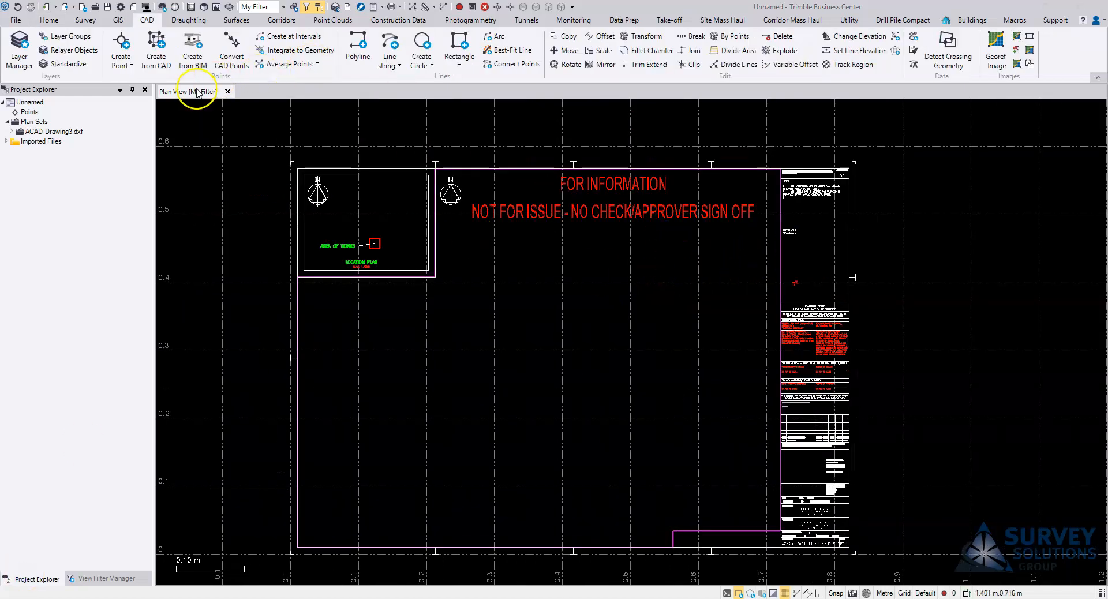
{"action": "scroll", "coordinate": [563, 248], "scroll_direction": "up", "scroll_amount": 3}
{"action": "scroll", "coordinate": [568, 249], "scroll_direction": "down", "scroll_amount": 3}
{"action": "middle_click_drag", "start_coordinate": [601, 252], "coordinate": [625, 244]}
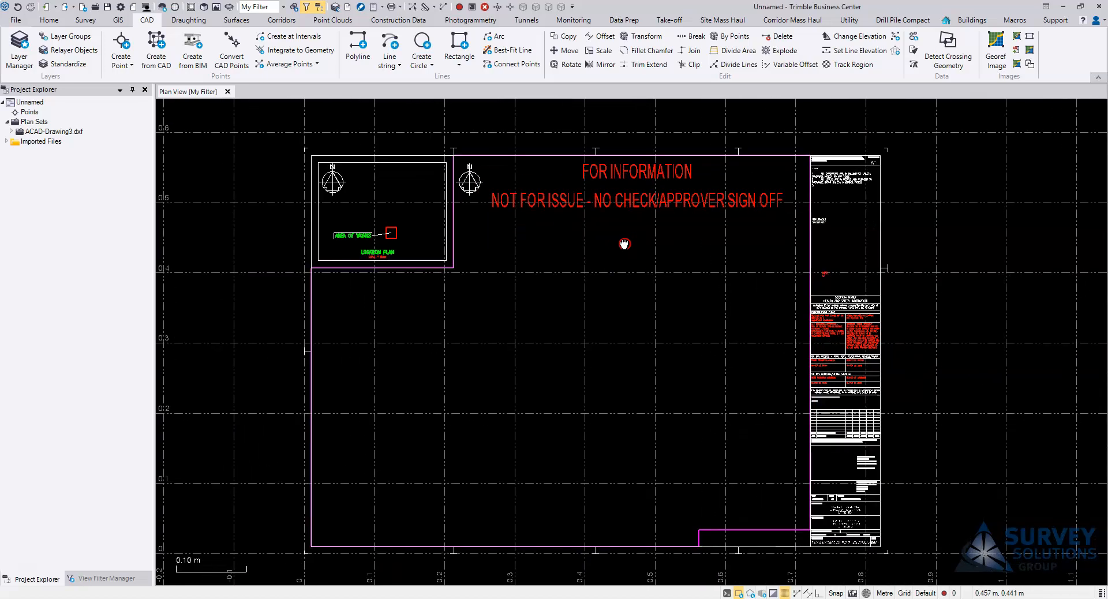
Step: Measure the distance between the sheet's upper-left and upper-right corner marks
{"action": "left_click", "coordinate": [425, 9]}
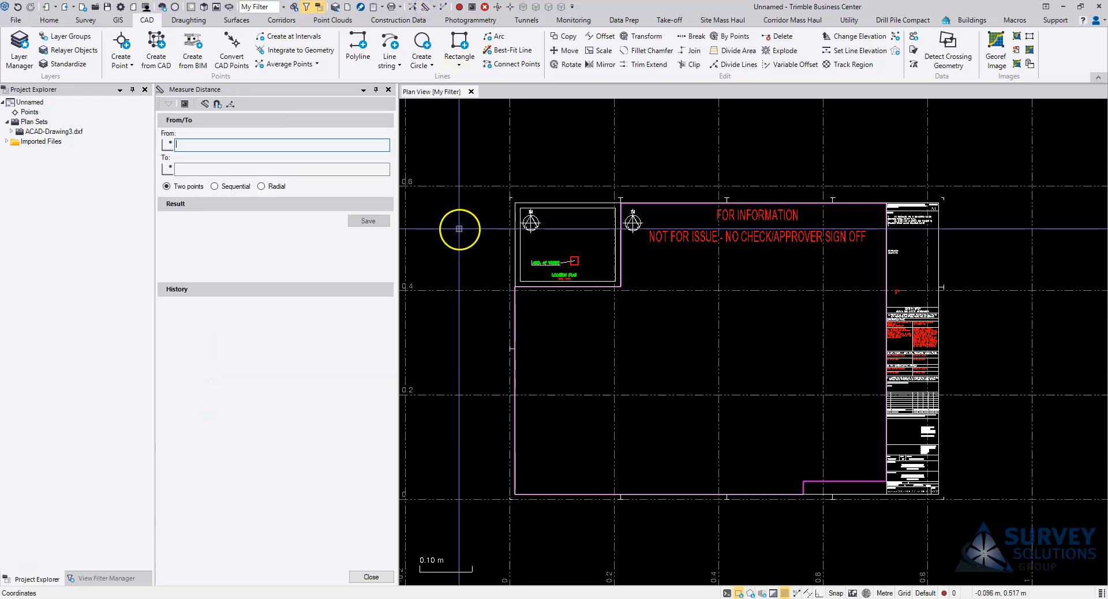
{"action": "scroll", "coordinate": [520, 201], "scroll_direction": "up", "scroll_amount": 5}
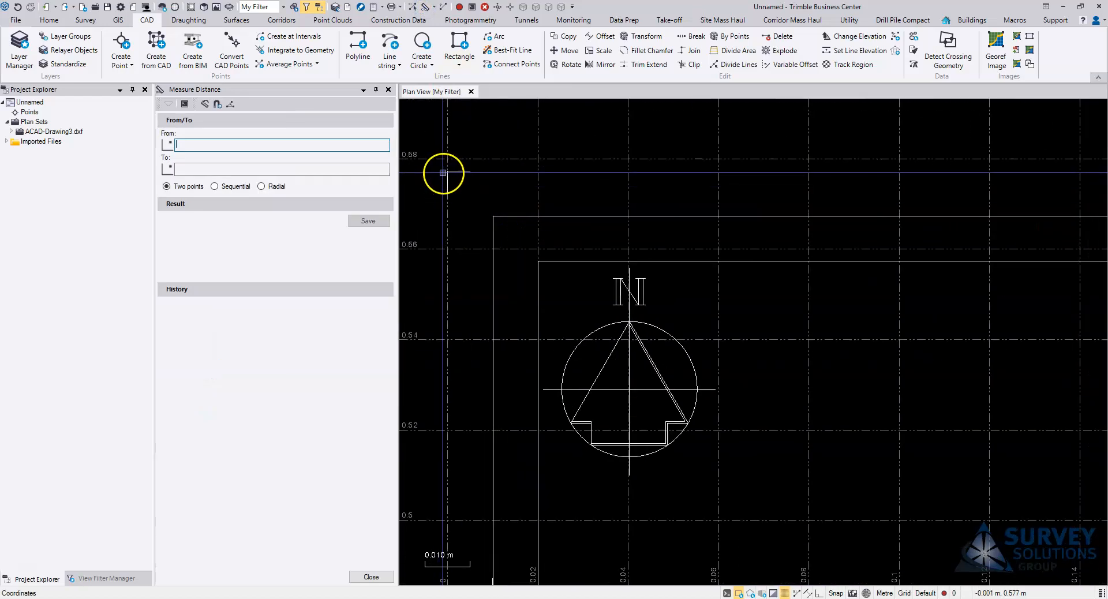
{"action": "scroll", "coordinate": [448, 171], "scroll_direction": "up", "scroll_amount": 3}
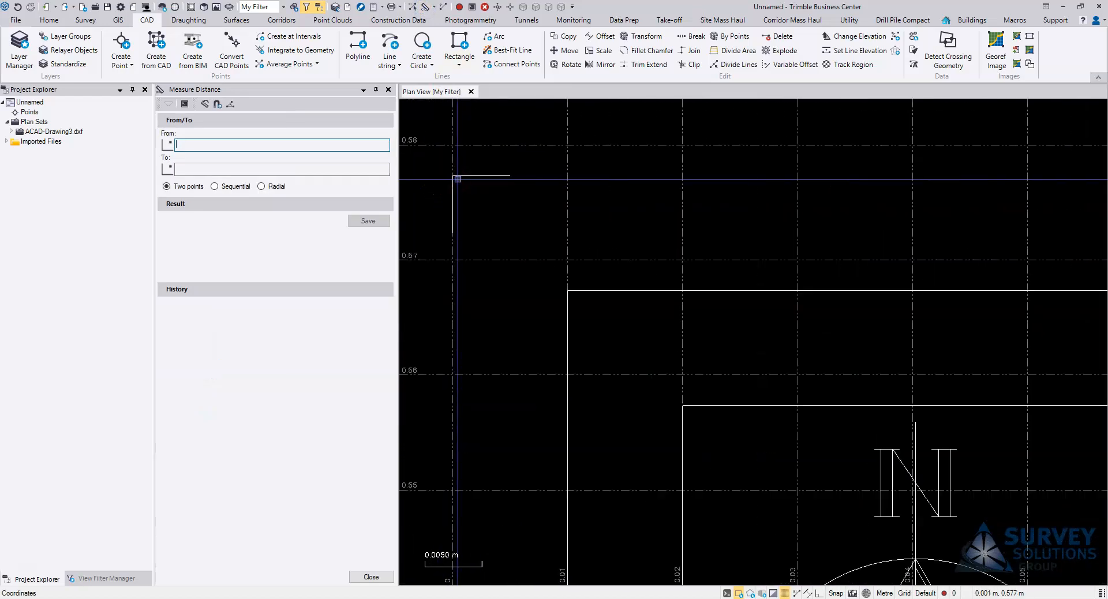
{"action": "left_click", "coordinate": [455, 182]}
{"action": "scroll", "coordinate": [693, 320], "scroll_direction": "down", "scroll_amount": 4}
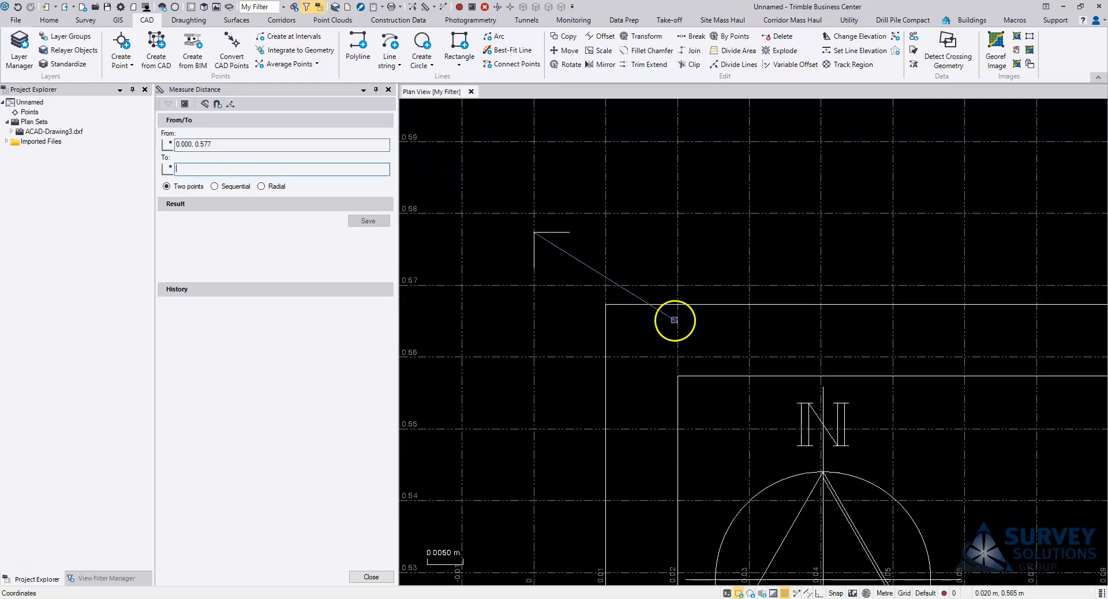
{"action": "middle_click_drag", "start_coordinate": [831, 323], "coordinate": [470, 284]}
{"action": "scroll", "coordinate": [909, 317], "scroll_direction": "down", "scroll_amount": 5}
{"action": "middle_click_drag", "start_coordinate": [1080, 324], "coordinate": [819, 302]}
{"action": "middle_click_drag", "start_coordinate": [990, 291], "coordinate": [826, 280]}
{"action": "scroll", "coordinate": [877, 279], "scroll_direction": "up", "scroll_amount": 8}
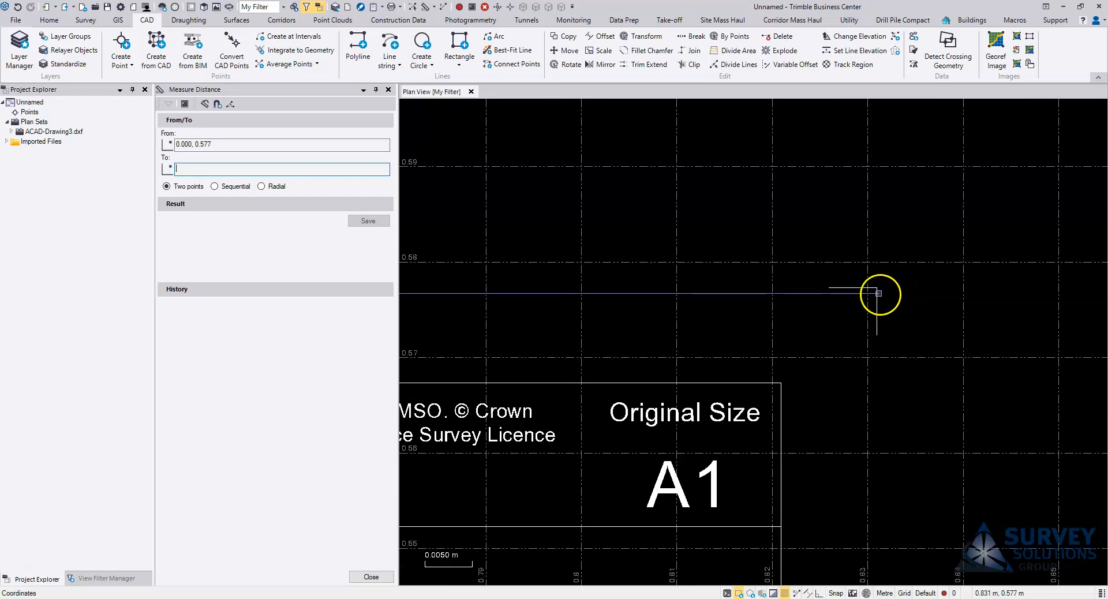
{"action": "left_click", "coordinate": [877, 289]}
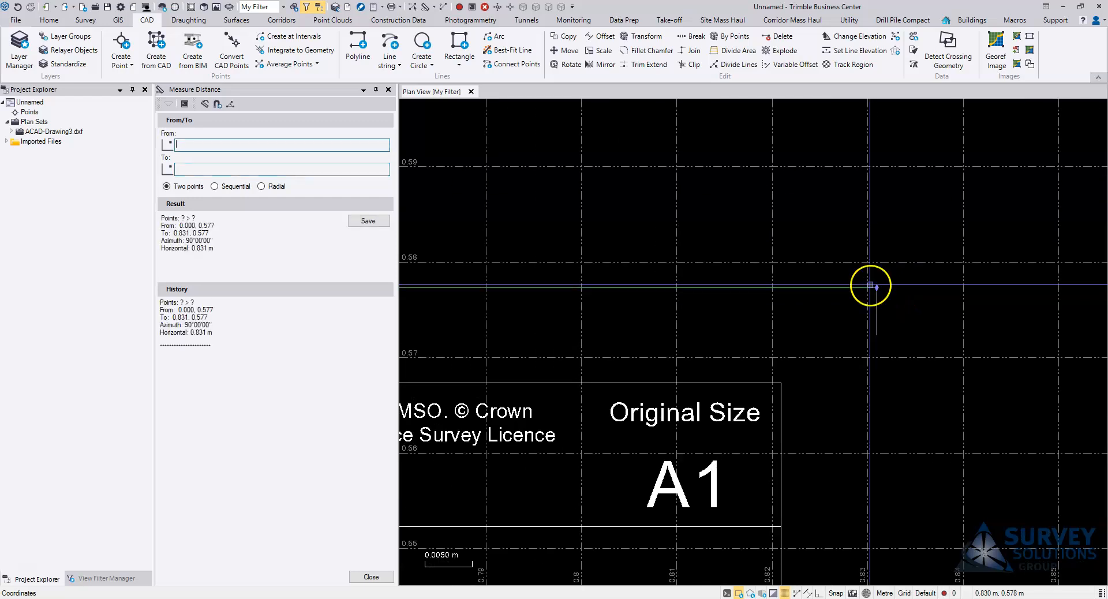
Step: Compare the measured horizontal distance with the A1 size in the web browser's paper size chart, and close Measure Distance
{"action": "left_click_drag", "start_coordinate": [218, 250], "coordinate": [163, 249]}
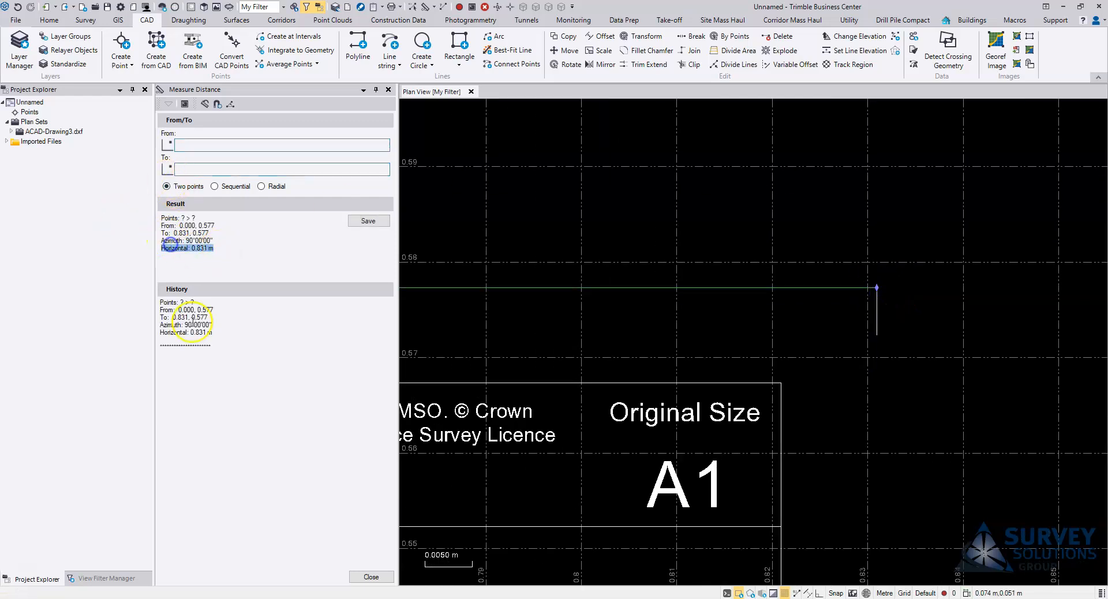
{"action": "left_click_drag", "start_coordinate": [217, 333], "coordinate": [181, 331]}
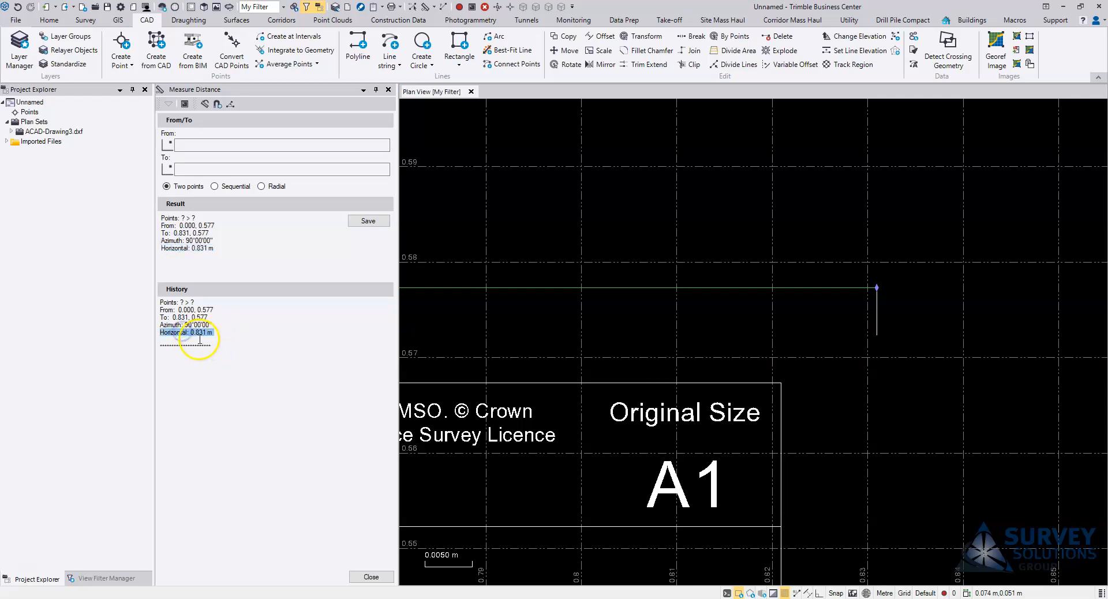
{"action": "left_click_drag", "start_coordinate": [207, 335], "coordinate": [488, 460]}
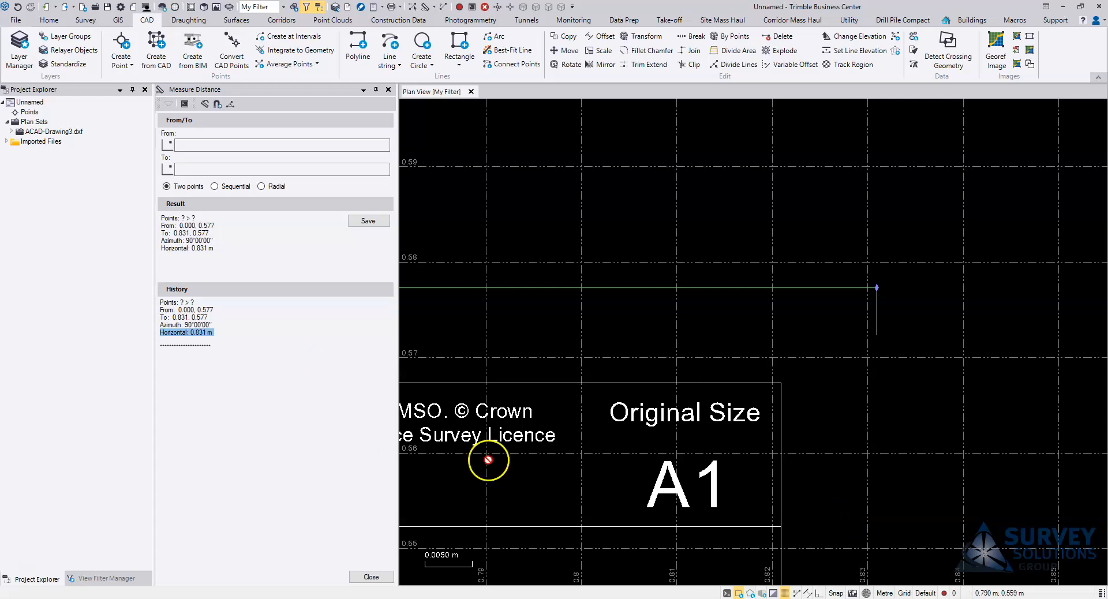
{"action": "scroll", "coordinate": [654, 504], "scroll_direction": "down", "scroll_amount": 2}
{"action": "middle_click_drag", "start_coordinate": [682, 494], "coordinate": [694, 423]}
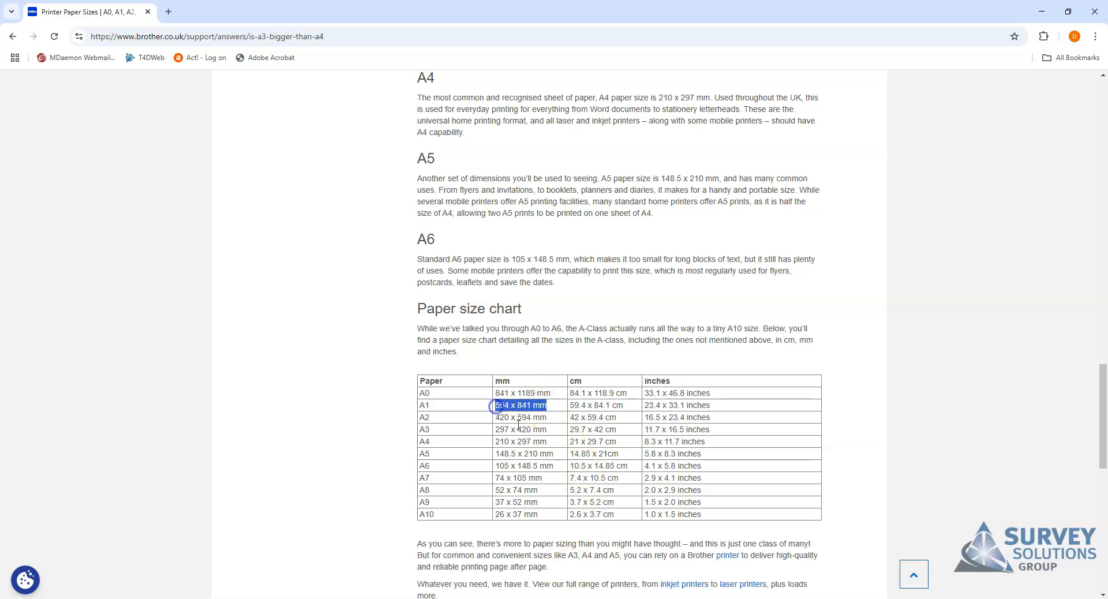
{"action": "left_click", "coordinate": [1043, 17]}
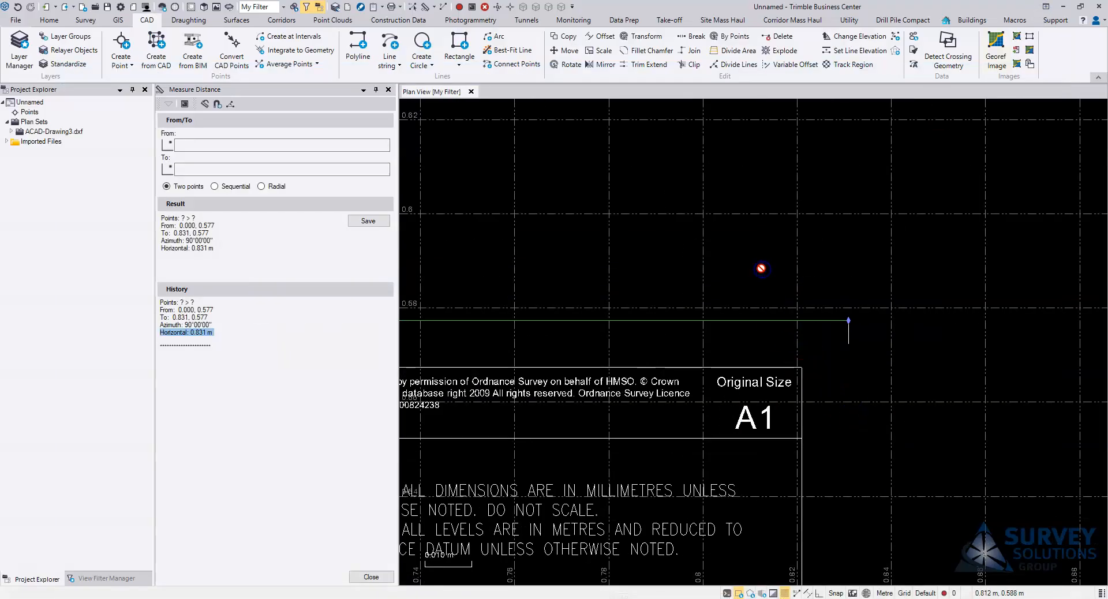
{"action": "left_click", "coordinate": [389, 90]}
Step: Examine the notes and the health and safety information in the drawing's title block
{"action": "scroll", "coordinate": [772, 384], "scroll_direction": "down", "scroll_amount": 5}
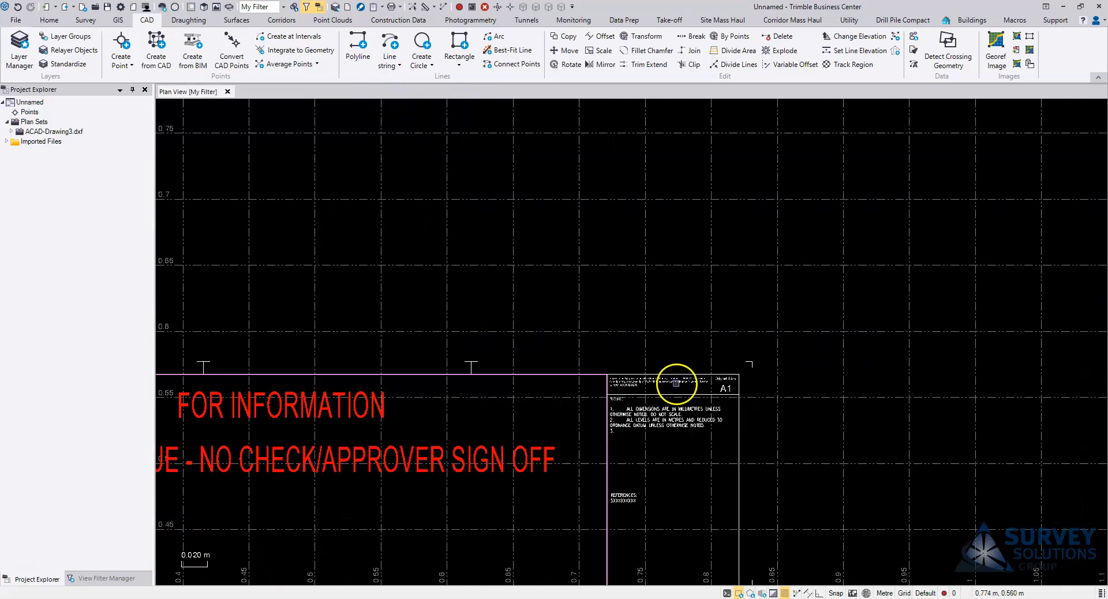
{"action": "scroll", "coordinate": [774, 423], "scroll_direction": "up", "scroll_amount": 2}
{"action": "middle_click_drag", "start_coordinate": [767, 488], "coordinate": [841, 338]}
{"action": "left_click", "coordinate": [800, 347]}
{"action": "scroll", "coordinate": [799, 346], "scroll_direction": "down", "scroll_amount": 1}
{"action": "scroll", "coordinate": [800, 347], "scroll_direction": "down", "scroll_amount": 1}
{"action": "left_click", "coordinate": [848, 347]}
{"action": "scroll", "coordinate": [849, 347], "scroll_direction": "down", "scroll_amount": 1}
{"action": "scroll", "coordinate": [790, 347], "scroll_direction": "up", "scroll_amount": 4}
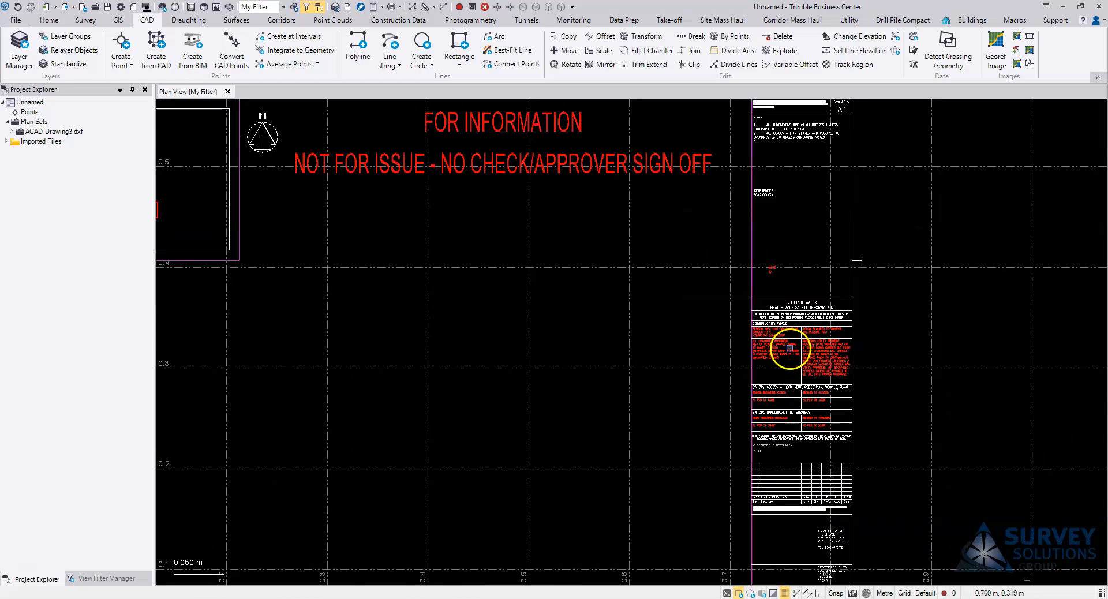
{"action": "left_click", "coordinate": [821, 353]}
{"action": "scroll", "coordinate": [821, 352], "scroll_direction": "down", "scroll_amount": 2}
{"action": "left_click", "coordinate": [925, 340]}
{"action": "scroll", "coordinate": [623, 258], "scroll_direction": "down", "scroll_amount": 3}
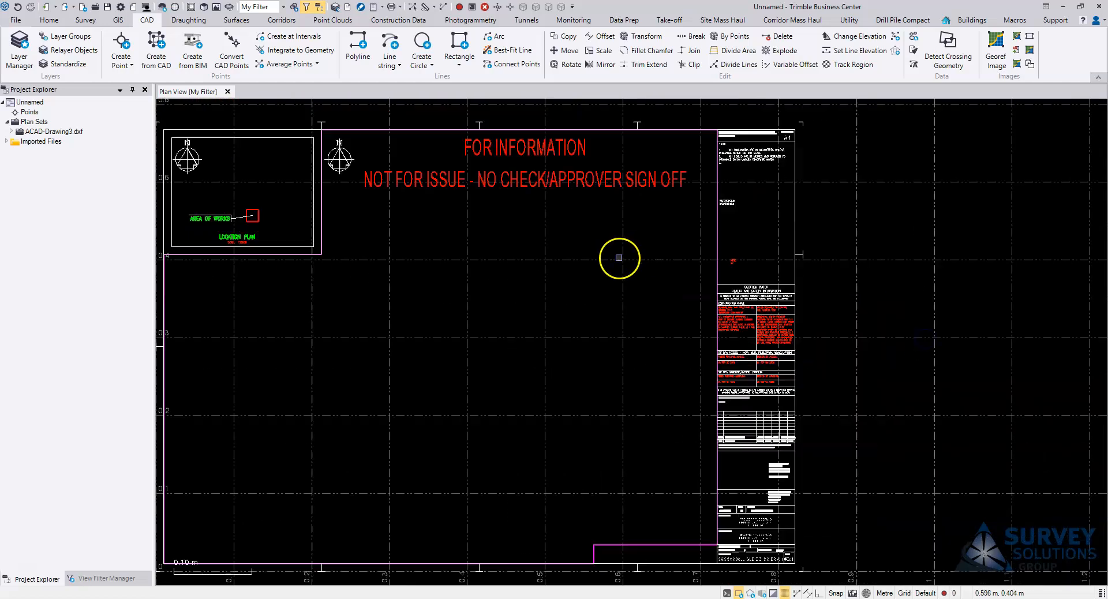
Step: Inspect the corner marks at the sheet's upper-right and upper-left by selecting each one, and clear the selection
{"action": "left_click", "coordinate": [640, 153]}
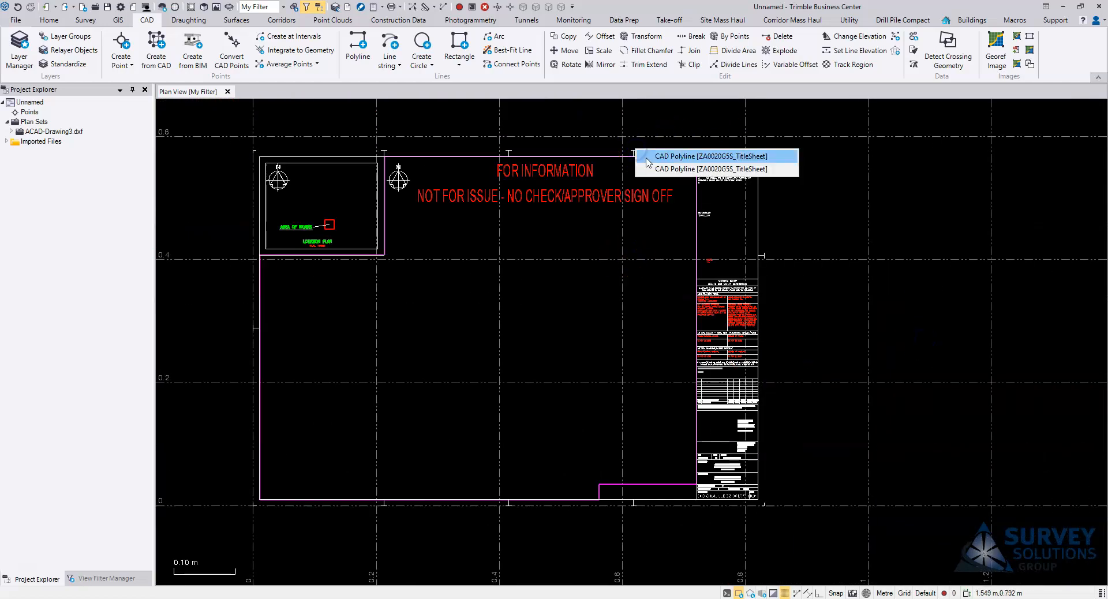
{"action": "left_click", "coordinate": [731, 159]}
{"action": "scroll", "coordinate": [733, 159], "scroll_direction": "up", "scroll_amount": 2}
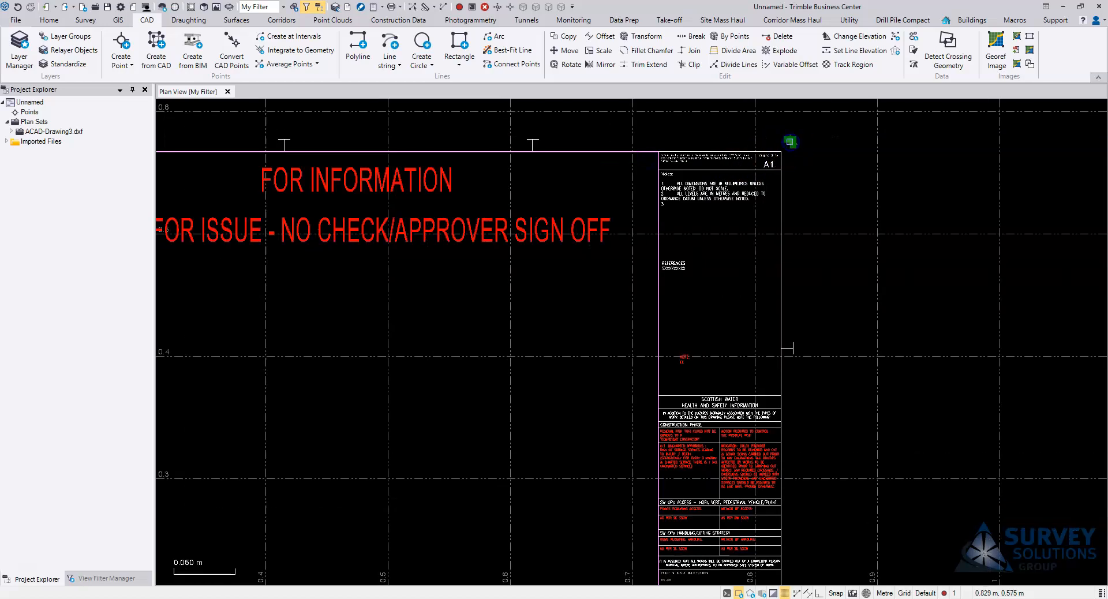
{"action": "middle_click_drag", "start_coordinate": [622, 216], "coordinate": [850, 218]}
{"action": "scroll", "coordinate": [641, 224], "scroll_direction": "down", "scroll_amount": 1}
{"action": "middle_click_drag", "start_coordinate": [475, 231], "coordinate": [633, 241]}
{"action": "scroll", "coordinate": [411, 222], "scroll_direction": "up", "scroll_amount": 2}
{"action": "left_click", "coordinate": [292, 136]}
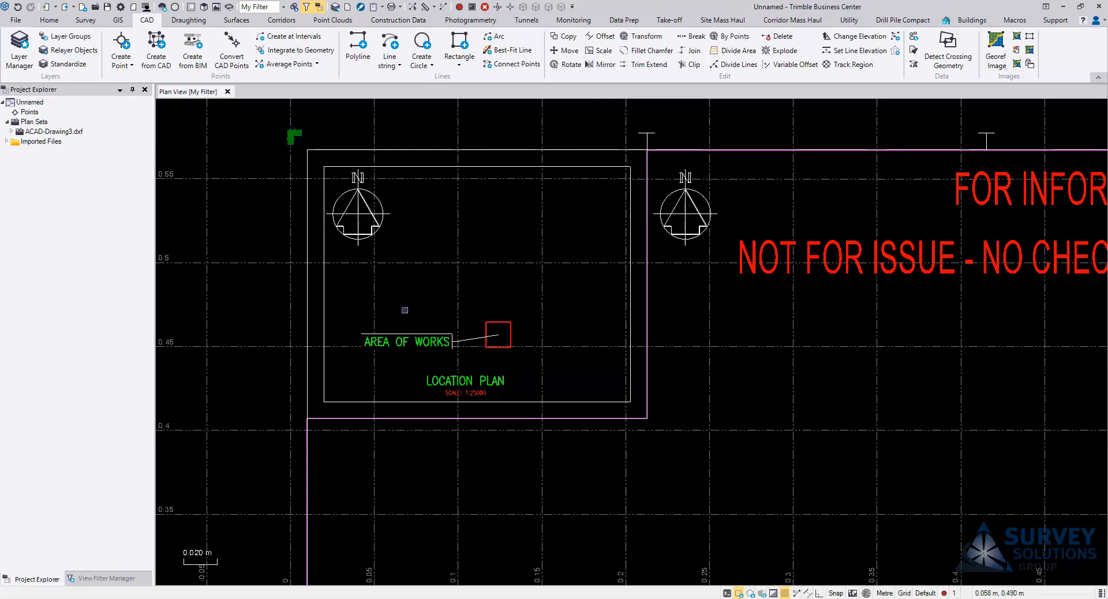
{"action": "scroll", "coordinate": [404, 310], "scroll_direction": "down", "scroll_amount": 1}
{"action": "scroll", "coordinate": [519, 280], "scroll_direction": "down", "scroll_amount": 3}
{"action": "scroll", "coordinate": [674, 385], "scroll_direction": "down", "scroll_amount": 1}
{"action": "left_click", "coordinate": [697, 388]}
Step: Explode all objects of the drawing sheet, deleting the blocks after exploding, and clear the selection
{"action": "scroll", "coordinate": [698, 410], "scroll_direction": "up", "scroll_amount": 2}
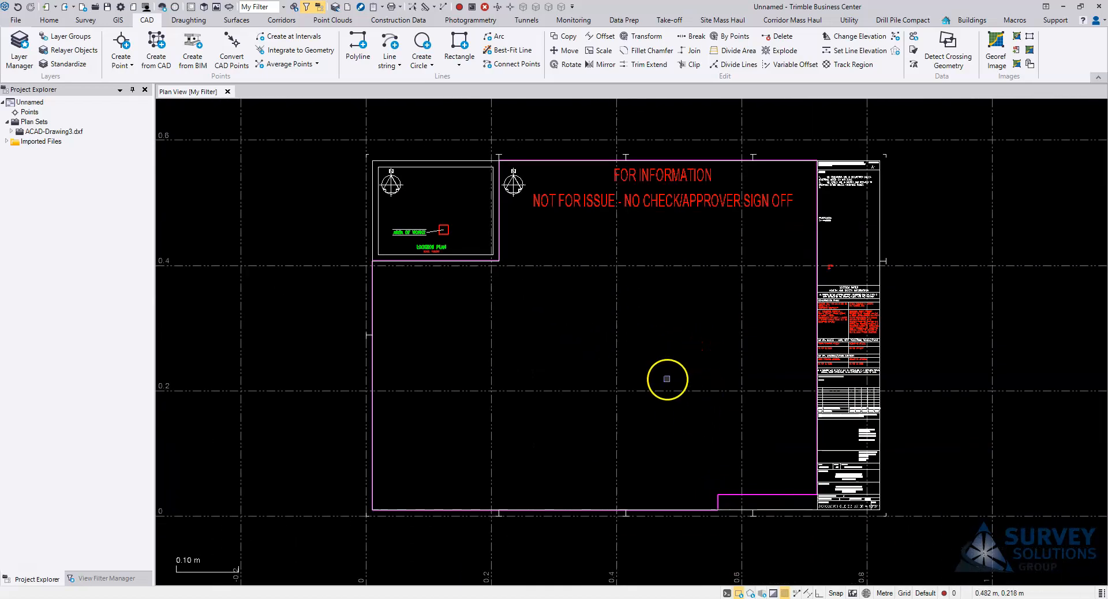
{"action": "scroll", "coordinate": [667, 379], "scroll_direction": "down", "scroll_amount": 1}
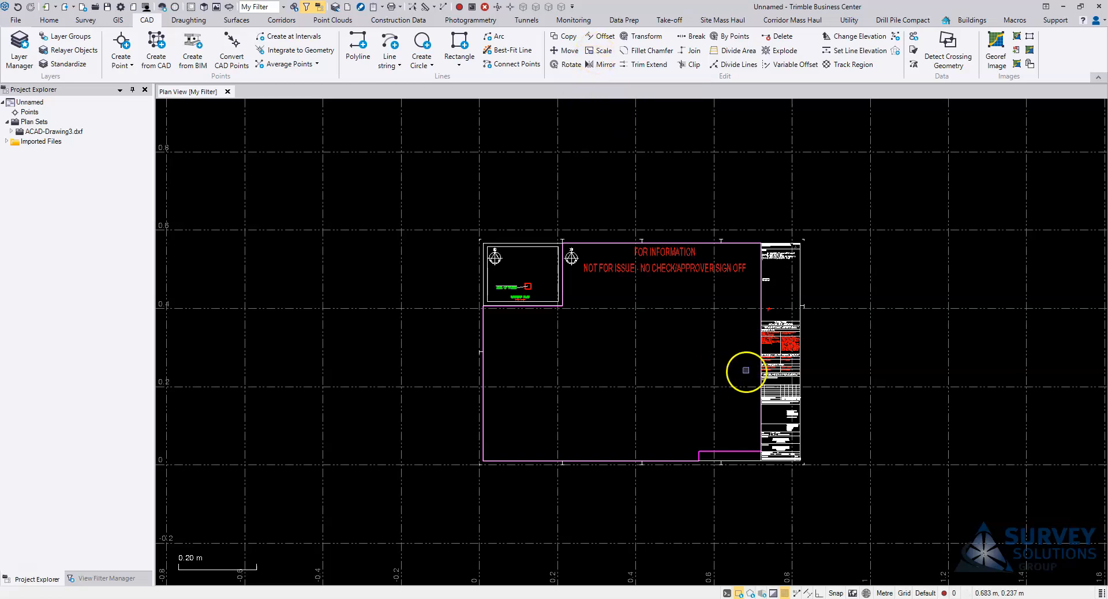
{"action": "mouse_move", "coordinate": [393, 189]}
{"action": "left_mouse_down"}
{"action": "mouse_move", "coordinate": [758, 382]}
{"action": "mouse_move", "coordinate": [841, 480]}
{"action": "left_mouse_up"}
{"action": "scroll", "coordinate": [822, 446], "scroll_direction": "up", "scroll_amount": 6}
{"action": "scroll", "coordinate": [887, 440], "scroll_direction": "down", "scroll_amount": 5}
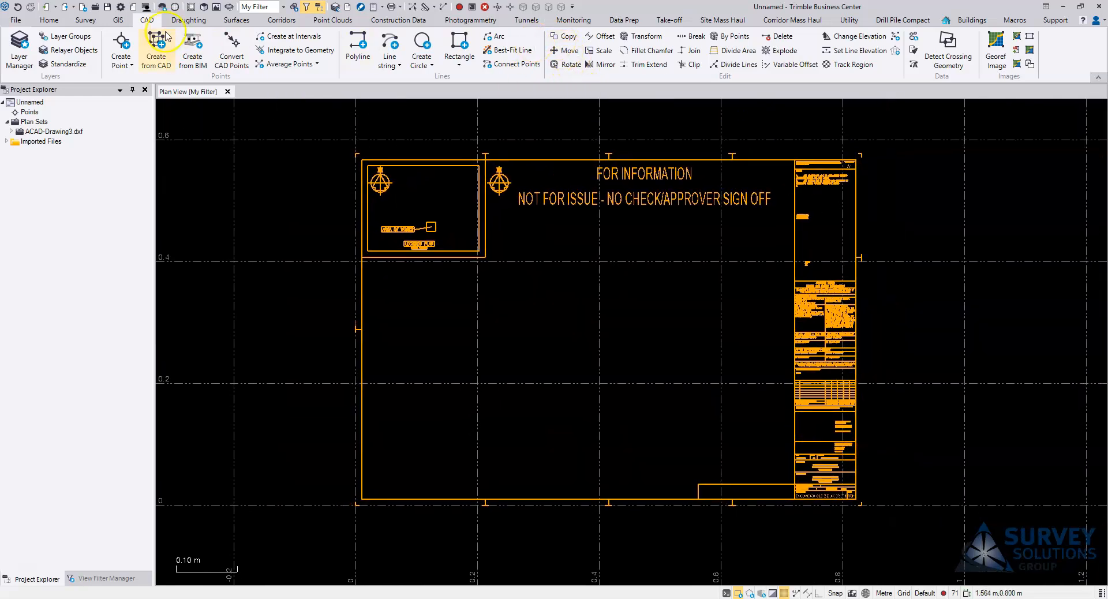
{"action": "left_click", "coordinate": [782, 53]}
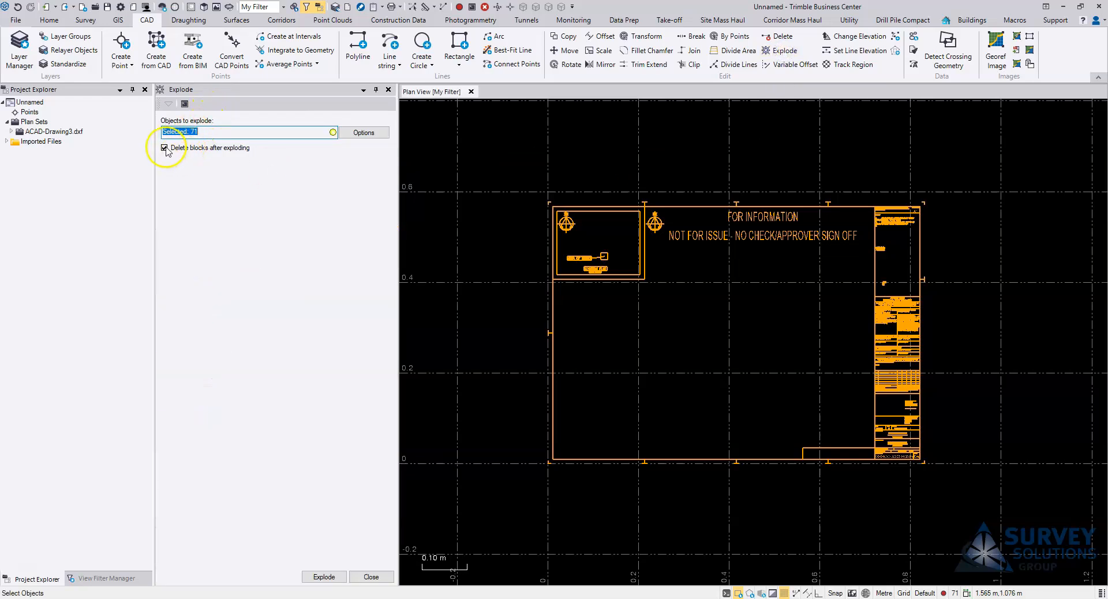
{"action": "left_click", "coordinate": [334, 578]}
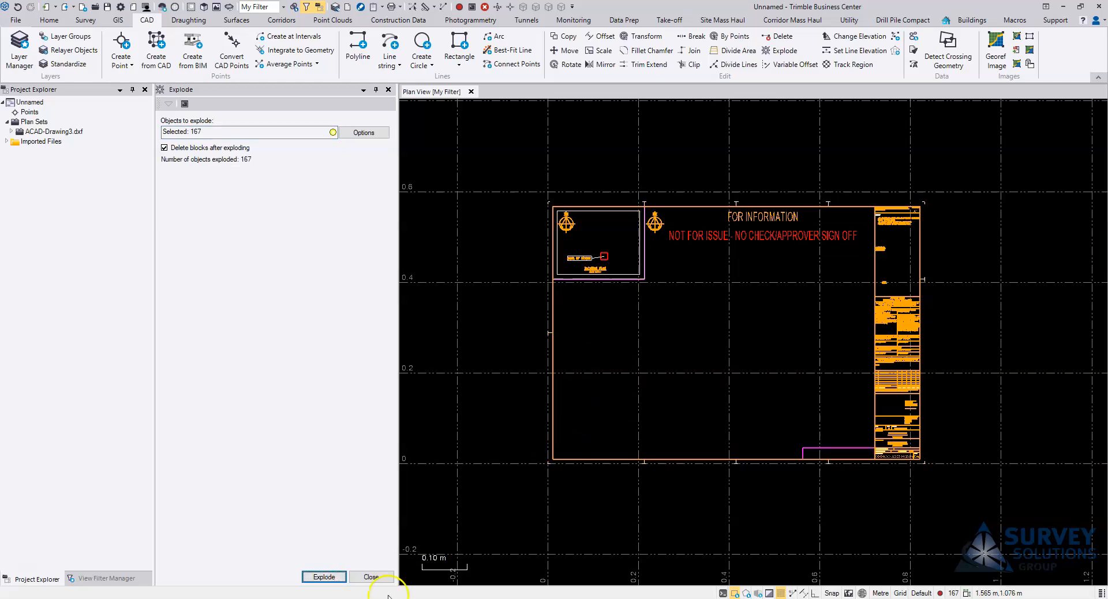
{"action": "left_click", "coordinate": [376, 578]}
{"action": "left_click", "coordinate": [687, 399]}
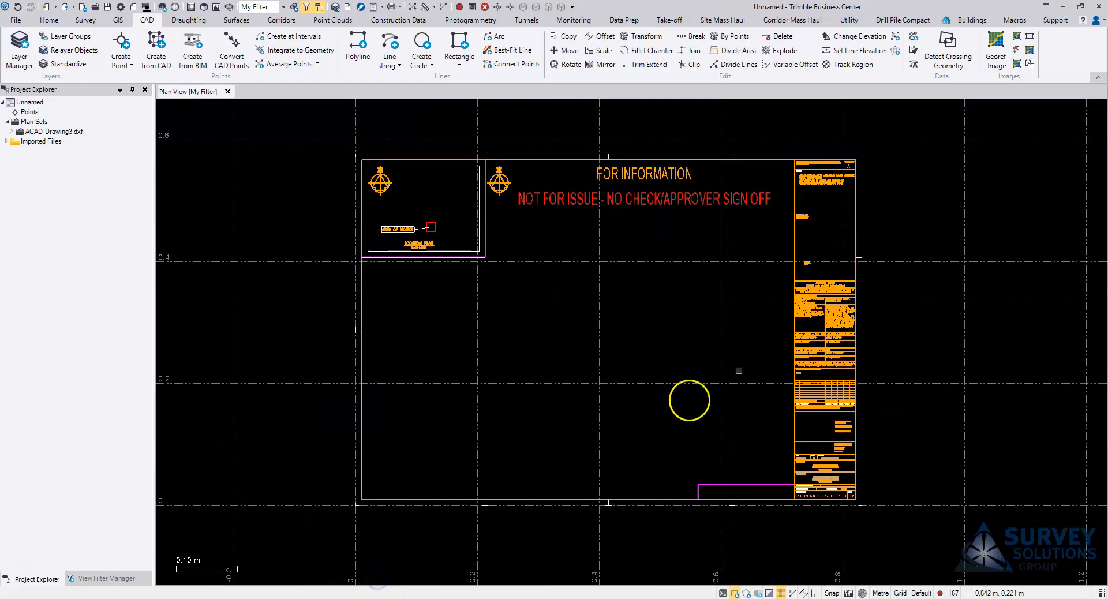
{"action": "left_click", "coordinate": [856, 315]}
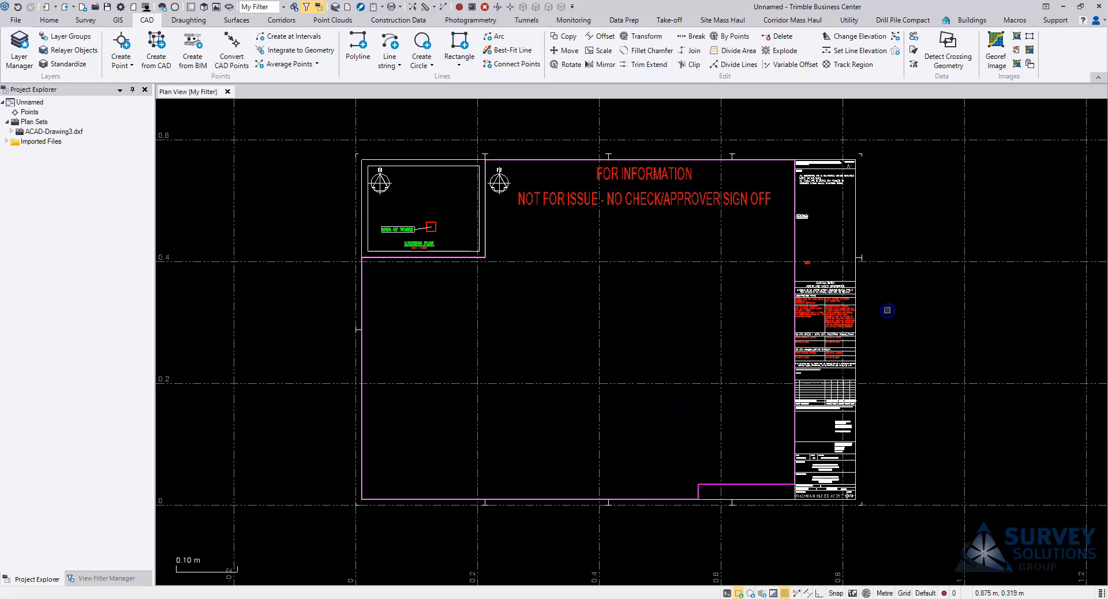
{"action": "scroll", "coordinate": [842, 327], "scroll_direction": "up", "scroll_amount": 3}
{"action": "scroll", "coordinate": [824, 342], "scroll_direction": "down", "scroll_amount": 3}
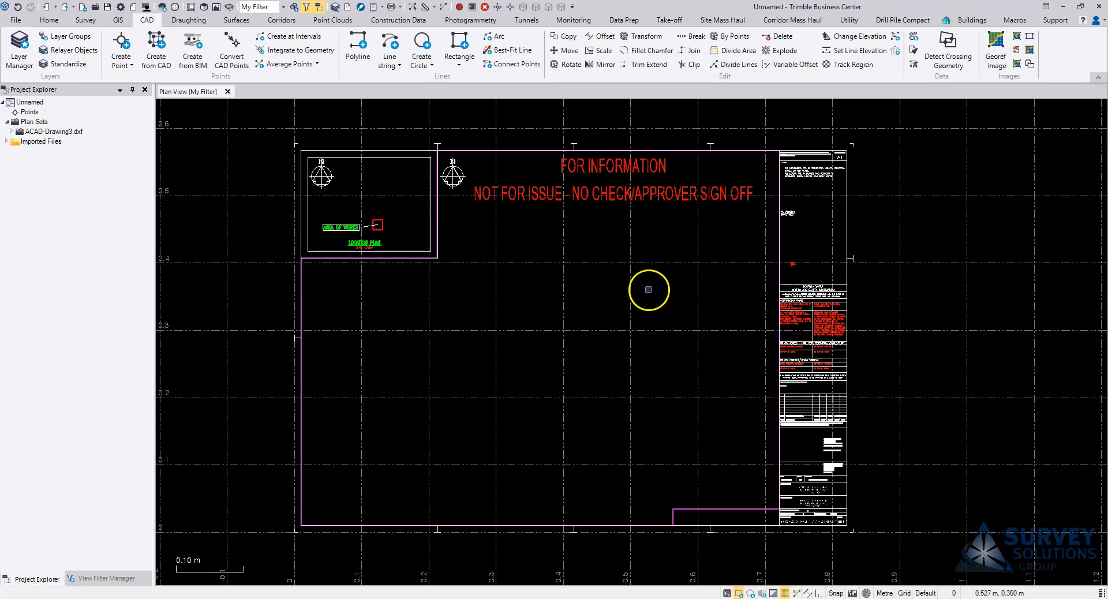
{"action": "scroll", "coordinate": [639, 296], "scroll_direction": "down", "scroll_amount": 2}
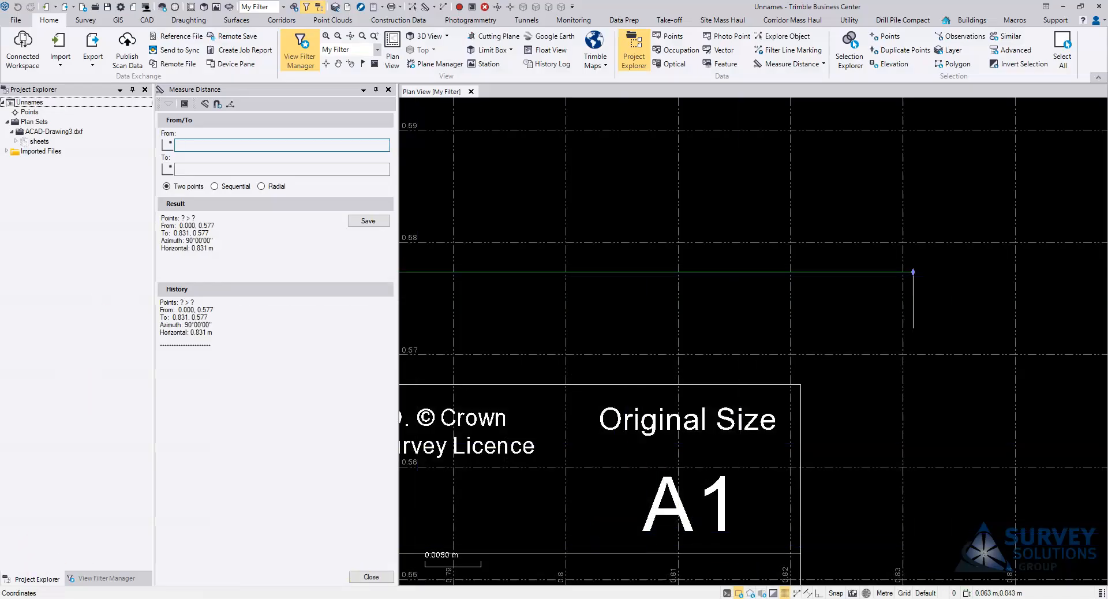
Step: Open the Windows Calculator and divide the A1 width 841 by the measured width 831
{"action": "key", "text": "super"}
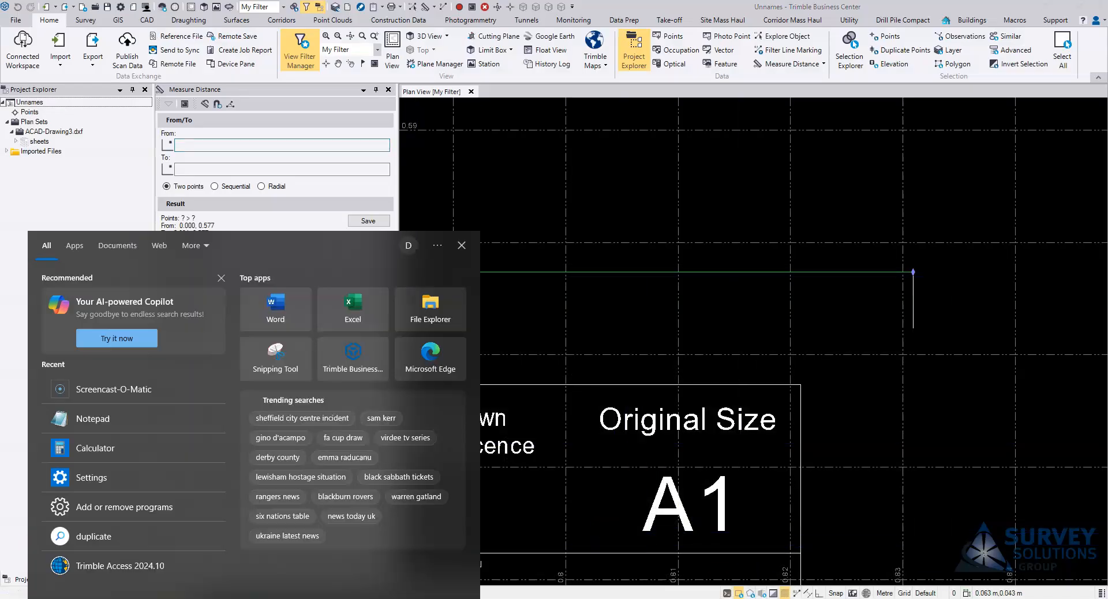
{"action": "type", "text": "calc"}
{"action": "key", "text": "Return"}
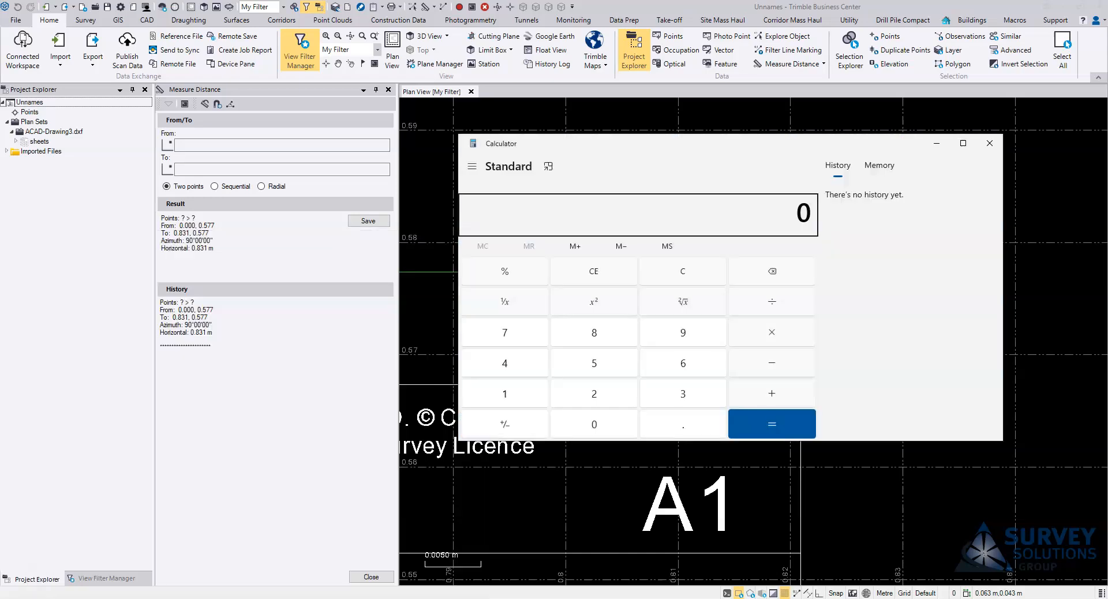
{"action": "type", "text": "841"}
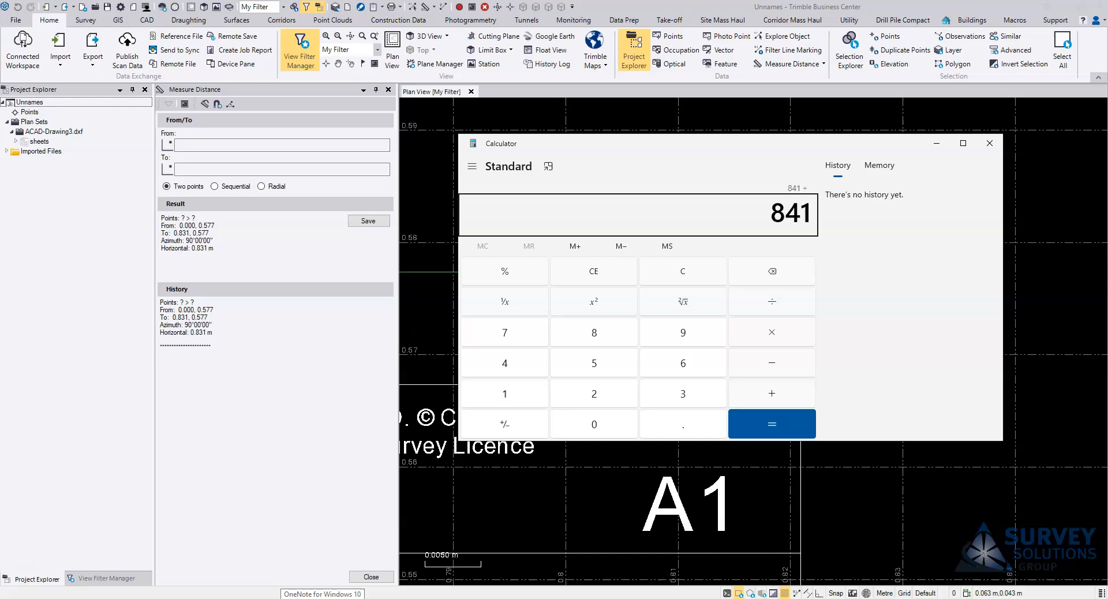
{"action": "key", "text": "Return"}
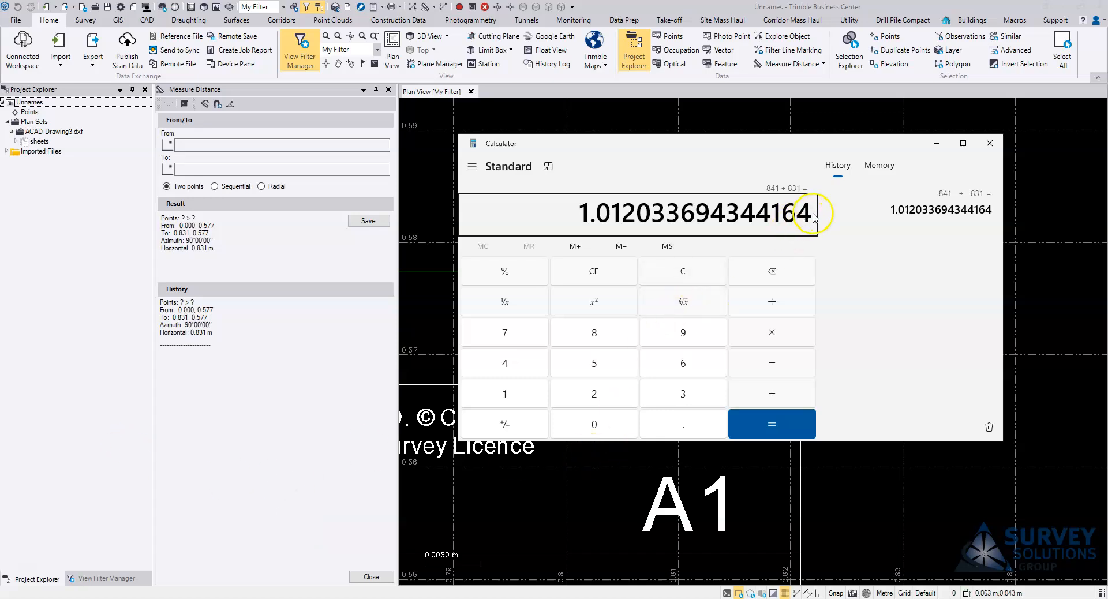
Step: Copy the calculated ratio from the Calculator and minimise its window
{"action": "left_click_drag", "start_coordinate": [814, 216], "coordinate": [585, 216]}
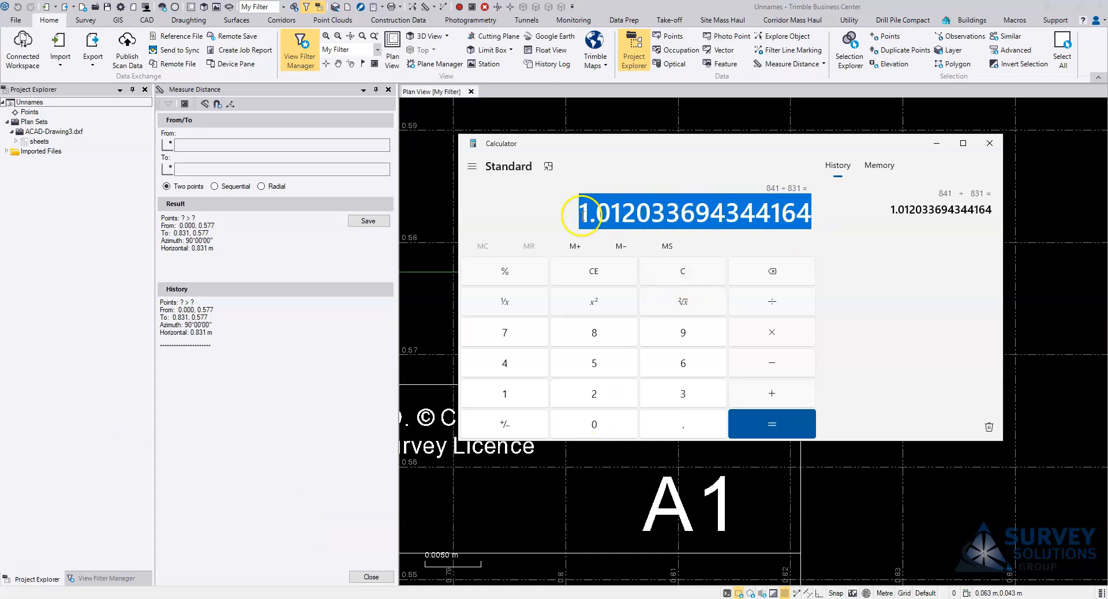
{"action": "right_click", "coordinate": [583, 215]}
{"action": "left_click", "coordinate": [623, 230]}
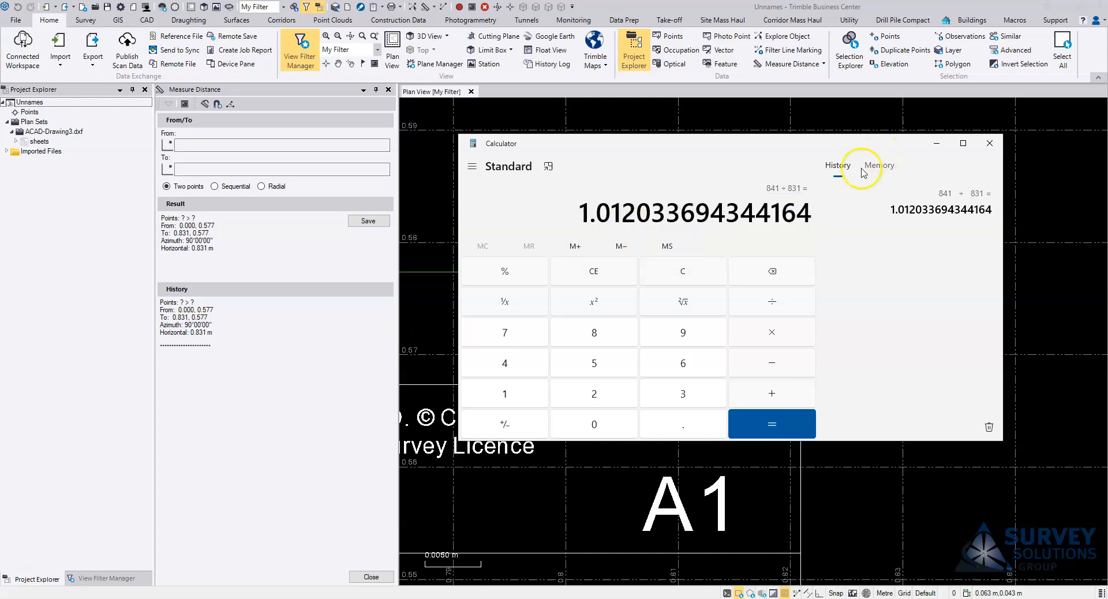
{"action": "left_click", "coordinate": [937, 143]}
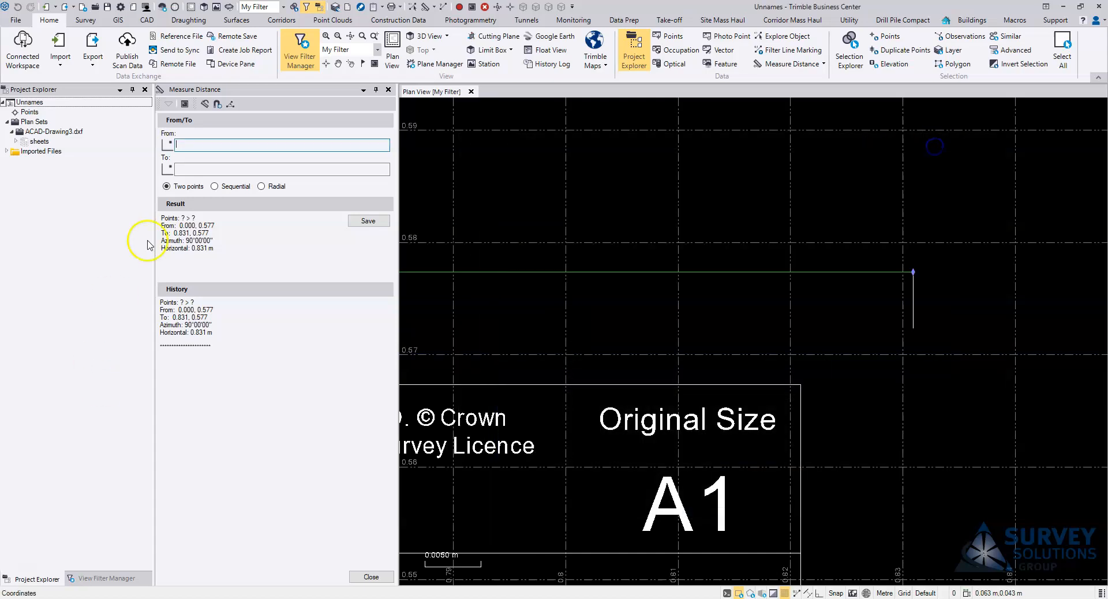
Step: Close Measure Distance and start Scale Objects on the whole sheet, using its lower-left corner mark at 0.000, 0.000 as the base point
{"action": "left_click", "coordinate": [389, 89]}
{"action": "scroll", "coordinate": [672, 486], "scroll_direction": "down", "scroll_amount": 10}
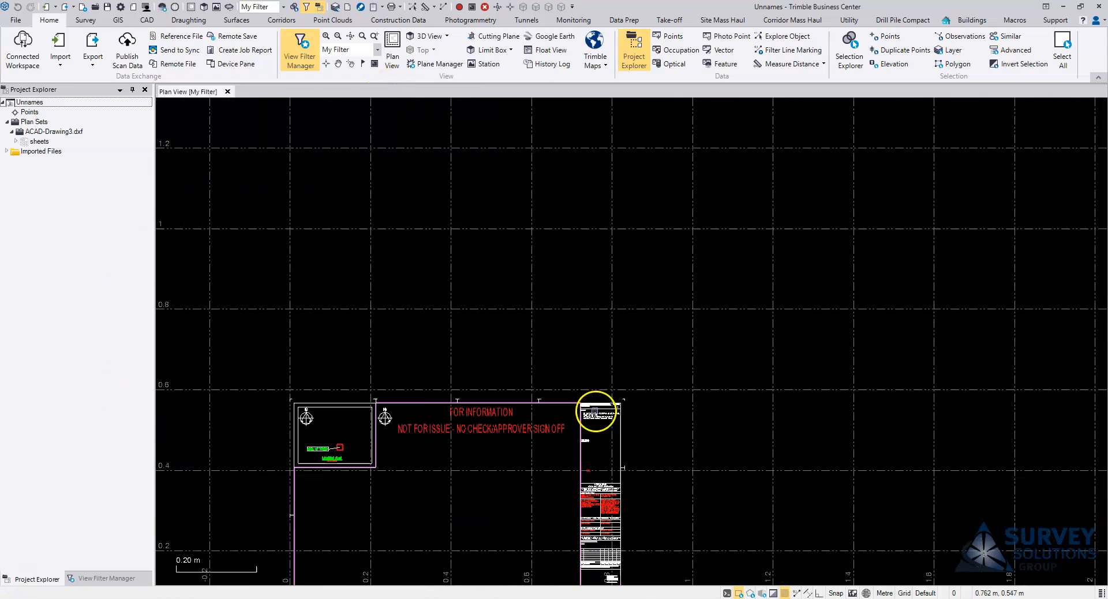
{"action": "left_click_drag", "start_coordinate": [403, 209], "coordinate": [846, 479]}
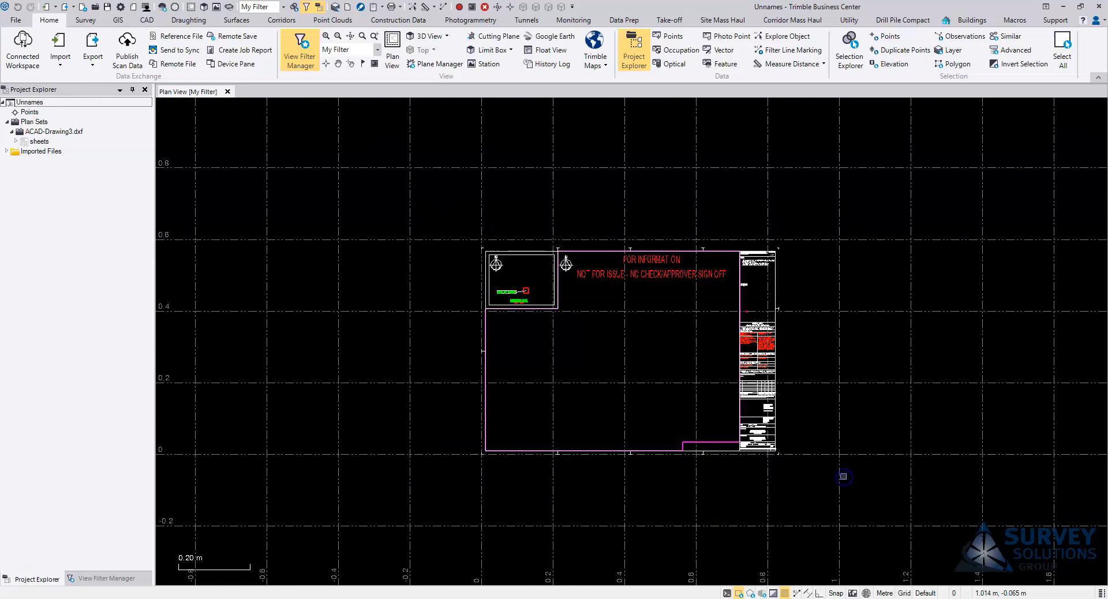
{"action": "left_click", "coordinate": [147, 20]}
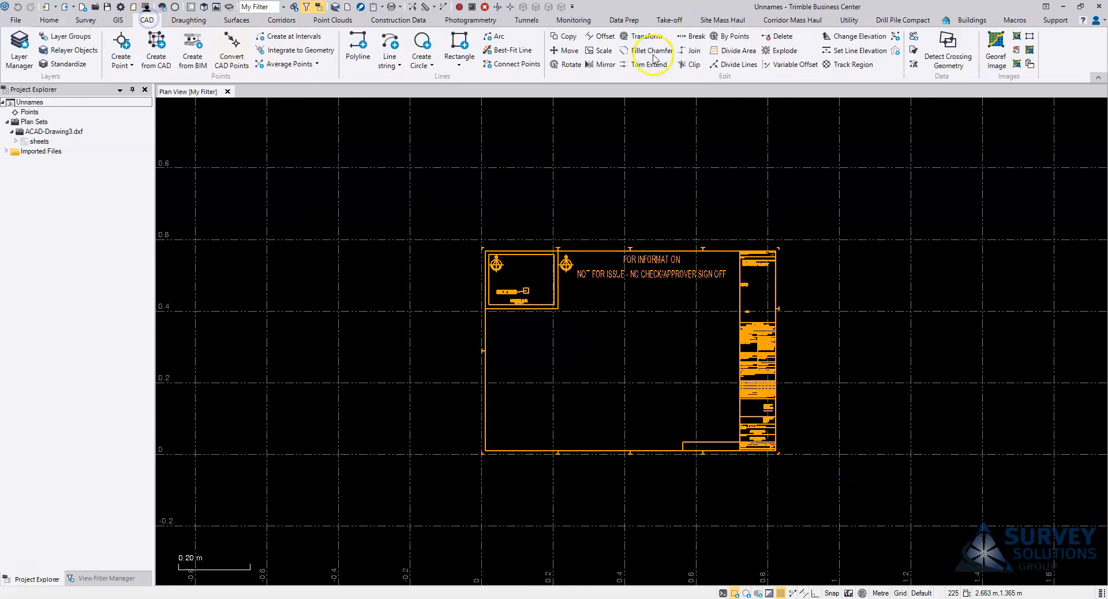
{"action": "left_click", "coordinate": [611, 56]}
{"action": "left_click", "coordinate": [204, 175]}
{"action": "scroll", "coordinate": [646, 344], "scroll_direction": "up", "scroll_amount": 10}
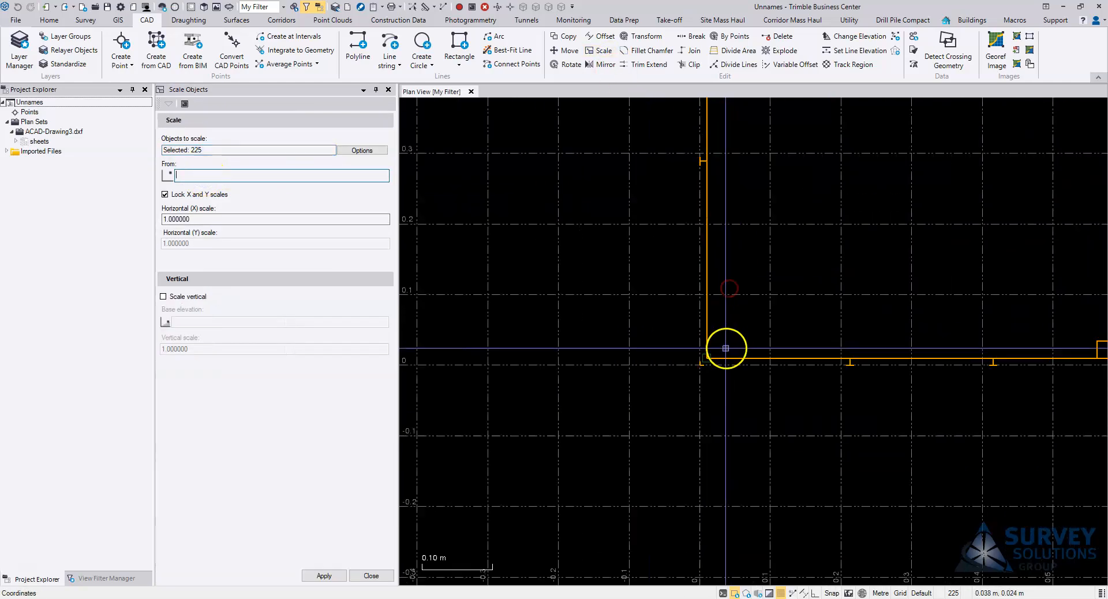
{"action": "left_click", "coordinate": [672, 355]}
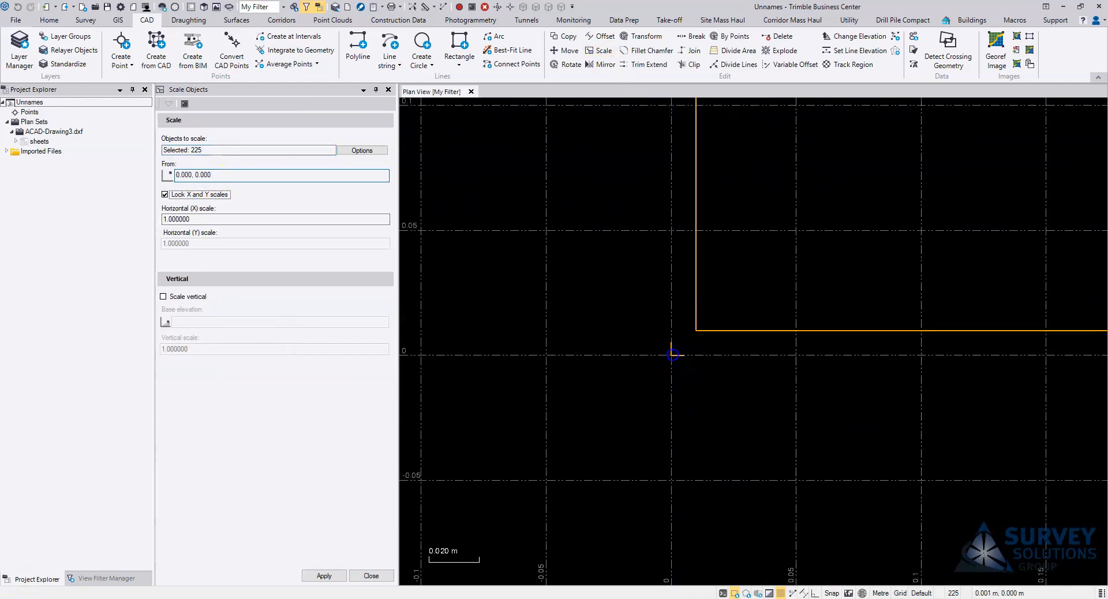
Step: Scale the sheet by the copied ratio as the horizontal scale, 1.012033, with X and Y scales locked
{"action": "left_click", "coordinate": [216, 219]}
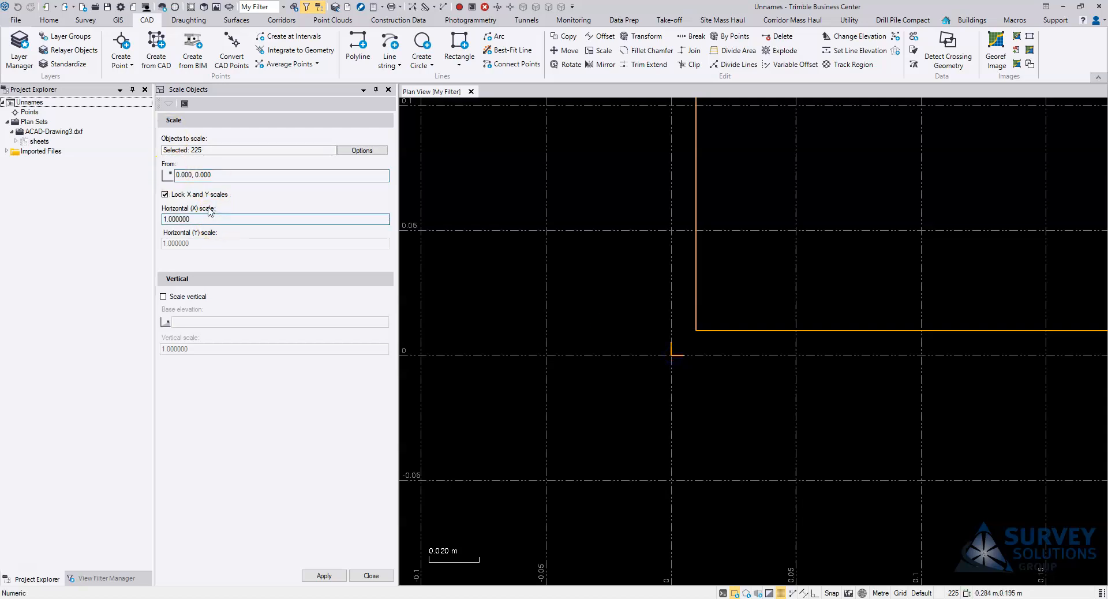
{"action": "right_click", "coordinate": [179, 221]}
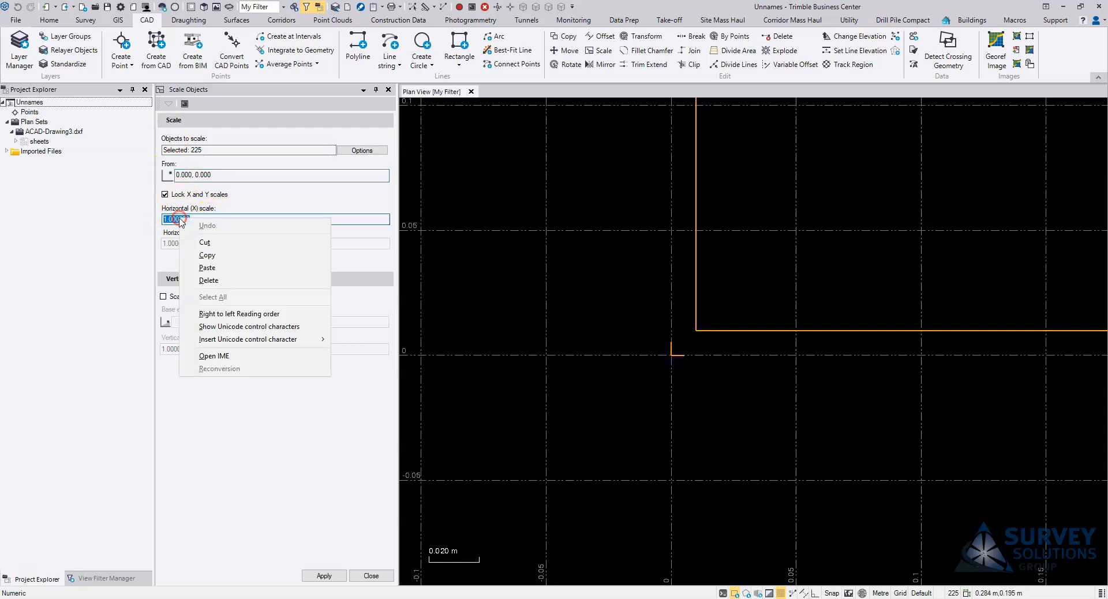
{"action": "left_click", "coordinate": [225, 267]}
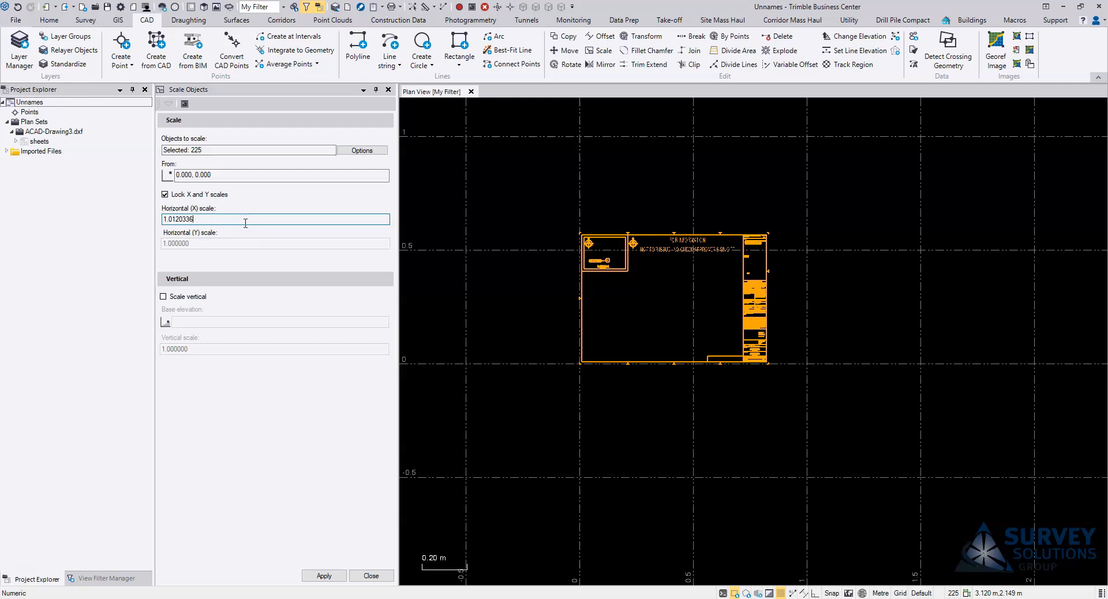
{"action": "left_click", "coordinate": [223, 176]}
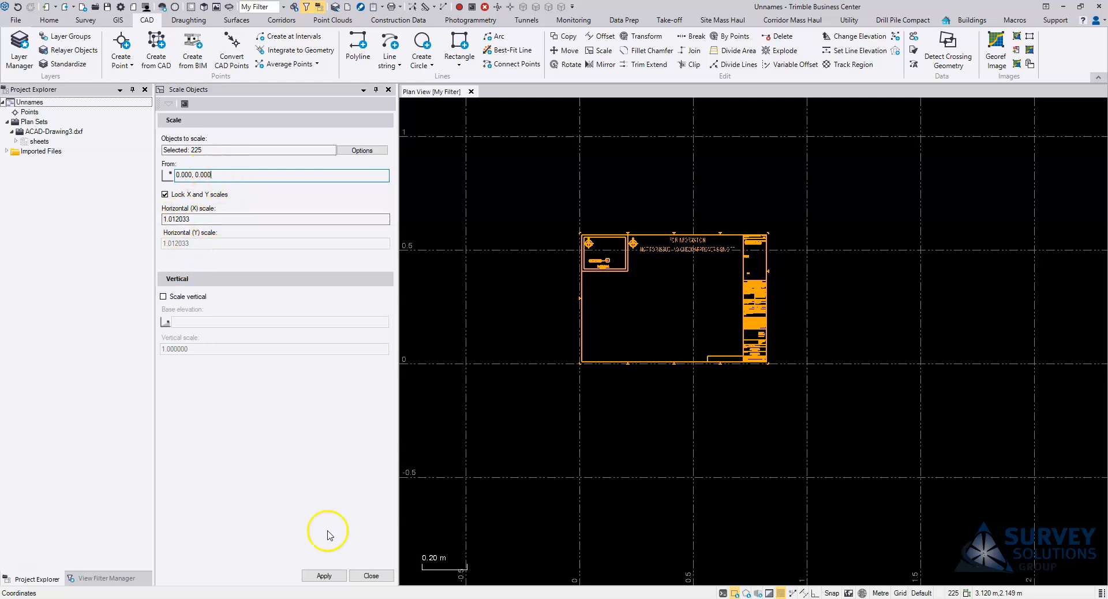
{"action": "left_click", "coordinate": [322, 575]}
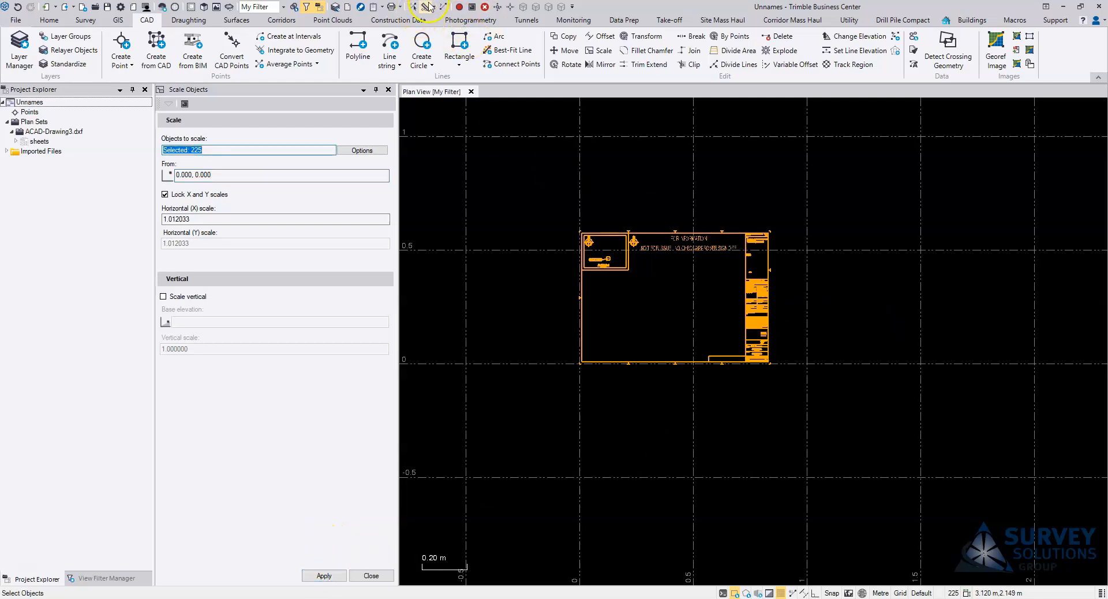
Step: Measure the distance between the scaled sheet's upper-left and upper-right corner marks and highlight the horizontal result
{"action": "left_click", "coordinate": [428, 7]}
{"action": "scroll", "coordinate": [606, 222], "scroll_direction": "up", "scroll_amount": 8}
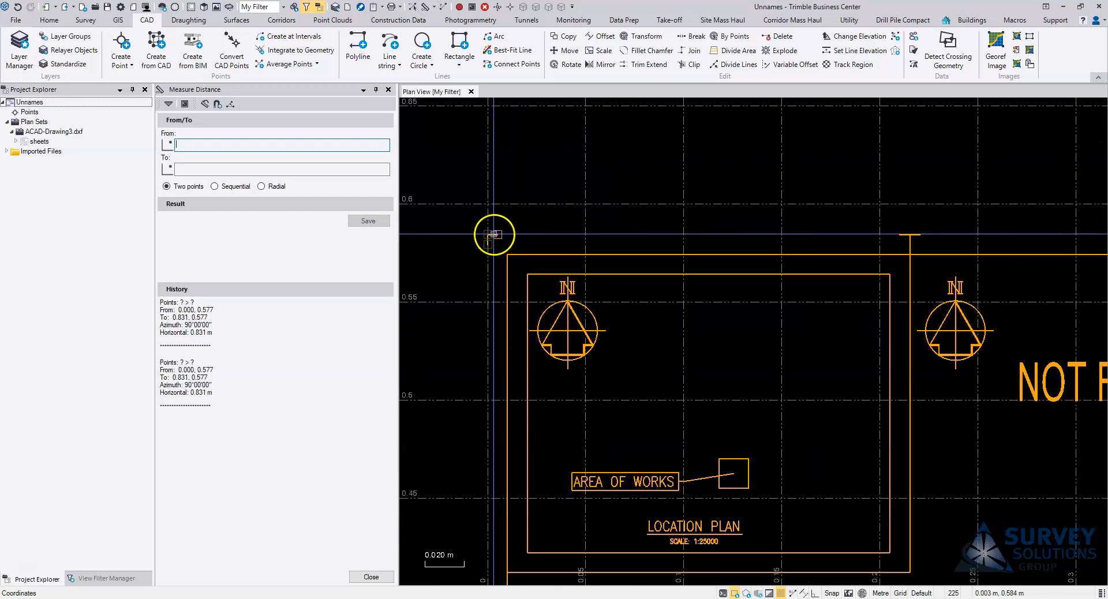
{"action": "scroll", "coordinate": [494, 235], "scroll_direction": "up", "scroll_amount": 2}
{"action": "left_click", "coordinate": [478, 237]}
{"action": "scroll", "coordinate": [737, 290], "scroll_direction": "down", "scroll_amount": 6}
{"action": "scroll", "coordinate": [912, 315], "scroll_direction": "up", "scroll_amount": 7}
{"action": "left_click", "coordinate": [843, 342]}
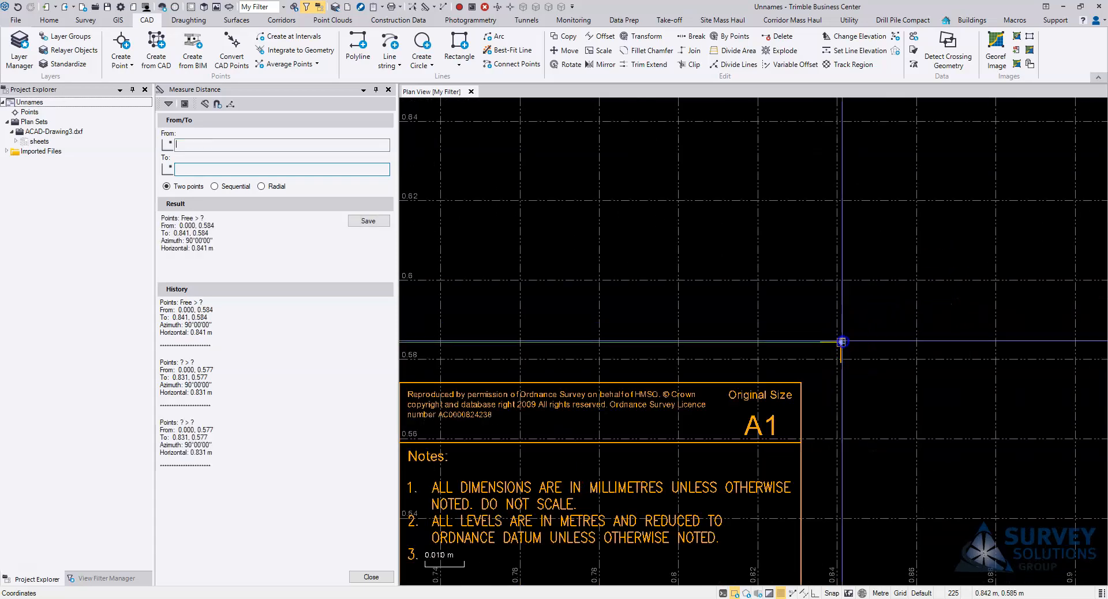
{"action": "left_click", "coordinate": [252, 226]}
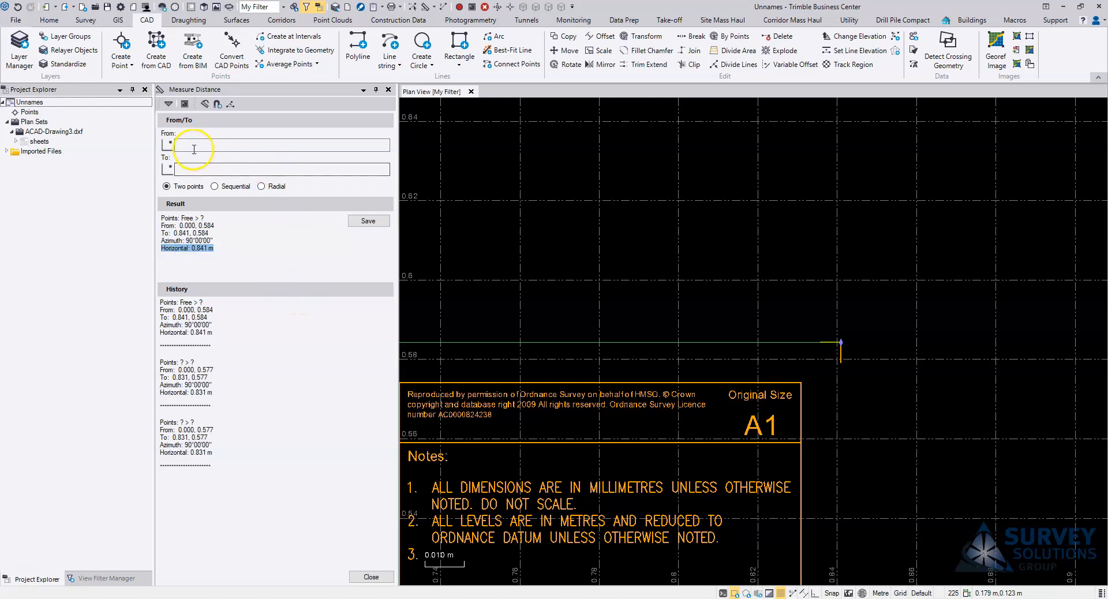
Step: Measure the distance between the upper-right and lower-right corner marks and compare it with the A1 size in the web browser's paper size chart
{"action": "scroll", "coordinate": [877, 368], "scroll_direction": "up", "scroll_amount": 4}
{"action": "left_click", "coordinate": [840, 300]}
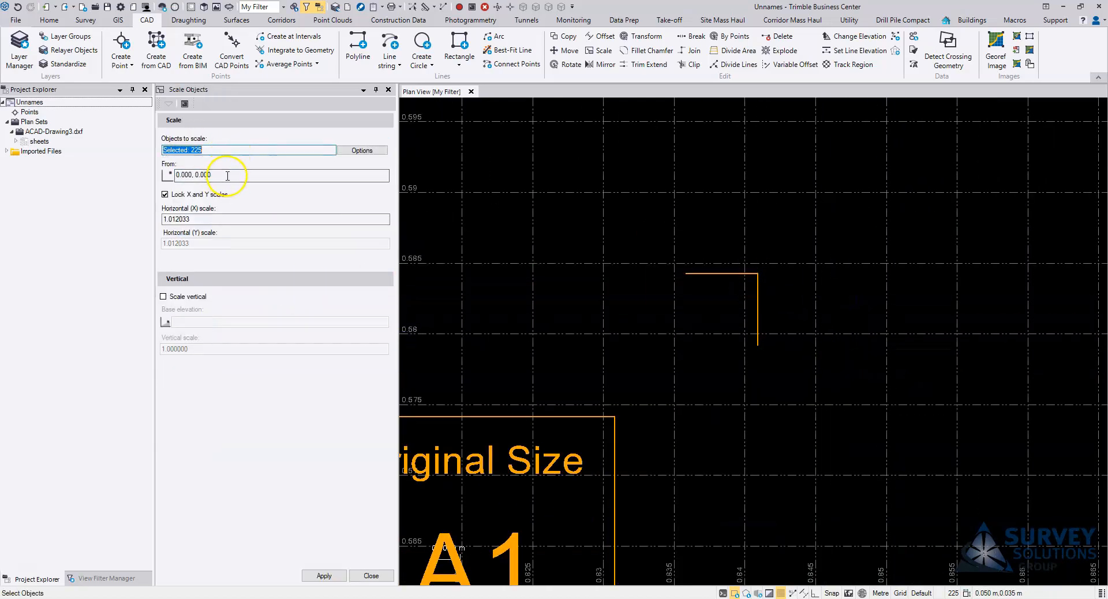
{"action": "left_click", "coordinate": [425, 7]}
{"action": "left_click", "coordinate": [756, 274]}
{"action": "scroll", "coordinate": [794, 450], "scroll_direction": "down", "scroll_amount": 5}
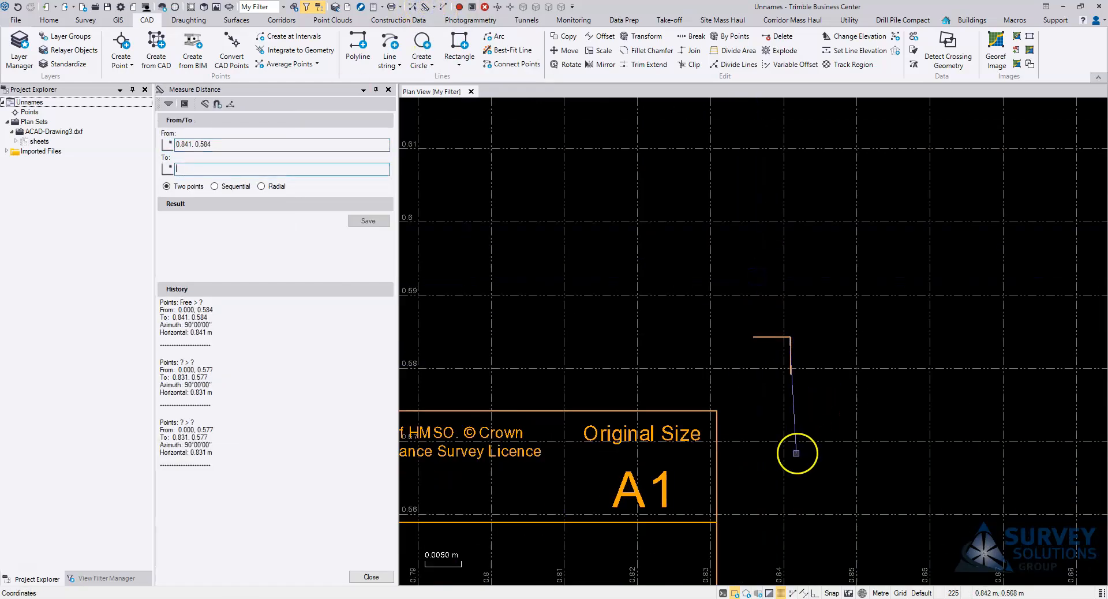
{"action": "middle_click_drag", "start_coordinate": [808, 484], "coordinate": [810, 243]}
{"action": "scroll", "coordinate": [802, 392], "scroll_direction": "down", "scroll_amount": 3}
{"action": "middle_click_drag", "start_coordinate": [877, 427], "coordinate": [834, 341]}
{"action": "middle_click_drag", "start_coordinate": [811, 398], "coordinate": [804, 230]}
{"action": "middle_click_drag", "start_coordinate": [809, 442], "coordinate": [827, 225]}
{"action": "scroll", "coordinate": [750, 399], "scroll_direction": "up", "scroll_amount": 8}
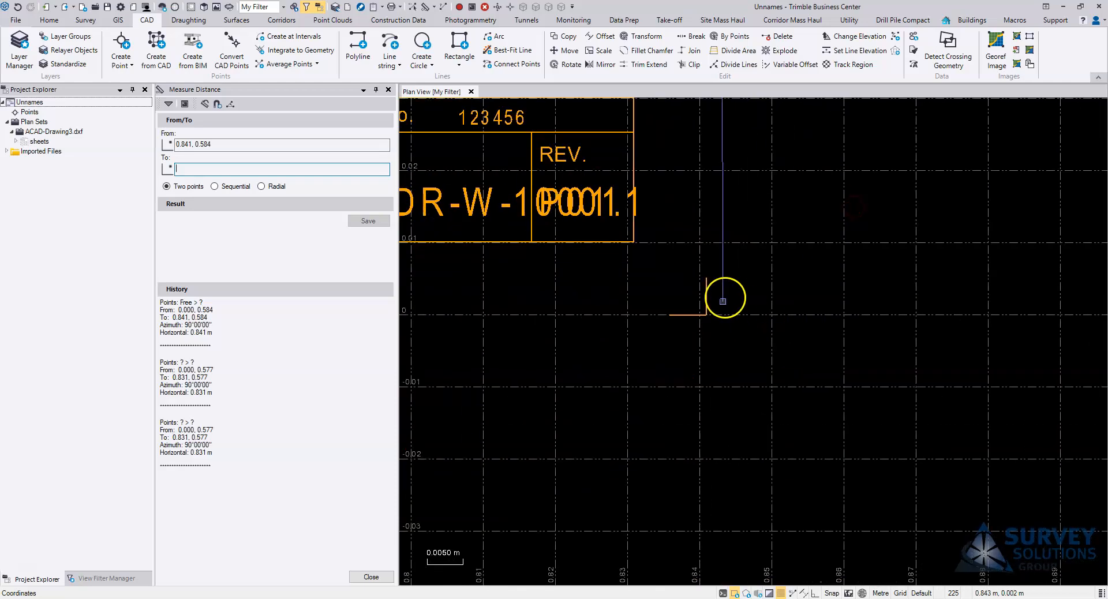
{"action": "left_click", "coordinate": [705, 315]}
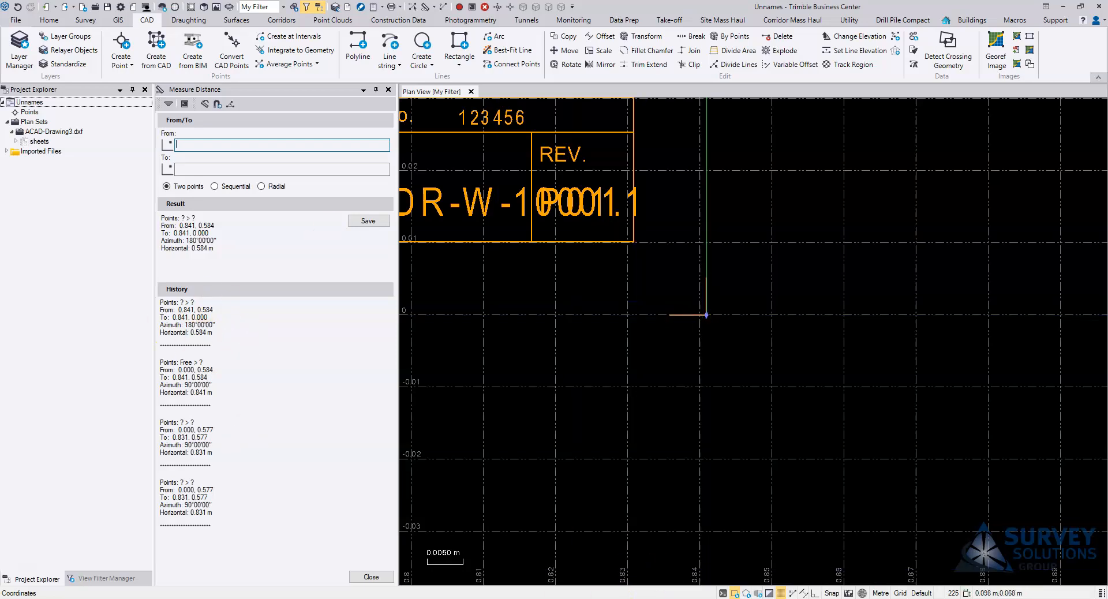
{"action": "key", "text": "alt+Tab"}
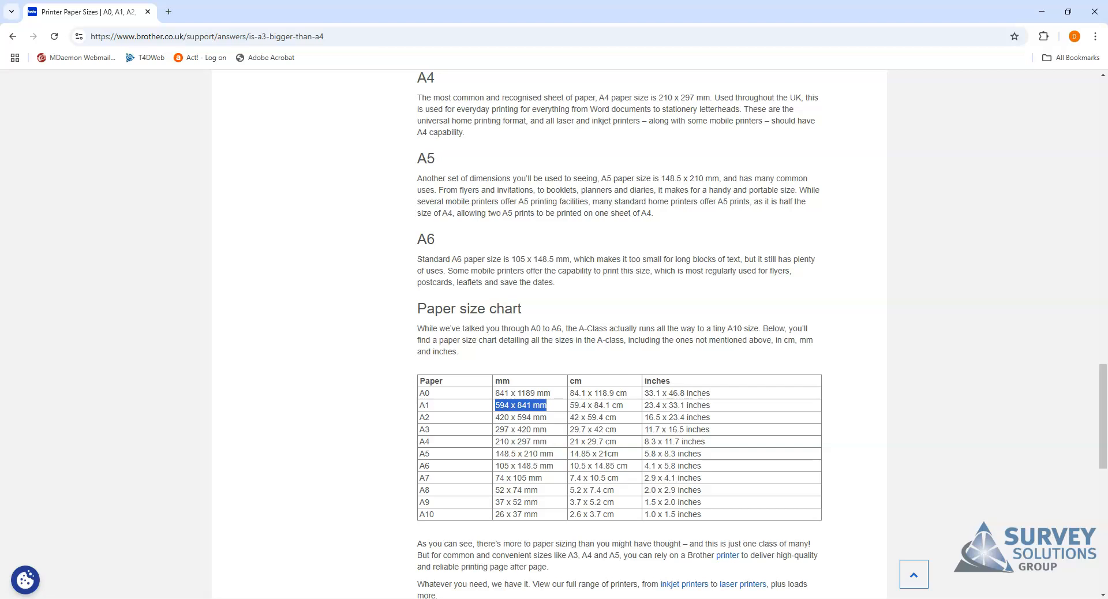
{"action": "key", "text": "alt+Tab"}
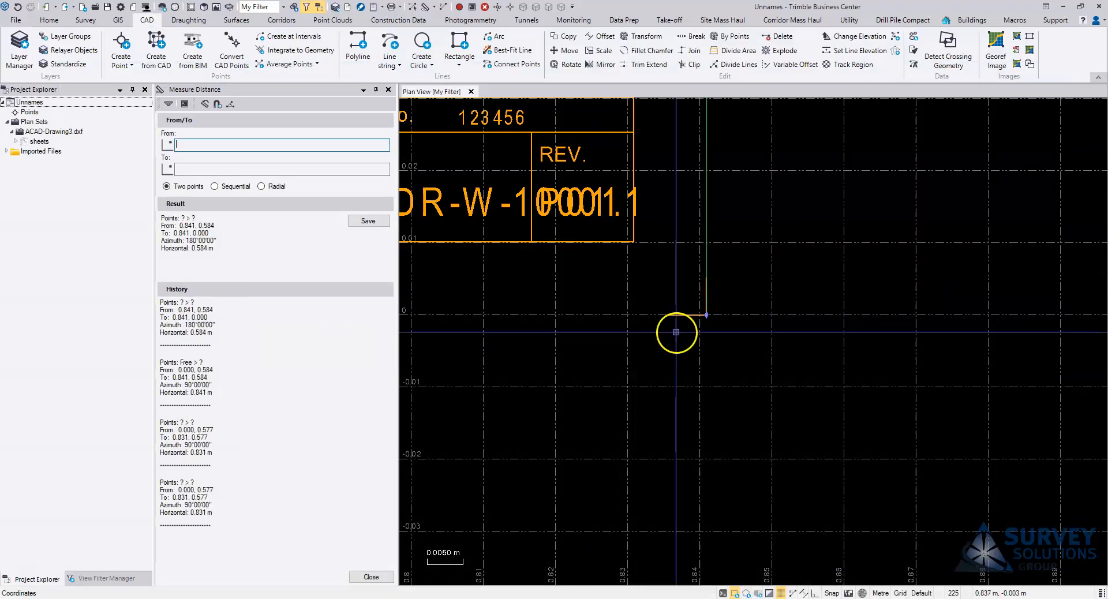
Step: Look up the A1 sheet dimensions in the web browser's paper size chart and return to the drawing
{"action": "scroll", "coordinate": [739, 370], "scroll_direction": "down", "scroll_amount": 3}
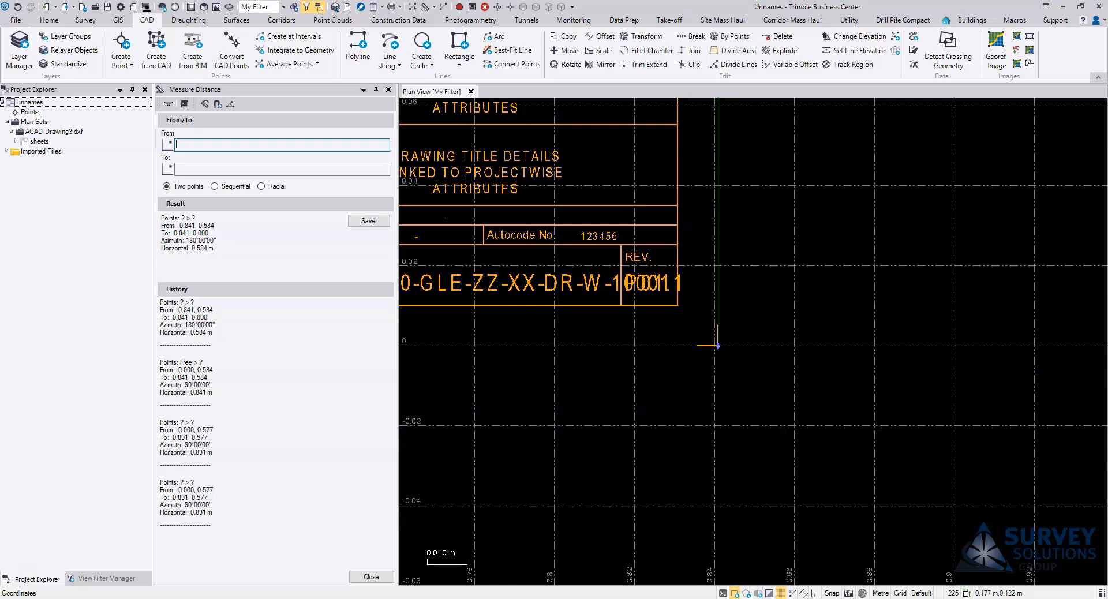
{"action": "mouse_move", "coordinate": [633, 598]}
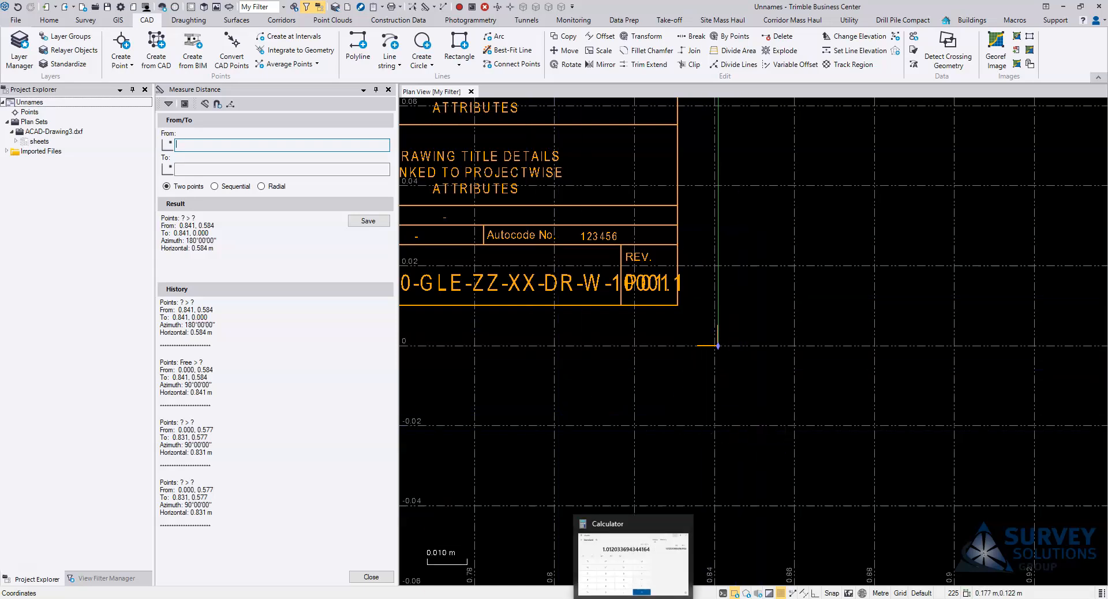
{"action": "left_click", "coordinate": [547, 598]}
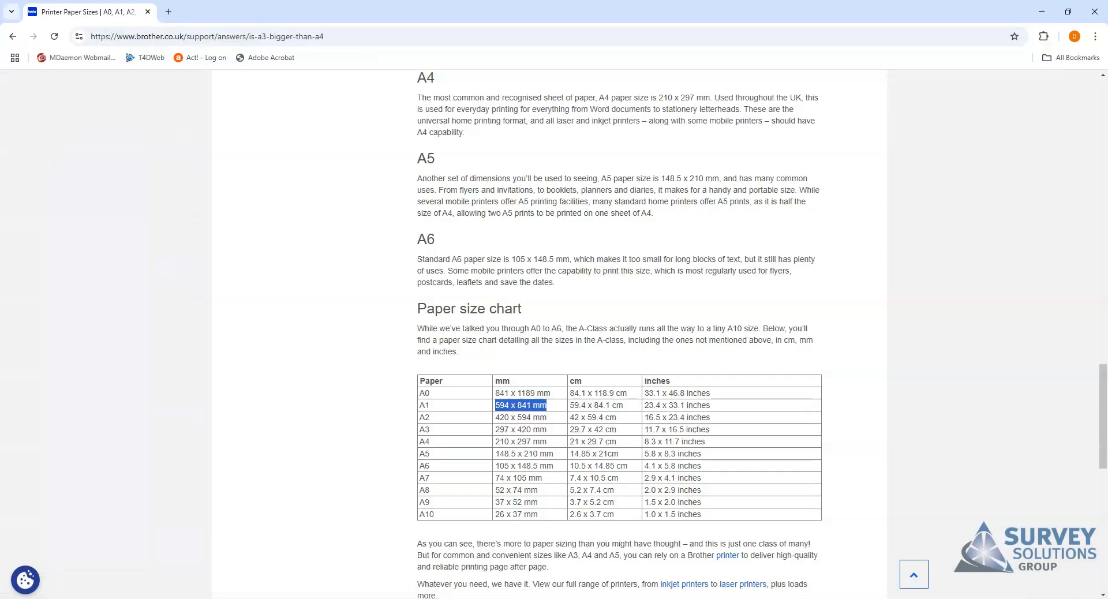
{"action": "key", "text": "alt+Tab"}
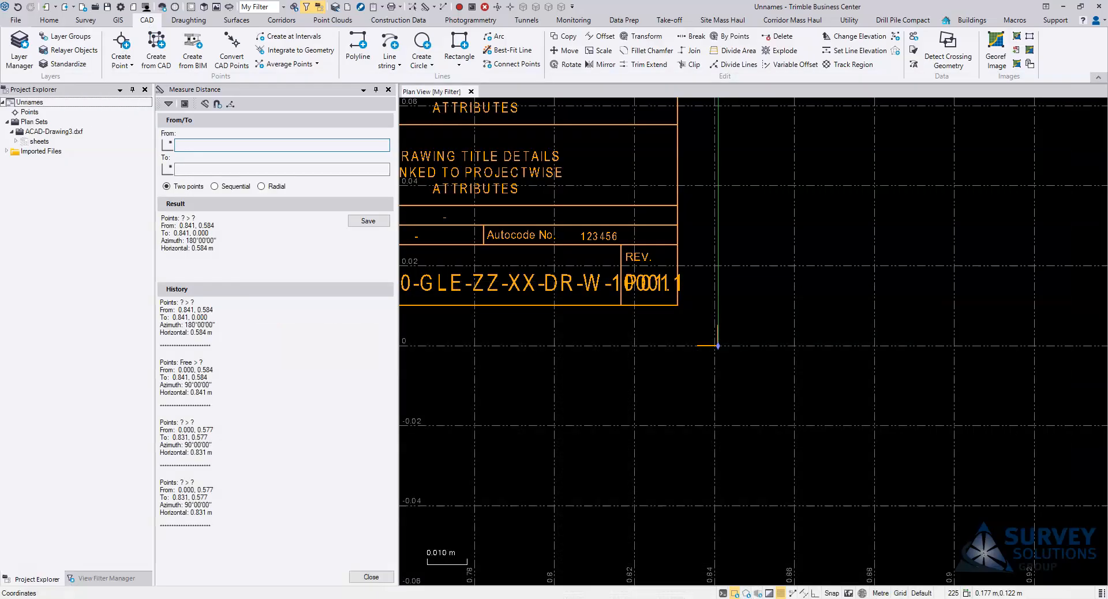
Step: Divide 594 by 584 in Calculator, copy the resulting ratio, and return to the drawing
{"action": "key", "text": "alt+Tab"}
{"action": "left_click", "coordinate": [612, 277]}
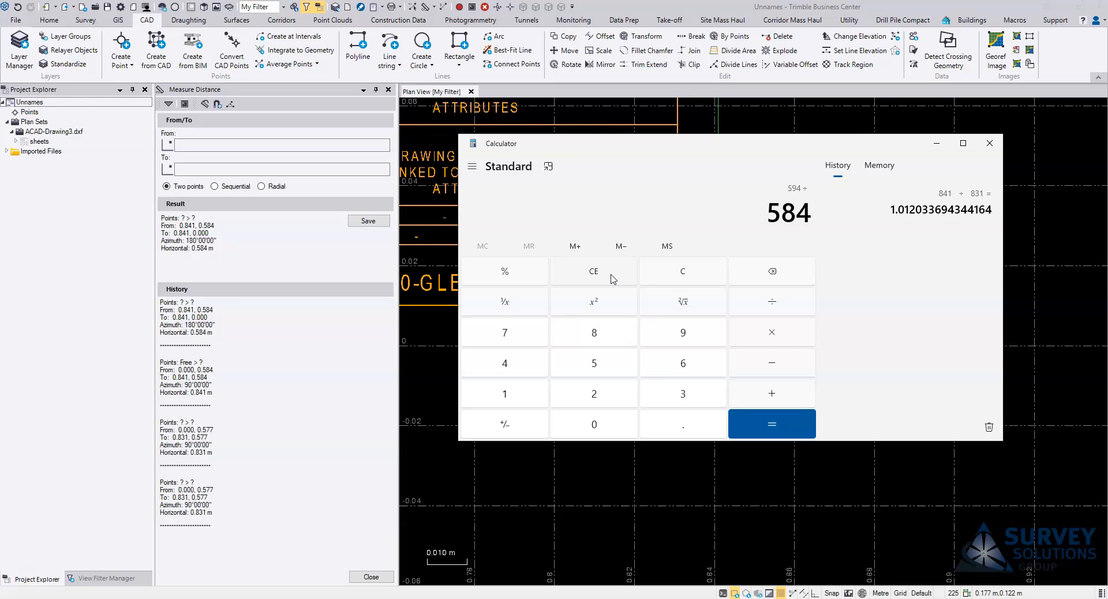
{"action": "key", "text": "Return"}
{"action": "left_click_drag", "start_coordinate": [811, 213], "coordinate": [597, 214]}
{"action": "right_click", "coordinate": [593, 214]}
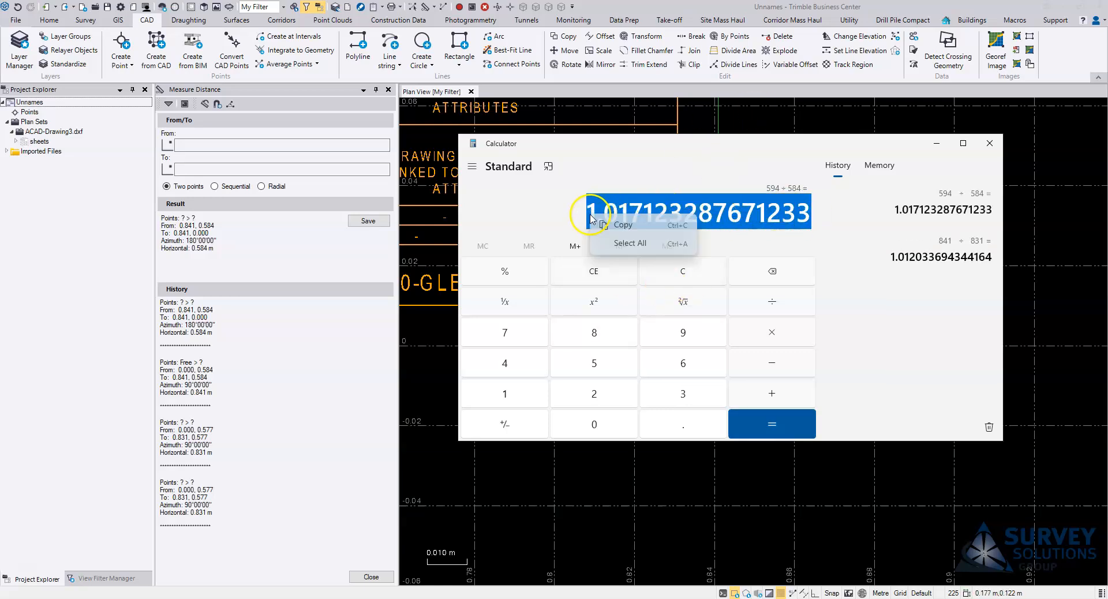
{"action": "left_click", "coordinate": [618, 225]}
{"action": "left_click", "coordinate": [937, 145]}
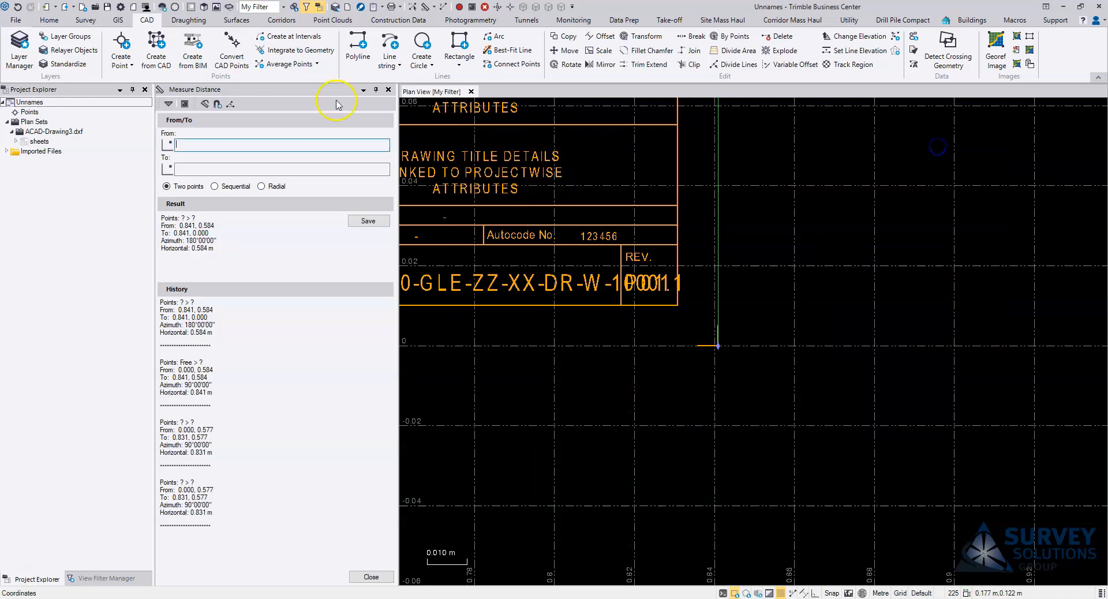
Step: Replace Measure Distance with Scale Objects on the whole sheet, unlock the X and Y scales, and paste 1.017123 as the Y scale
{"action": "left_click", "coordinate": [389, 90]}
{"action": "scroll", "coordinate": [505, 379], "scroll_direction": "down", "scroll_amount": 5}
{"action": "scroll", "coordinate": [528, 339], "scroll_direction": "down", "scroll_amount": 2}
{"action": "left_click", "coordinate": [611, 56]}
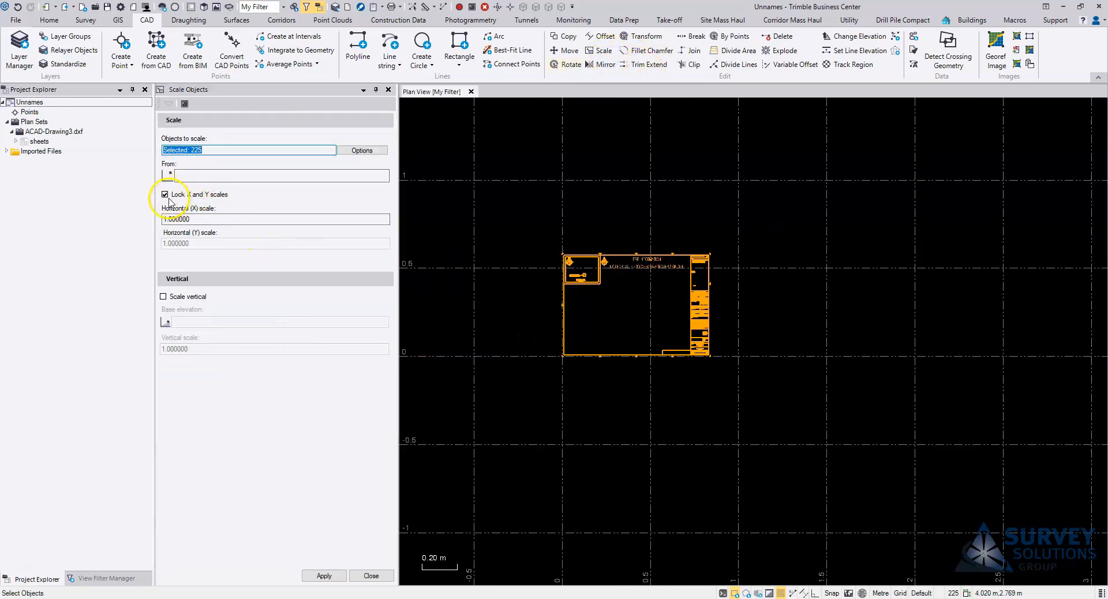
{"action": "left_click", "coordinate": [165, 195]}
{"action": "double_click", "coordinate": [163, 242]}
{"action": "right_click", "coordinate": [163, 242]}
{"action": "left_click", "coordinate": [210, 289]}
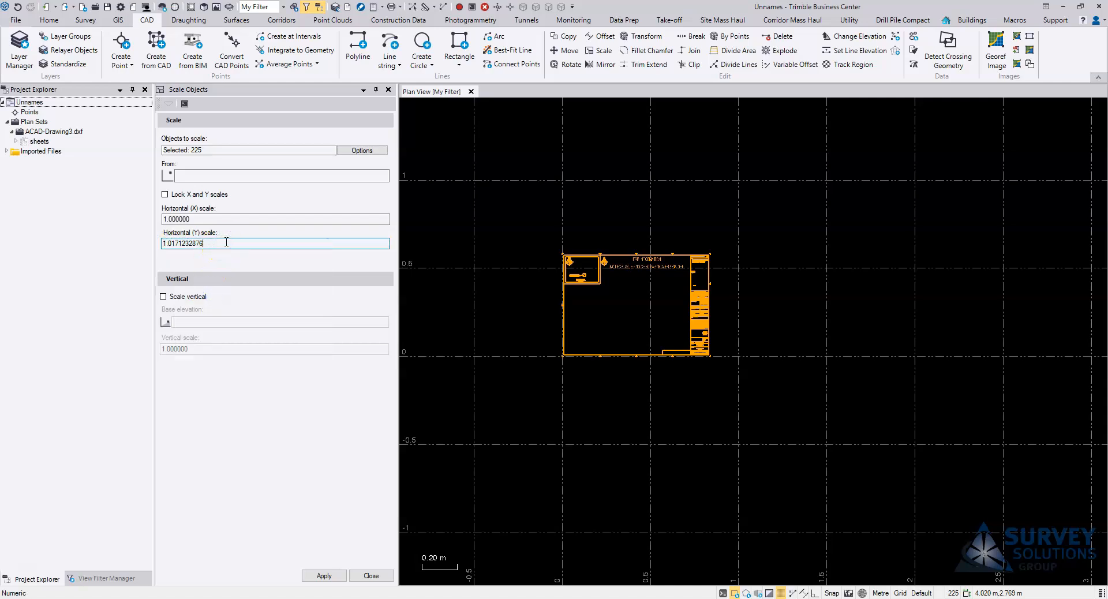
Step: Scale the sheet from its lower-left corner mark at 0.000, 0.000 with X scale 1.000000, then close Scale Objects and clear the selection
{"action": "left_click", "coordinate": [218, 218]}
{"action": "left_click", "coordinate": [192, 179]}
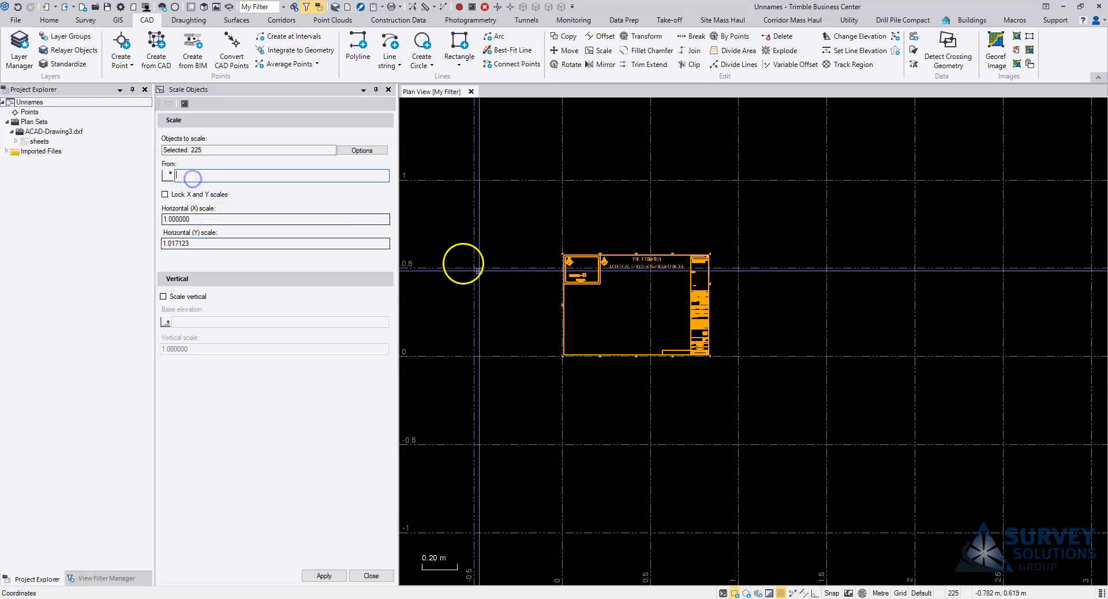
{"action": "scroll", "coordinate": [563, 355], "scroll_direction": "up", "scroll_amount": 6}
{"action": "left_click", "coordinate": [569, 326]}
{"action": "left_click", "coordinate": [354, 248]}
{"action": "left_click", "coordinate": [196, 222]}
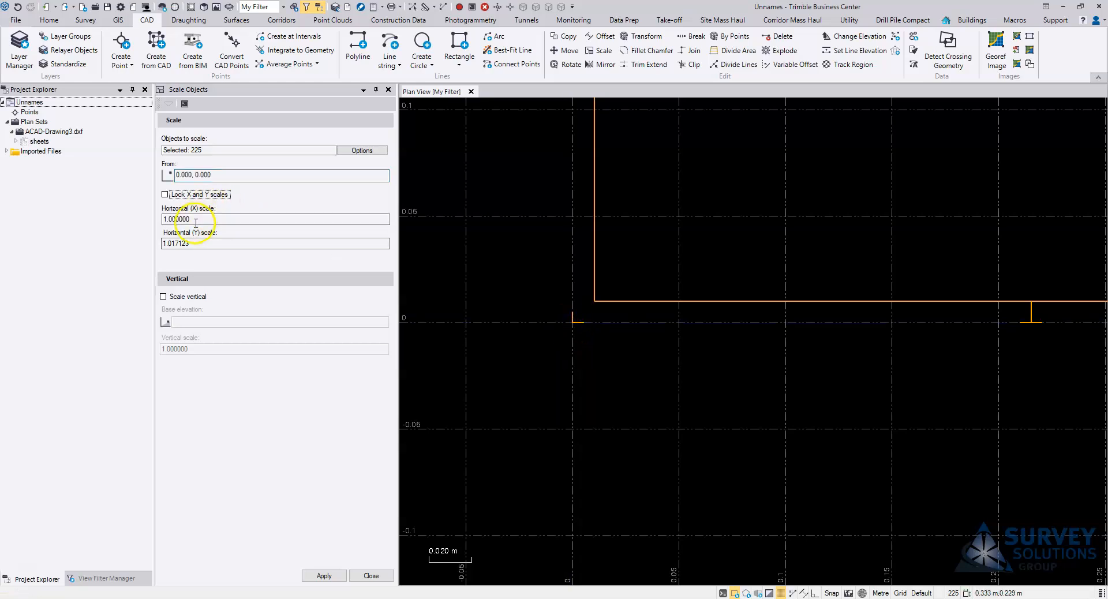
{"action": "left_click", "coordinate": [324, 576]}
{"action": "scroll", "coordinate": [767, 314], "scroll_direction": "down", "scroll_amount": 6}
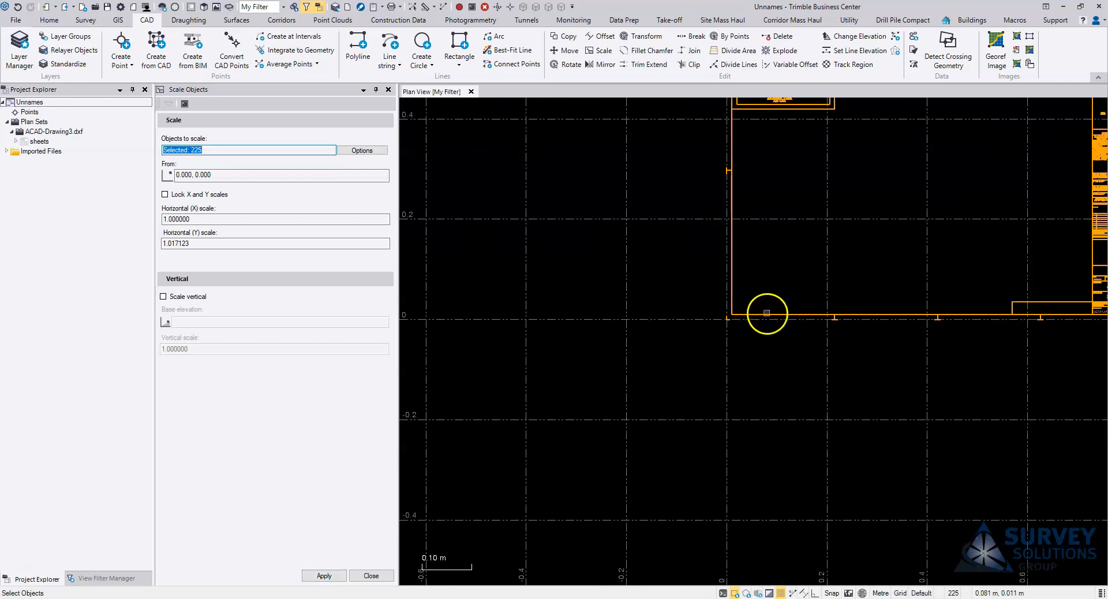
{"action": "middle_click_drag", "start_coordinate": [866, 304], "coordinate": [796, 320]}
{"action": "left_click", "coordinate": [376, 575]}
{"action": "left_click", "coordinate": [829, 177]}
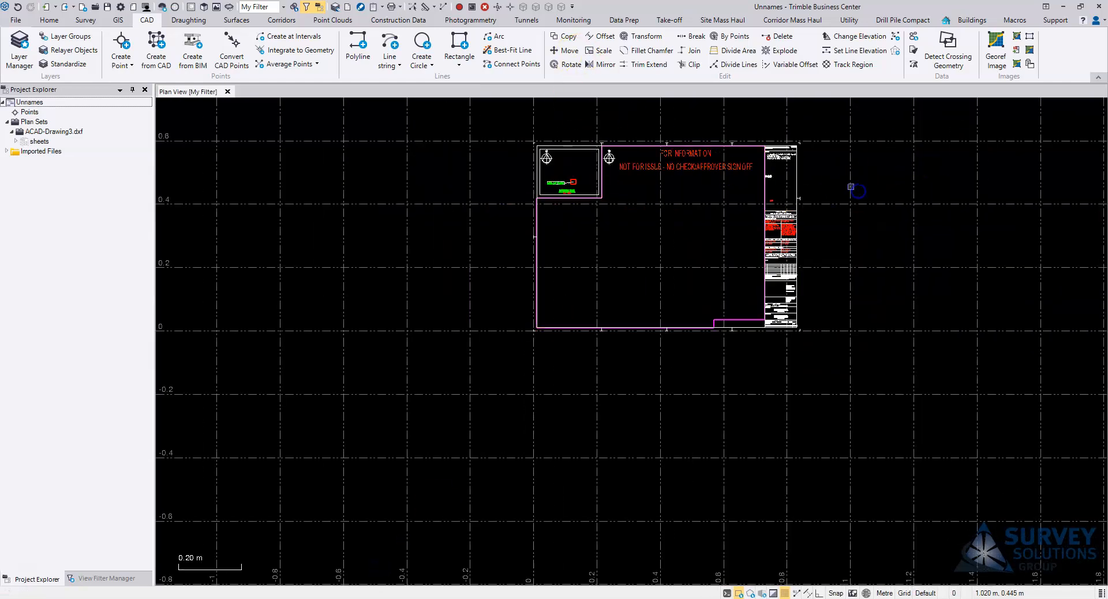
Step: Measure the distance from the rescaled sheet's lower-right corner mark to its upper-right corner mark
{"action": "left_click", "coordinate": [412, 7]}
{"action": "scroll", "coordinate": [932, 317], "scroll_direction": "up", "scroll_amount": 5}
{"action": "left_click", "coordinate": [713, 312]}
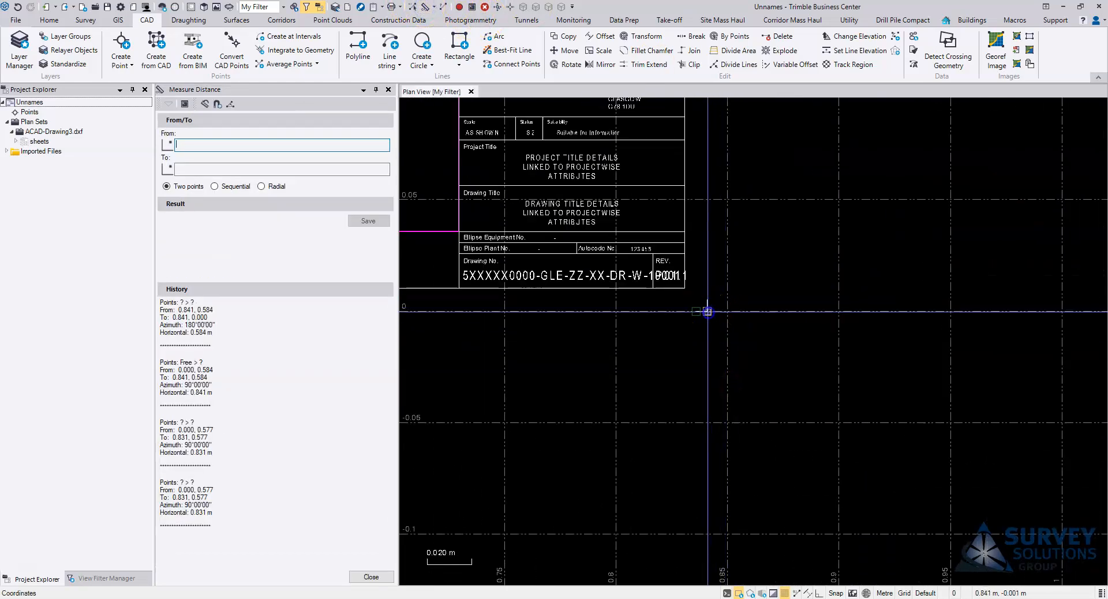
{"action": "scroll", "coordinate": [762, 250], "scroll_direction": "down", "scroll_amount": 5}
{"action": "scroll", "coordinate": [710, 272], "scroll_direction": "up", "scroll_amount": 5}
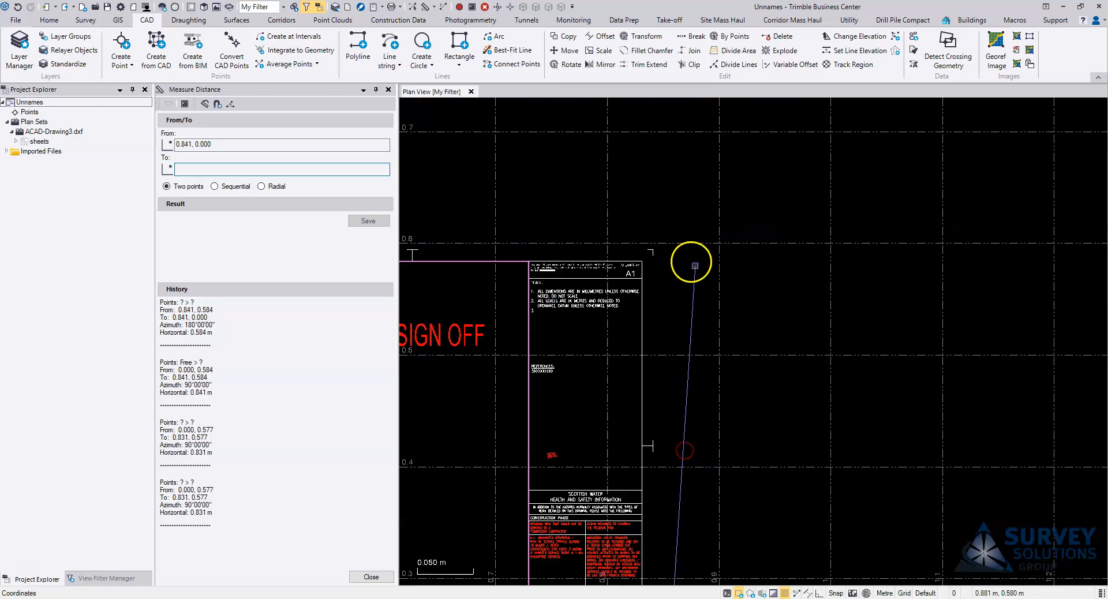
{"action": "left_click", "coordinate": [652, 248]}
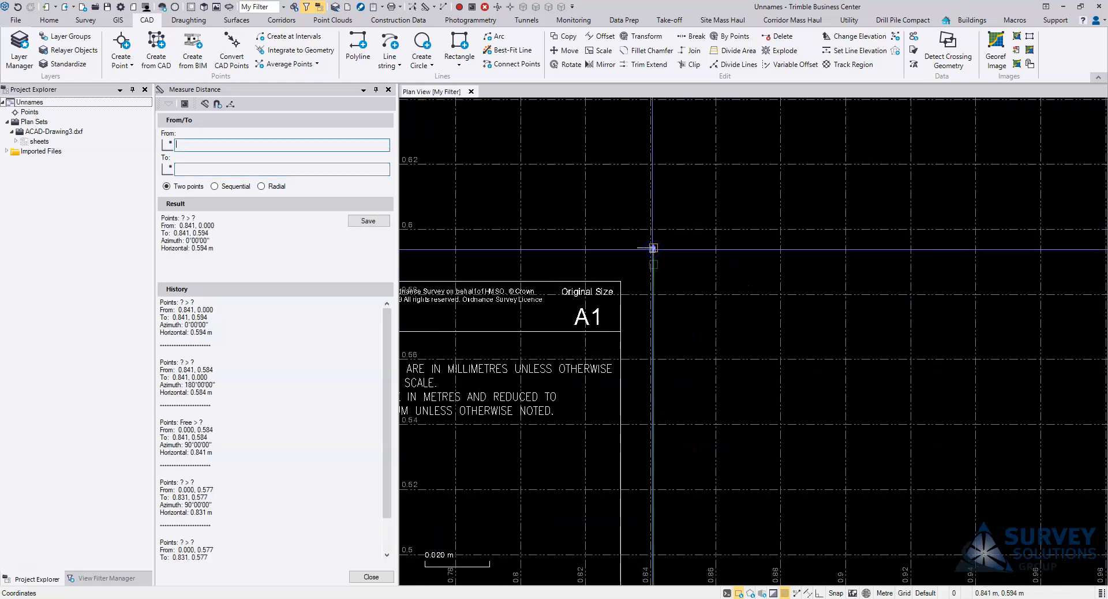
Step: Measure the distance from the sheet's upper-right corner mark to its upper-left corner mark and close Measure Distance
{"action": "left_click", "coordinate": [652, 252]}
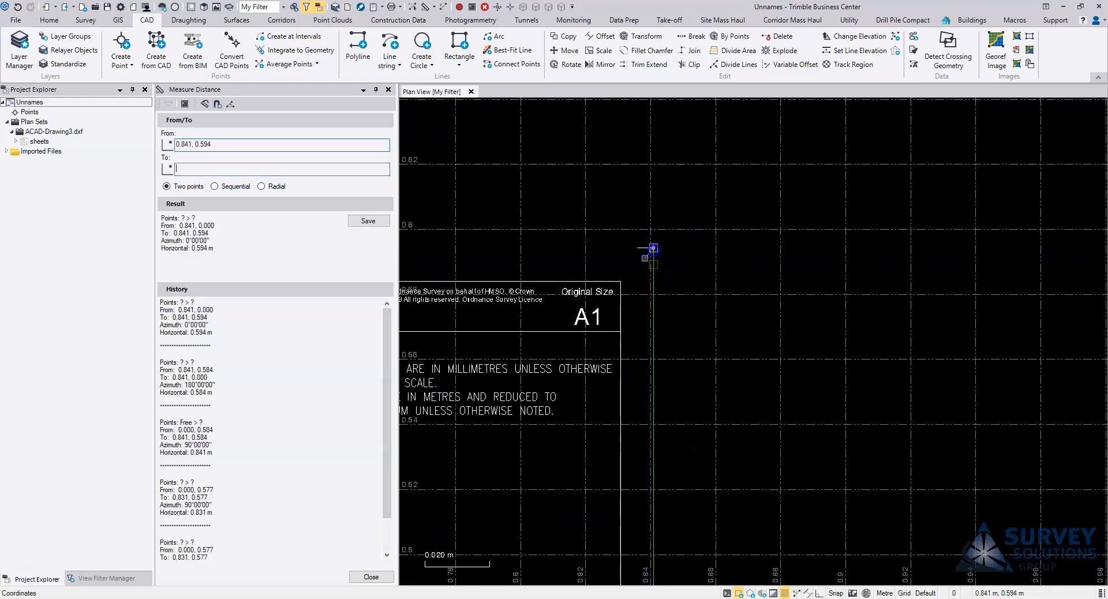
{"action": "scroll", "coordinate": [483, 338], "scroll_direction": "down", "scroll_amount": 3}
{"action": "scroll", "coordinate": [482, 339], "scroll_direction": "down", "scroll_amount": 5}
{"action": "middle_click_drag", "start_coordinate": [479, 340], "coordinate": [894, 316]}
{"action": "scroll", "coordinate": [532, 302], "scroll_direction": "up", "scroll_amount": 3}
{"action": "middle_click_drag", "start_coordinate": [468, 306], "coordinate": [795, 334]}
{"action": "scroll", "coordinate": [794, 334], "scroll_direction": "up", "scroll_amount": 5}
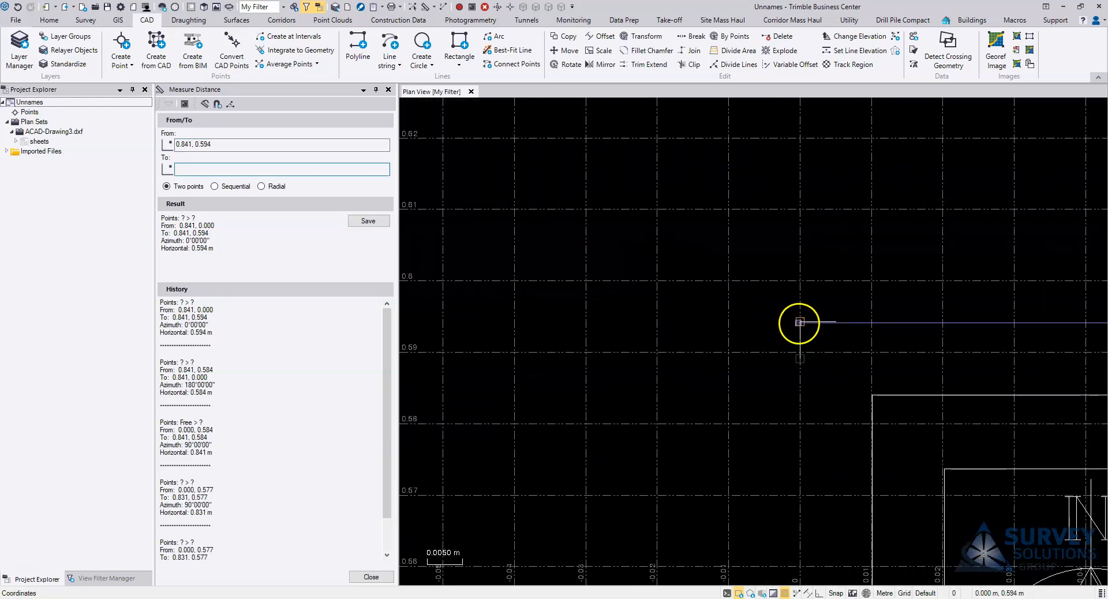
{"action": "left_click", "coordinate": [799, 322]}
{"action": "scroll", "coordinate": [693, 456], "scroll_direction": "down", "scroll_amount": 3}
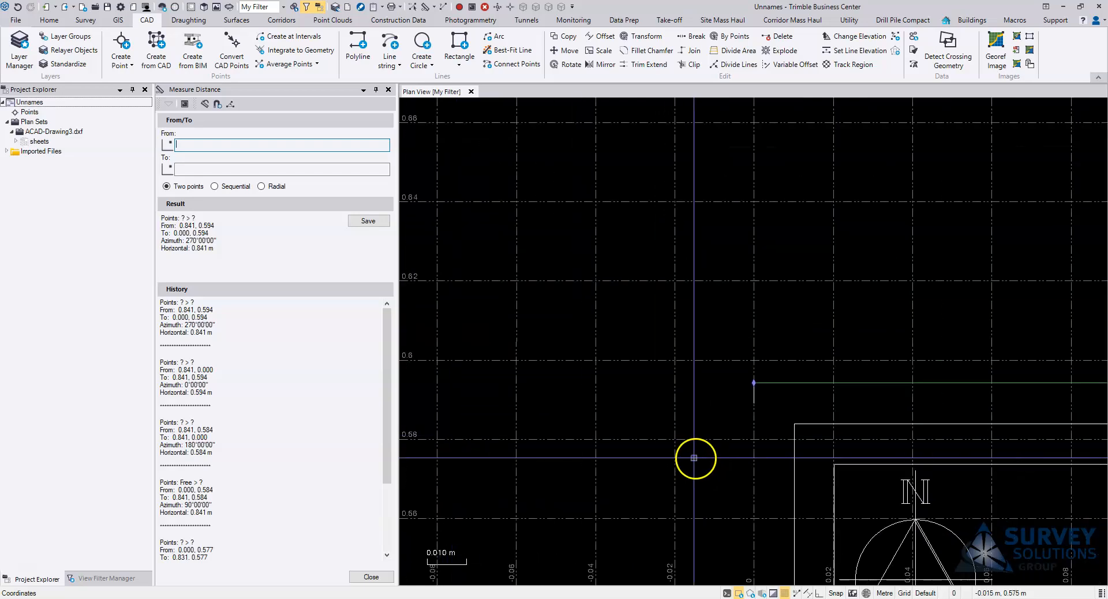
{"action": "scroll", "coordinate": [690, 460], "scroll_direction": "down", "scroll_amount": 4}
{"action": "middle_click_drag", "start_coordinate": [871, 335], "coordinate": [673, 321]}
{"action": "middle_click_drag", "start_coordinate": [779, 310], "coordinate": [705, 238]}
{"action": "scroll", "coordinate": [703, 322], "scroll_direction": "down", "scroll_amount": 3}
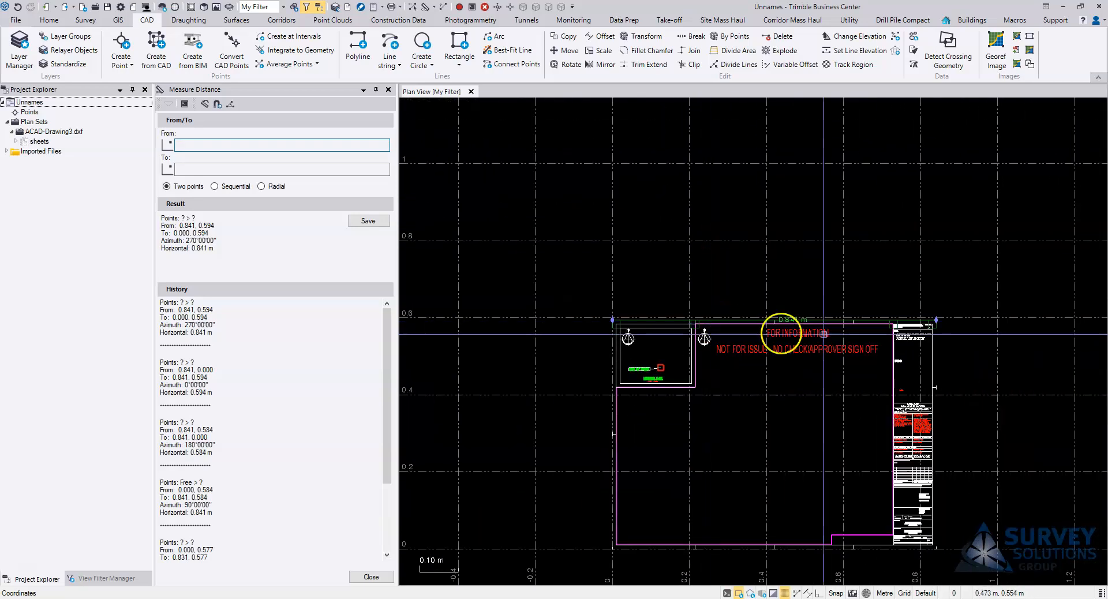
{"action": "key", "text": "Escape"}
Step: Examine the title block's notes, safety information and other text for how well they fit their boxes after scaling
{"action": "middle_click_drag", "start_coordinate": [633, 360], "coordinate": [570, 236]}
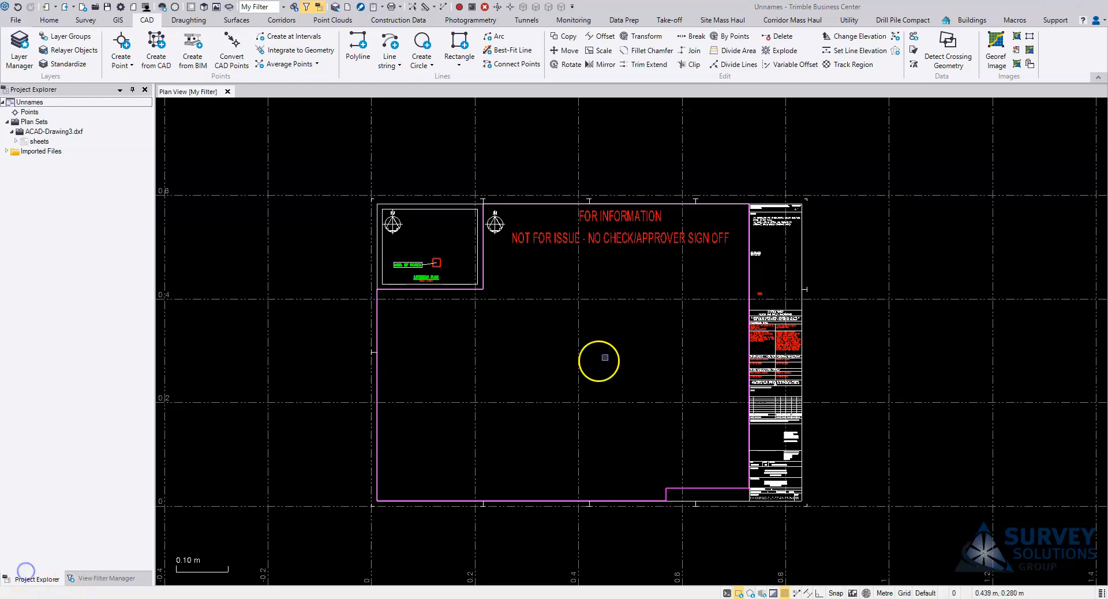
{"action": "scroll", "coordinate": [595, 347], "scroll_direction": "up", "scroll_amount": 6}
{"action": "middle_click_drag", "start_coordinate": [660, 216], "coordinate": [654, 375]}
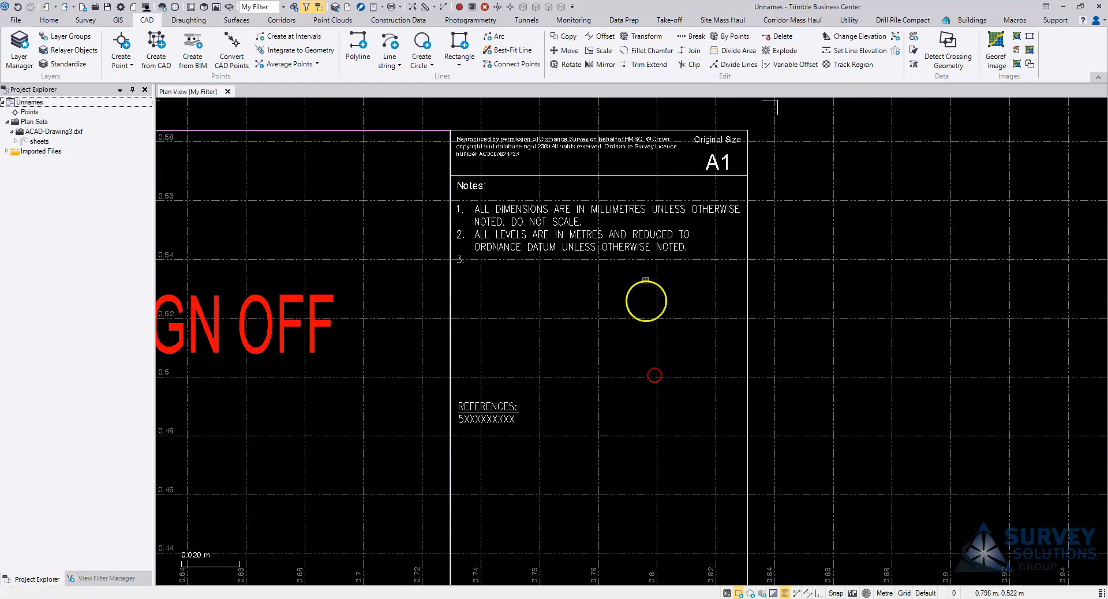
{"action": "scroll", "coordinate": [664, 202], "scroll_direction": "down", "scroll_amount": 3}
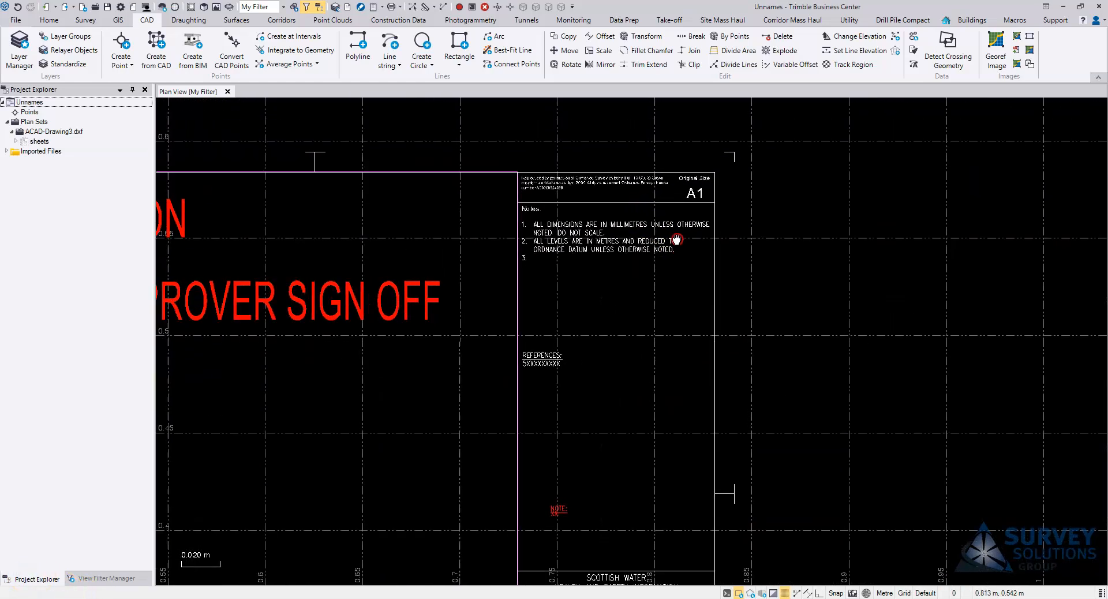
{"action": "scroll", "coordinate": [787, 294], "scroll_direction": "down", "scroll_amount": 2}
{"action": "scroll", "coordinate": [734, 370], "scroll_direction": "up", "scroll_amount": 3}
{"action": "middle_click_drag", "start_coordinate": [735, 369], "coordinate": [740, 239]}
{"action": "scroll", "coordinate": [707, 315], "scroll_direction": "down", "scroll_amount": 3}
{"action": "scroll", "coordinate": [741, 238], "scroll_direction": "up", "scroll_amount": 3}
{"action": "middle_click_drag", "start_coordinate": [778, 207], "coordinate": [724, 257]}
{"action": "scroll", "coordinate": [635, 323], "scroll_direction": "down", "scroll_amount": 2}
{"action": "middle_click_drag", "start_coordinate": [708, 398], "coordinate": [740, 198]}
{"action": "scroll", "coordinate": [682, 432], "scroll_direction": "down", "scroll_amount": 2}
{"action": "middle_click_drag", "start_coordinate": [695, 443], "coordinate": [703, 305]}
{"action": "scroll", "coordinate": [688, 377], "scroll_direction": "up", "scroll_amount": 3}
{"action": "middle_click_drag", "start_coordinate": [665, 227], "coordinate": [668, 488]}
{"action": "scroll", "coordinate": [712, 426], "scroll_direction": "down", "scroll_amount": 4}
{"action": "scroll", "coordinate": [751, 275], "scroll_direction": "up", "scroll_amount": 4}
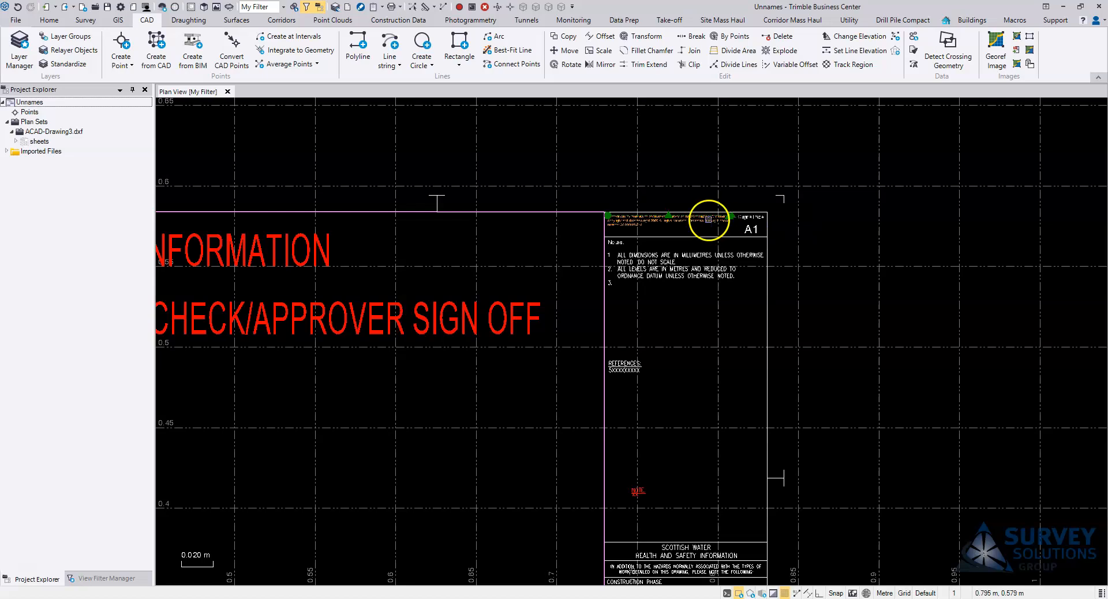
Step: Open the properties of the red mitigation multiline text in the Construction Phase table
{"action": "middle_click_drag", "start_coordinate": [837, 439], "coordinate": [787, 249]}
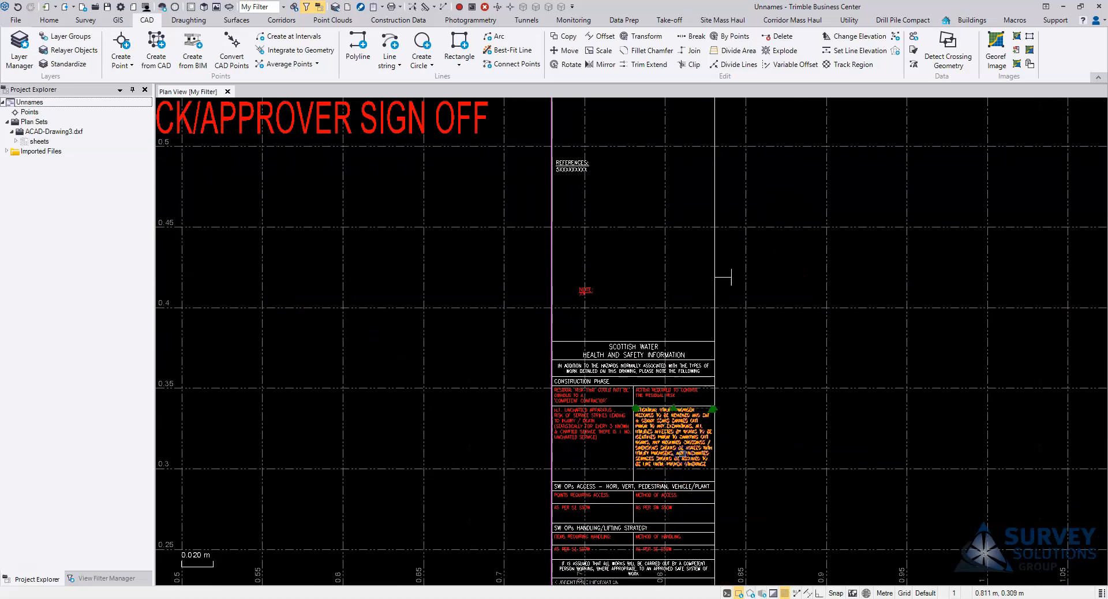
{"action": "right_click", "coordinate": [682, 454]}
{"action": "left_click", "coordinate": [730, 563]}
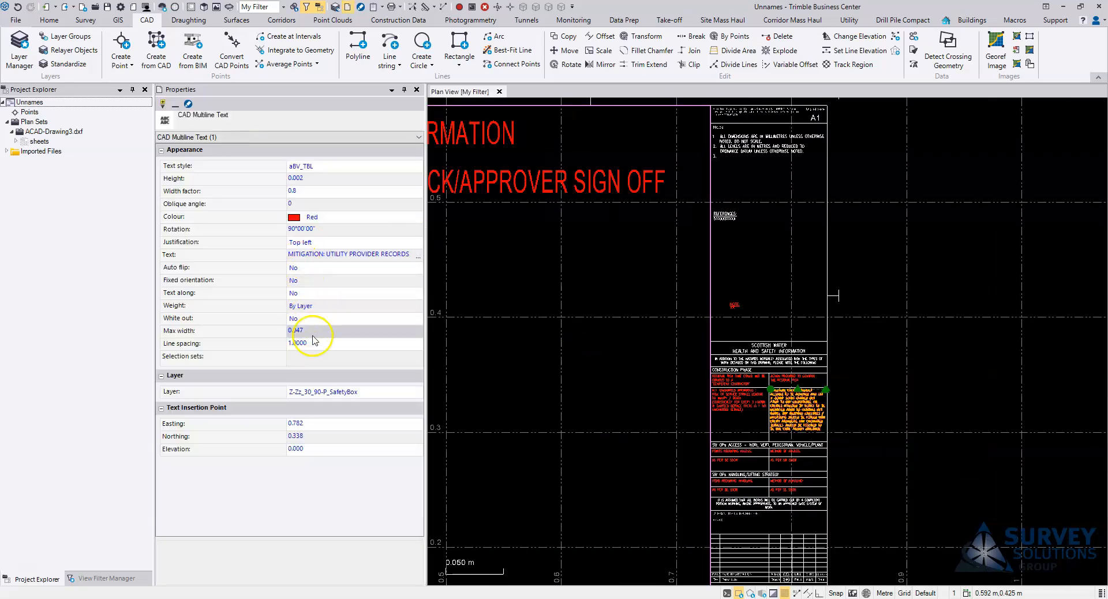
Step: Try a max width of 0.135 for the mitigation text, picked from its cell's corner to a point outside the sheet, then undo it
{"action": "left_click", "coordinate": [326, 333]}
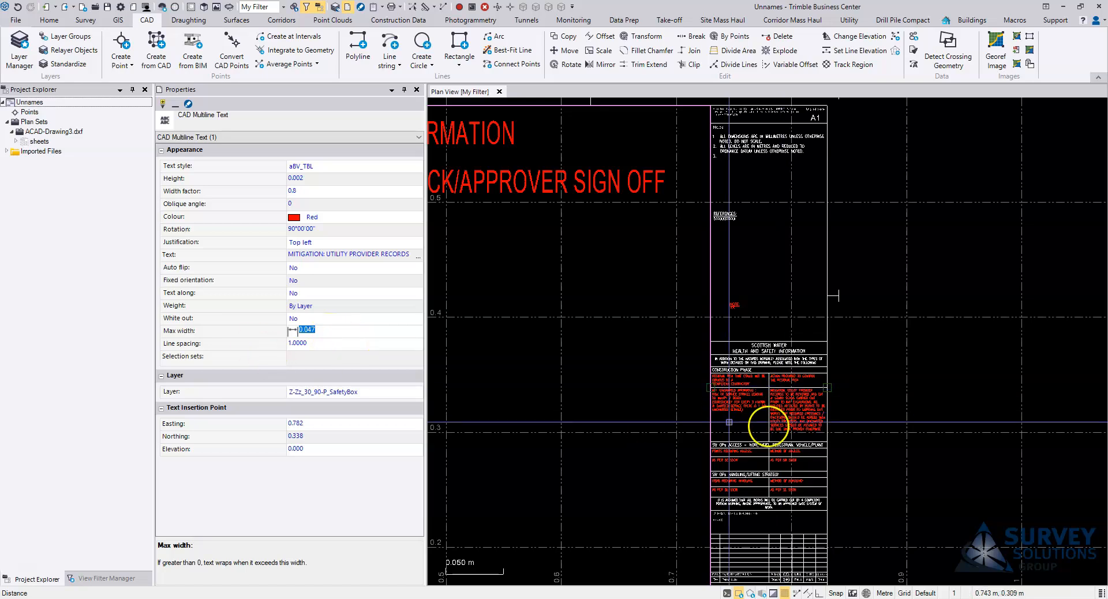
{"action": "scroll", "coordinate": [769, 430], "scroll_direction": "up", "scroll_amount": 3}
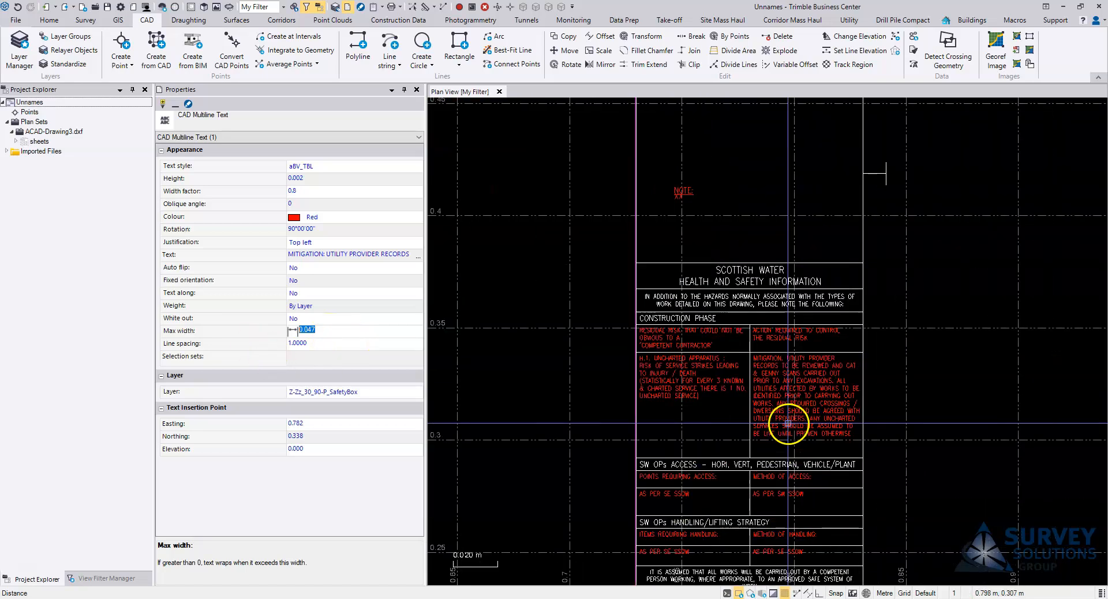
{"action": "left_click", "coordinate": [751, 355]}
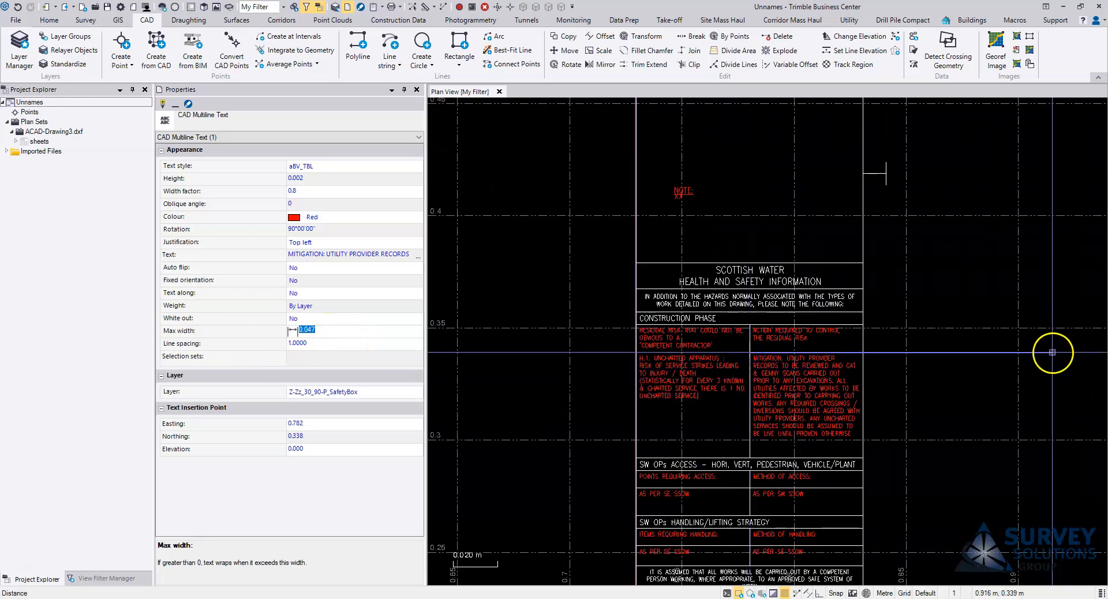
{"action": "left_click", "coordinate": [1054, 351]}
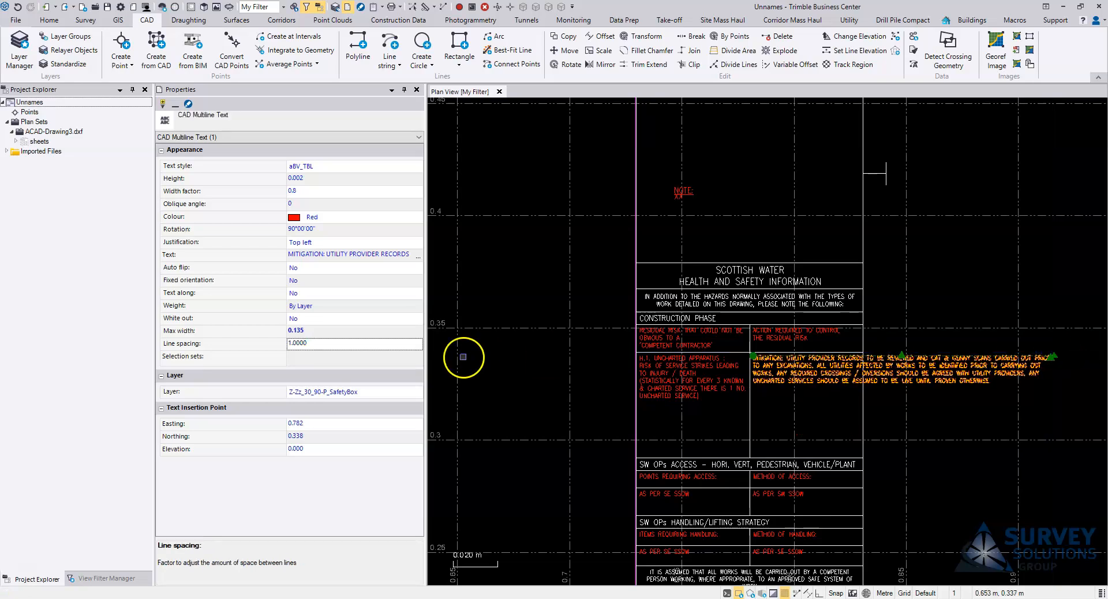
{"action": "left_click", "coordinate": [19, 8]}
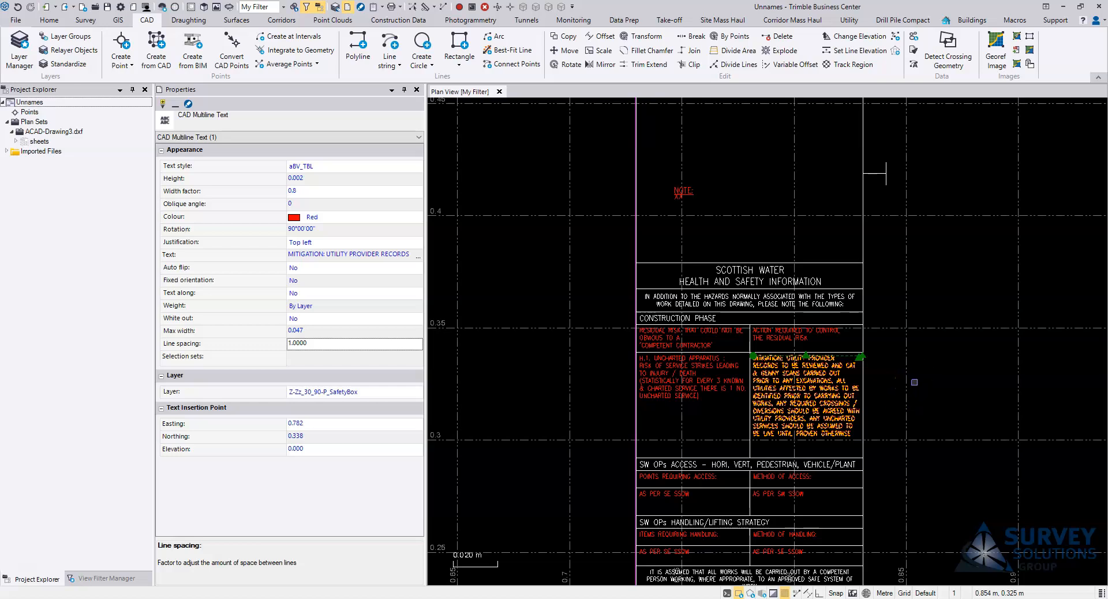
Step: Set the mitigation text's max width to the full width of its table cell, 0.050, by picking the cell's two upper corners
{"action": "left_click", "coordinate": [307, 332]}
{"action": "scroll", "coordinate": [863, 372], "scroll_direction": "up", "scroll_amount": 3}
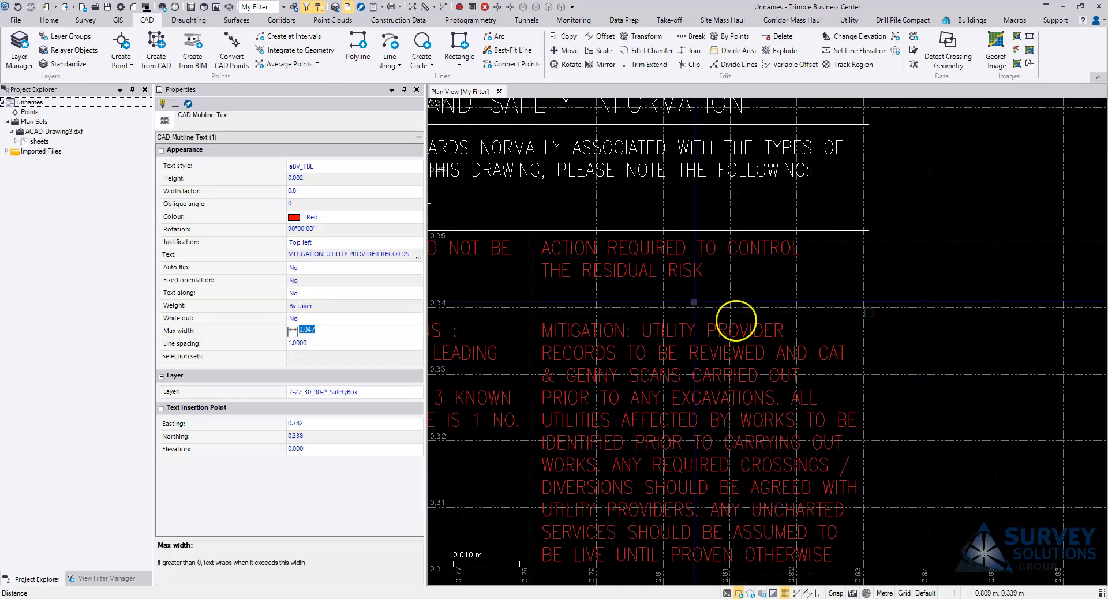
{"action": "left_click_drag", "start_coordinate": [531, 313], "coordinate": [869, 313]}
Step: Set the mitigation text's max width to 0.047
{"action": "left_click", "coordinate": [350, 333]}
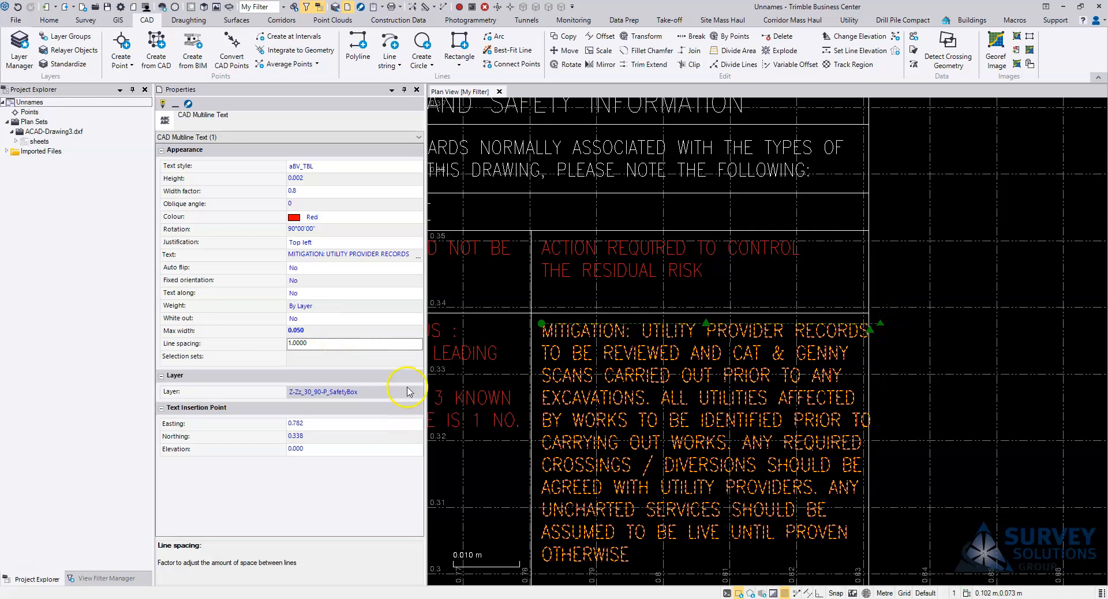
{"action": "left_click", "coordinate": [311, 333]}
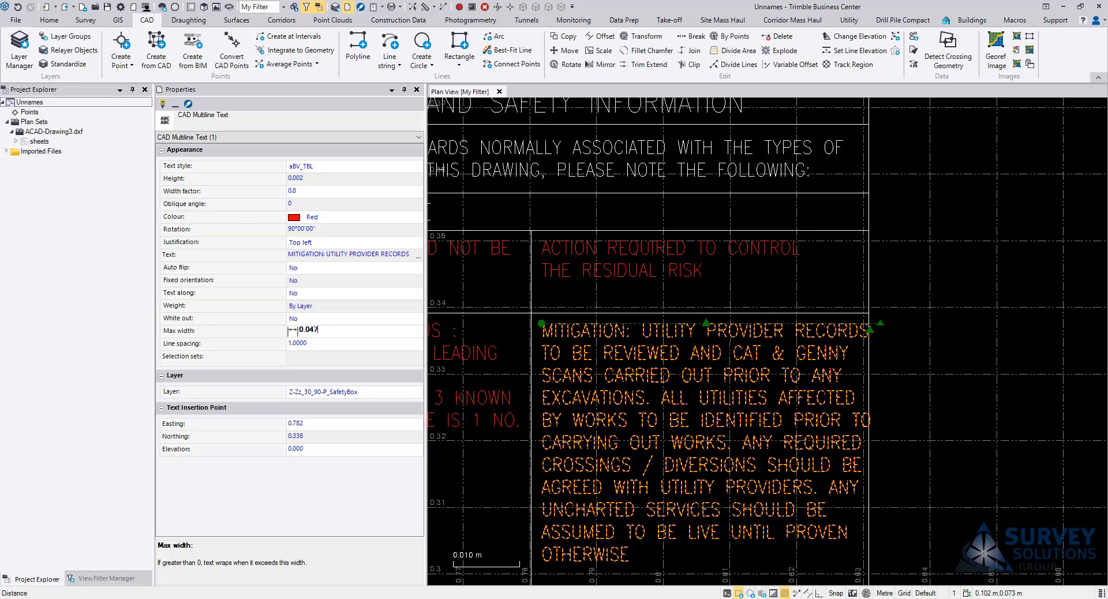
{"action": "key", "text": "Return"}
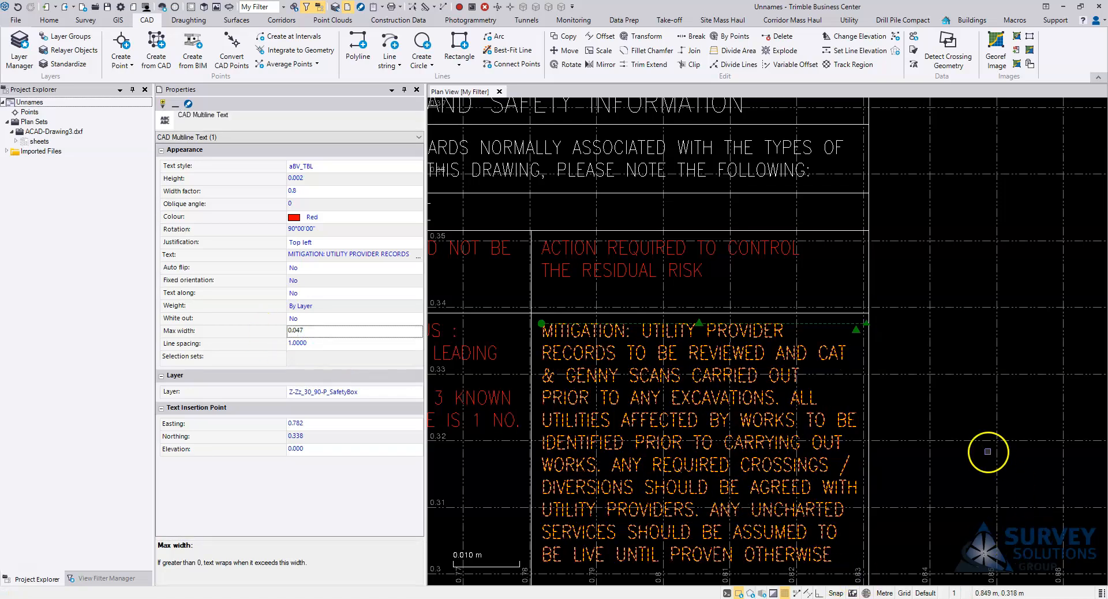
Step: Deselect the mitigation text, close its properties and check the title block from the safety tables down to the drawing number
{"action": "left_click", "coordinate": [988, 452]}
{"action": "scroll", "coordinate": [984, 447], "scroll_direction": "down", "scroll_amount": 3}
{"action": "scroll", "coordinate": [937, 423], "scroll_direction": "down", "scroll_amount": 3}
{"action": "middle_click_drag", "start_coordinate": [949, 437], "coordinate": [886, 309]}
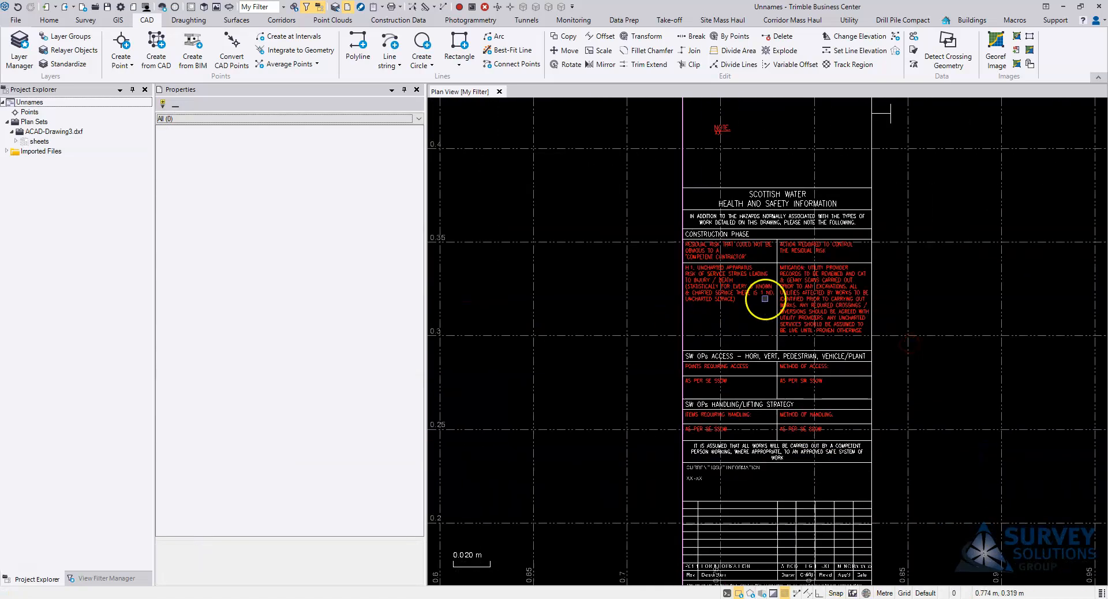
{"action": "scroll", "coordinate": [766, 299], "scroll_direction": "up", "scroll_amount": 3}
{"action": "scroll", "coordinate": [773, 204], "scroll_direction": "down", "scroll_amount": 2}
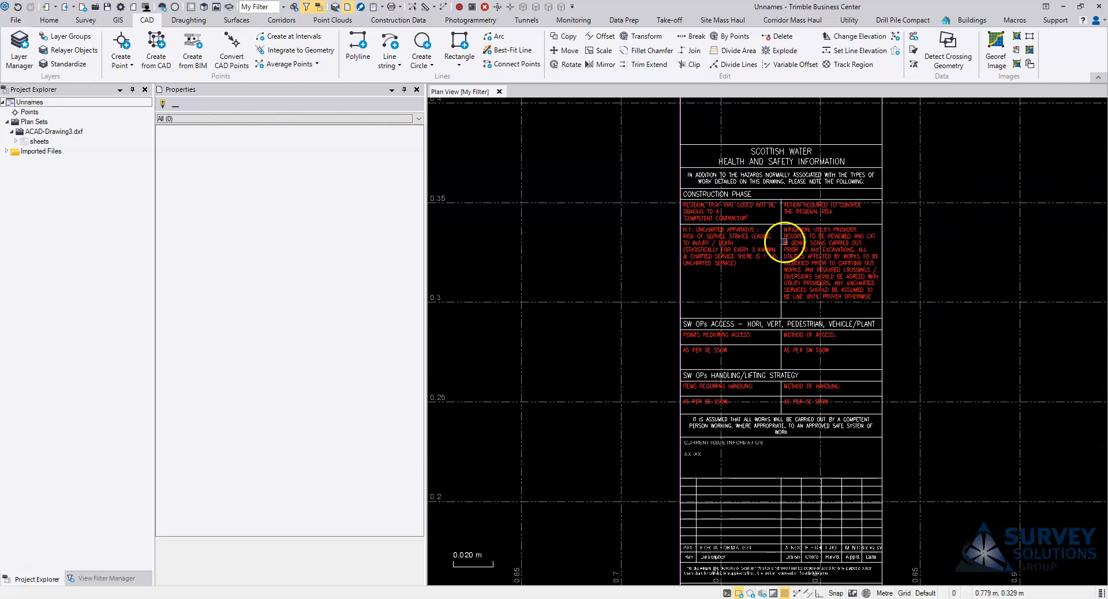
{"action": "scroll", "coordinate": [869, 302], "scroll_direction": "down", "scroll_amount": 4}
{"action": "middle_click_drag", "start_coordinate": [918, 434], "coordinate": [858, 284]}
{"action": "scroll", "coordinate": [898, 394], "scroll_direction": "up", "scroll_amount": 2}
{"action": "scroll", "coordinate": [895, 378], "scroll_direction": "up", "scroll_amount": 3}
{"action": "scroll", "coordinate": [856, 324], "scroll_direction": "down", "scroll_amount": 5}
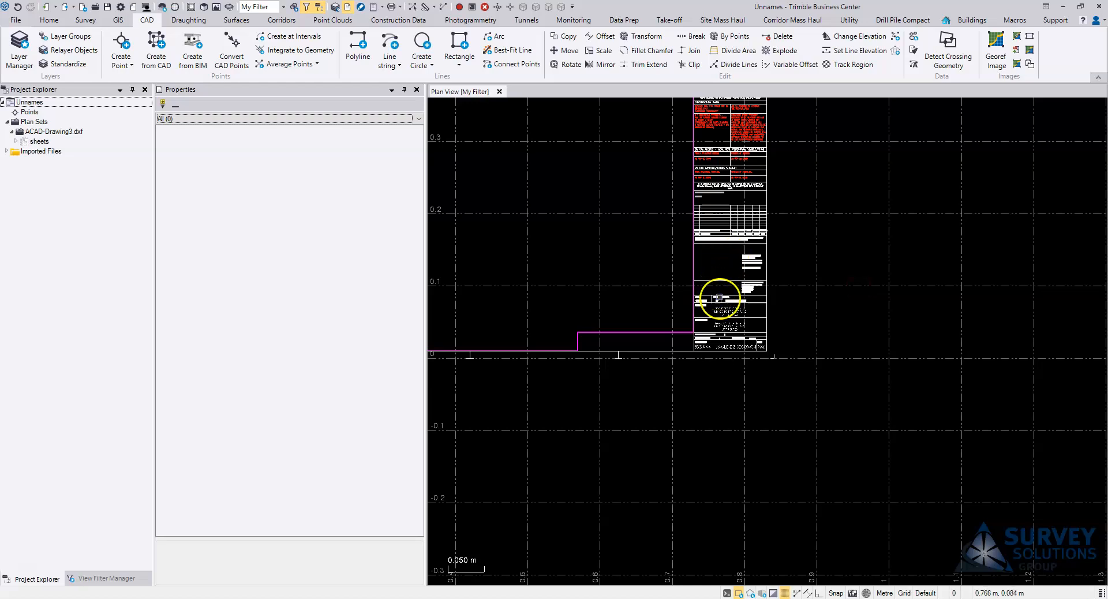
{"action": "scroll", "coordinate": [700, 287], "scroll_direction": "up", "scroll_amount": 1}
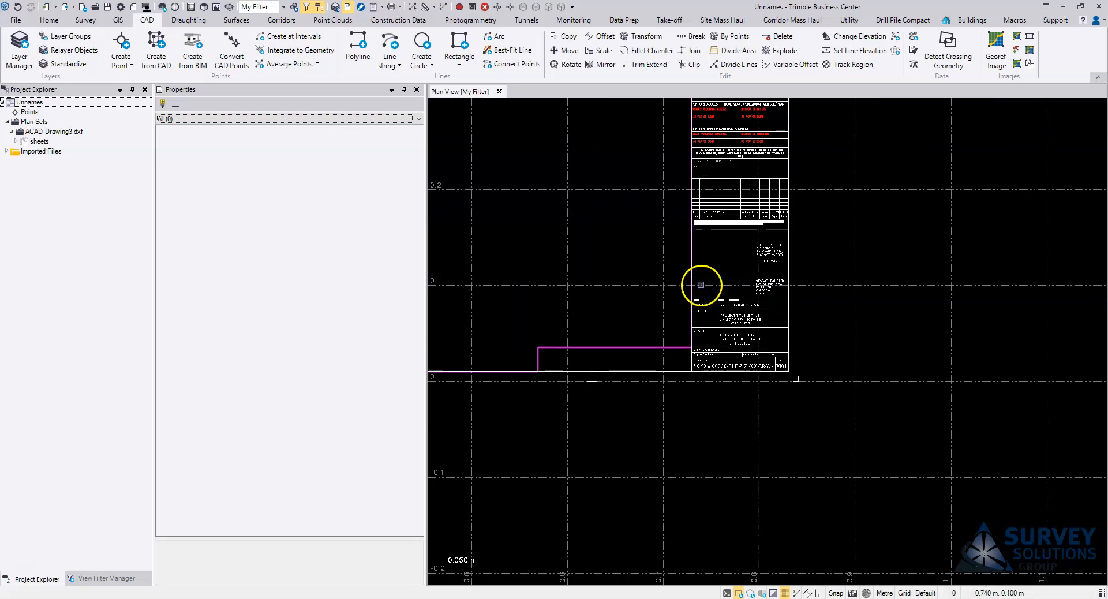
{"action": "middle_click_drag", "start_coordinate": [741, 278], "coordinate": [765, 309]}
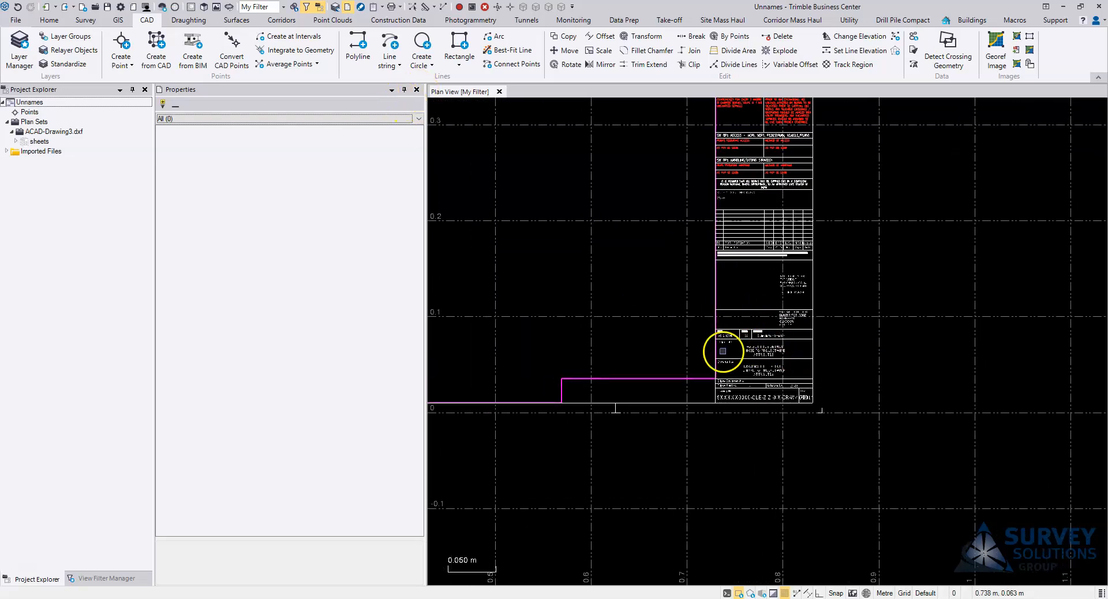
{"action": "left_click", "coordinate": [416, 91]}
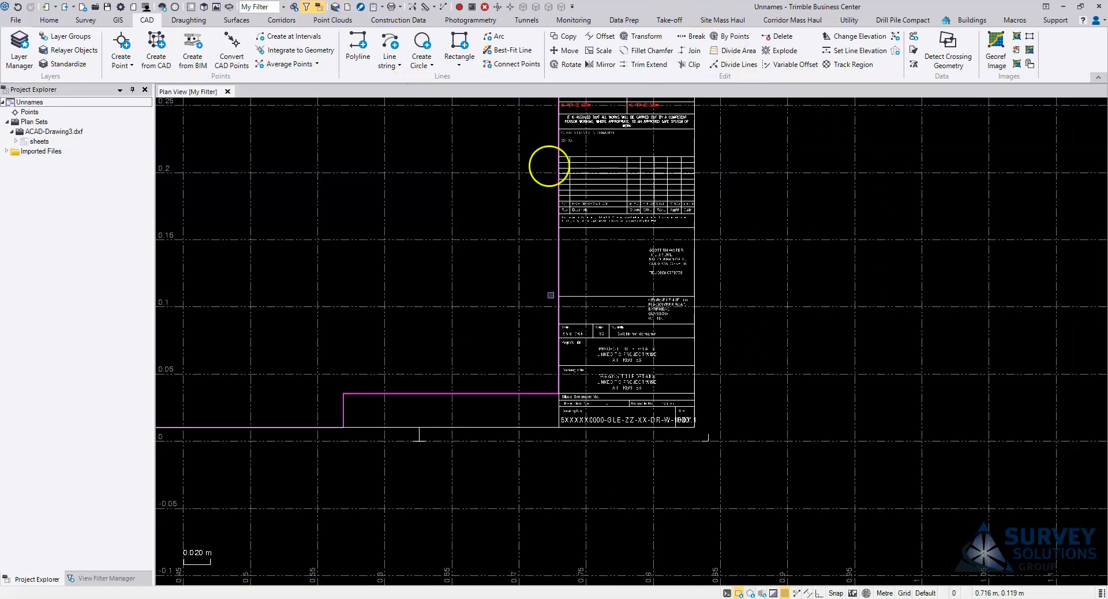
{"action": "middle_click_drag", "start_coordinate": [638, 290], "coordinate": [688, 319]}
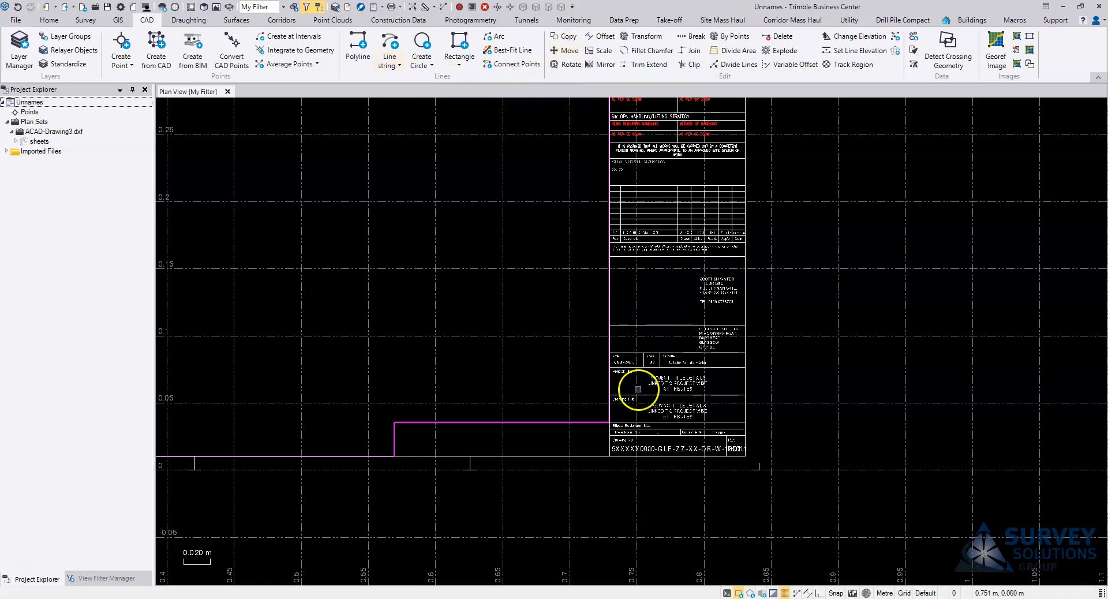
Step: Open a new sheet view of GL-SW A1 SR21 from the sheets of the ACAD-Drawing3.dxf plan set
{"action": "left_click", "coordinate": [33, 142]}
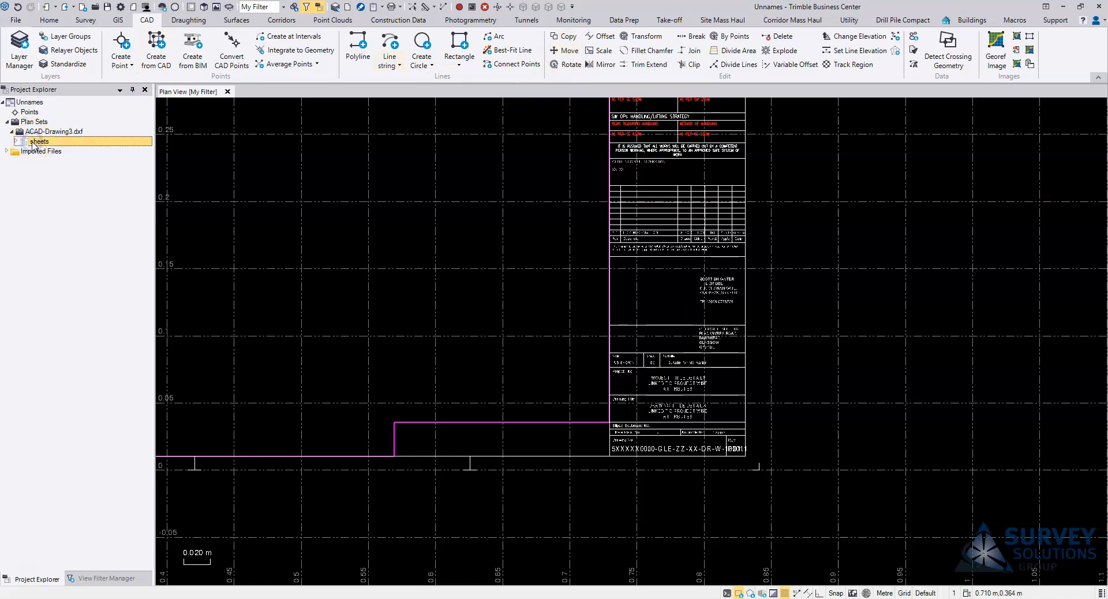
{"action": "scroll", "coordinate": [643, 396], "scroll_direction": "down", "scroll_amount": 2}
{"action": "scroll", "coordinate": [957, 378], "scroll_direction": "down", "scroll_amount": 3}
{"action": "scroll", "coordinate": [666, 335], "scroll_direction": "down", "scroll_amount": 2}
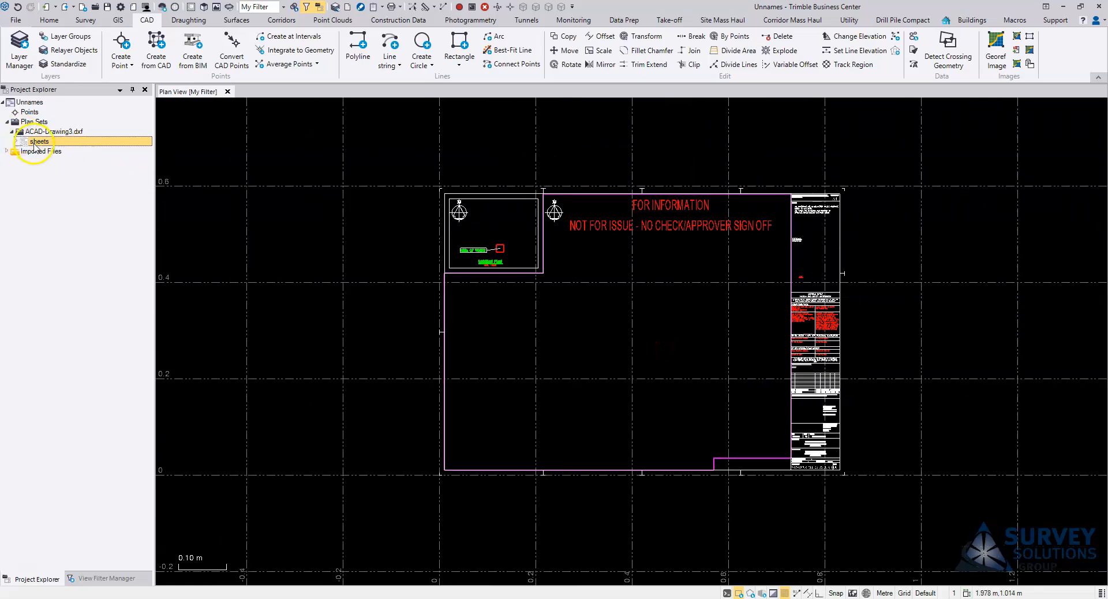
{"action": "left_click", "coordinate": [16, 141]}
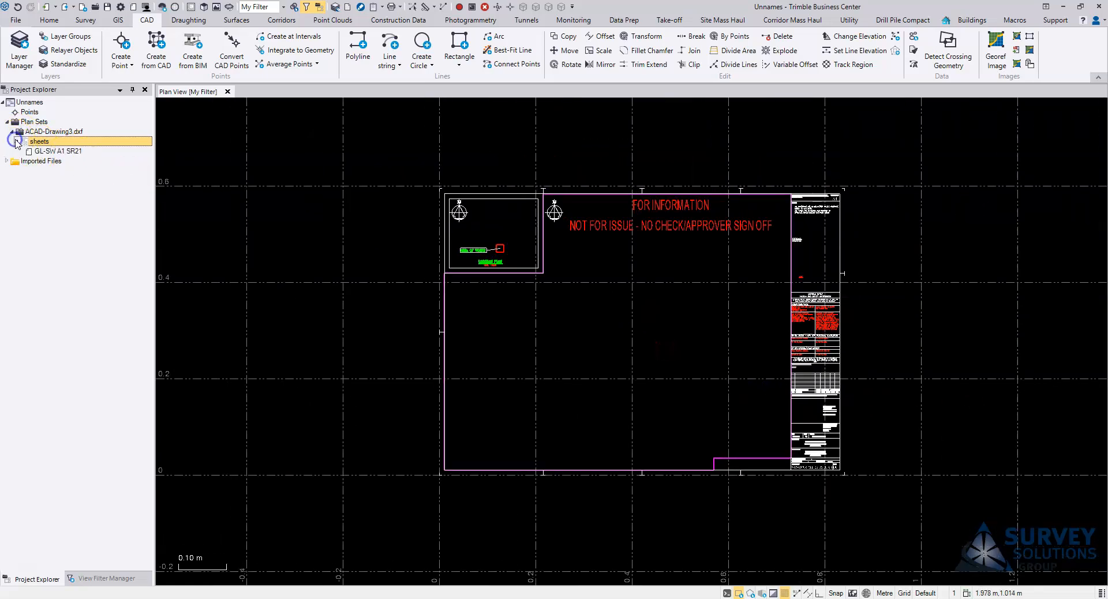
{"action": "right_click", "coordinate": [56, 153]}
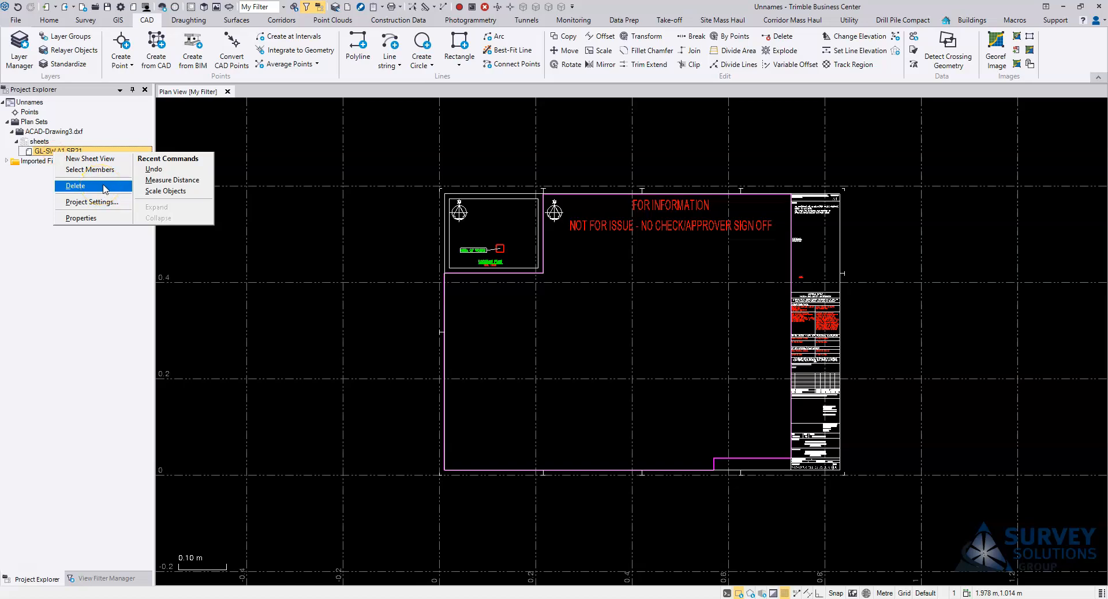
{"action": "left_click", "coordinate": [103, 158]}
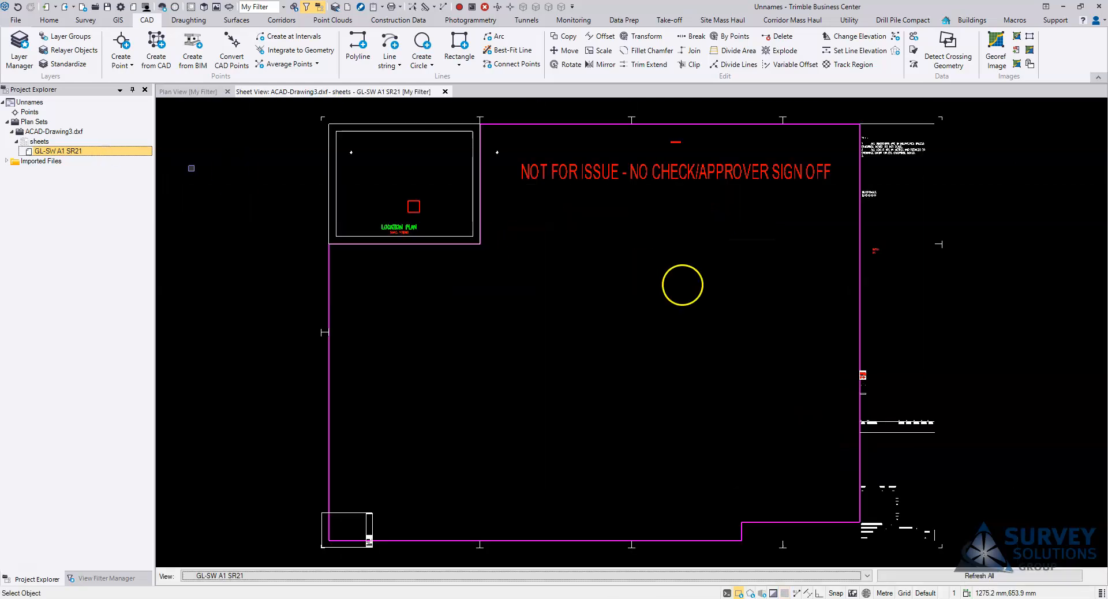
Step: Delete all existing objects from the GL-SW A1 SR21 sheet view
{"action": "scroll", "coordinate": [650, 346], "scroll_direction": "down", "scroll_amount": 3}
{"action": "left_click", "coordinate": [487, 263]}
{"action": "left_click_drag", "start_coordinate": [595, 356], "coordinate": [863, 537]}
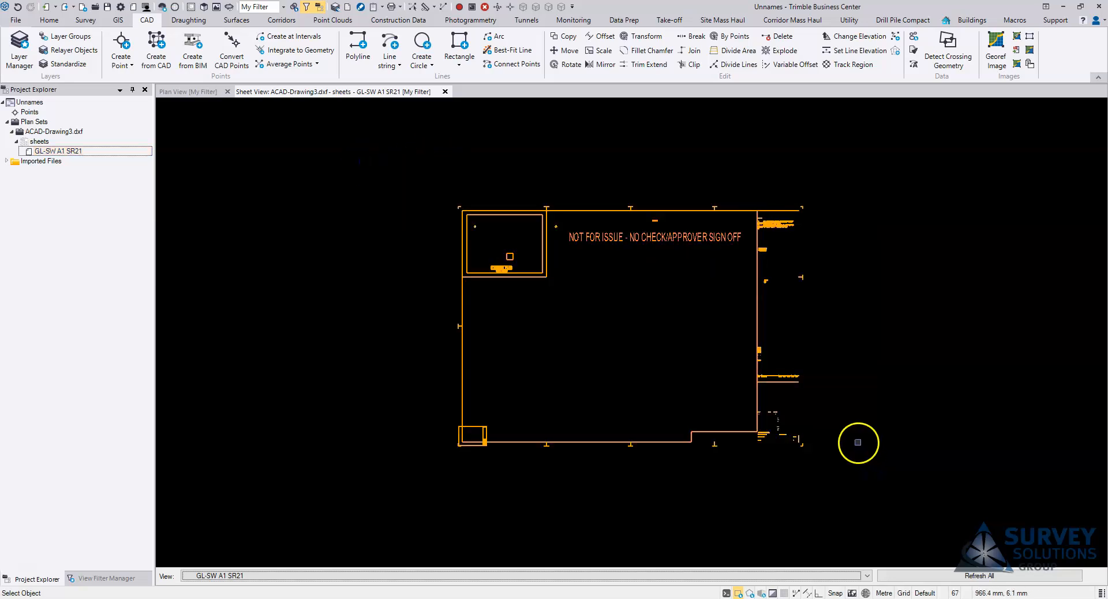
{"action": "key", "text": "Delete"}
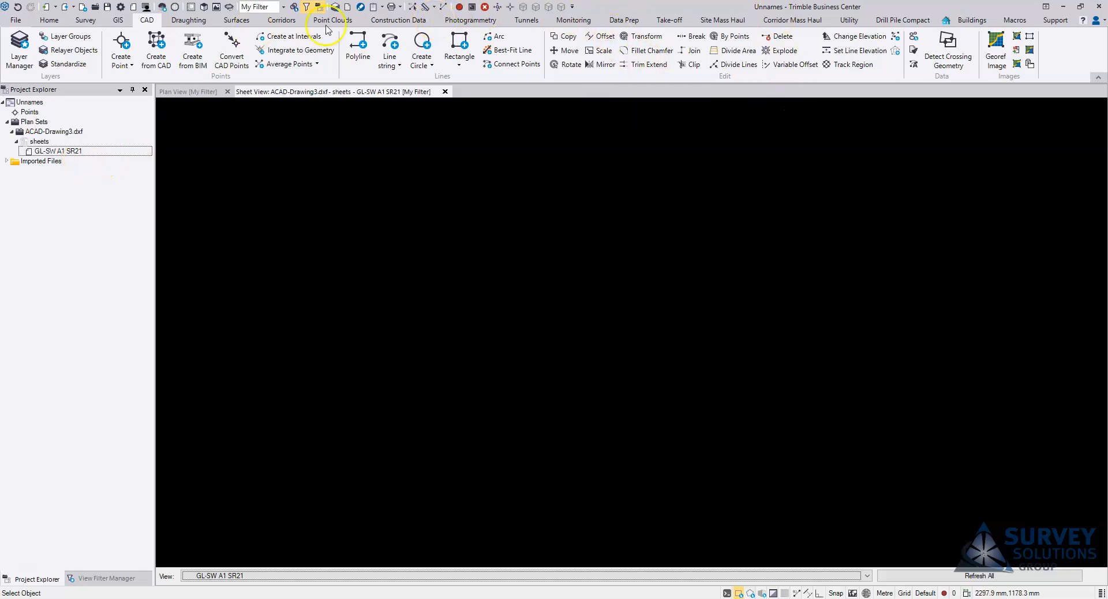
Step: Copy the entire A1 frame, title block and text from the plan view to sheet GL-SW A1 SR21
{"action": "left_click", "coordinate": [199, 22]}
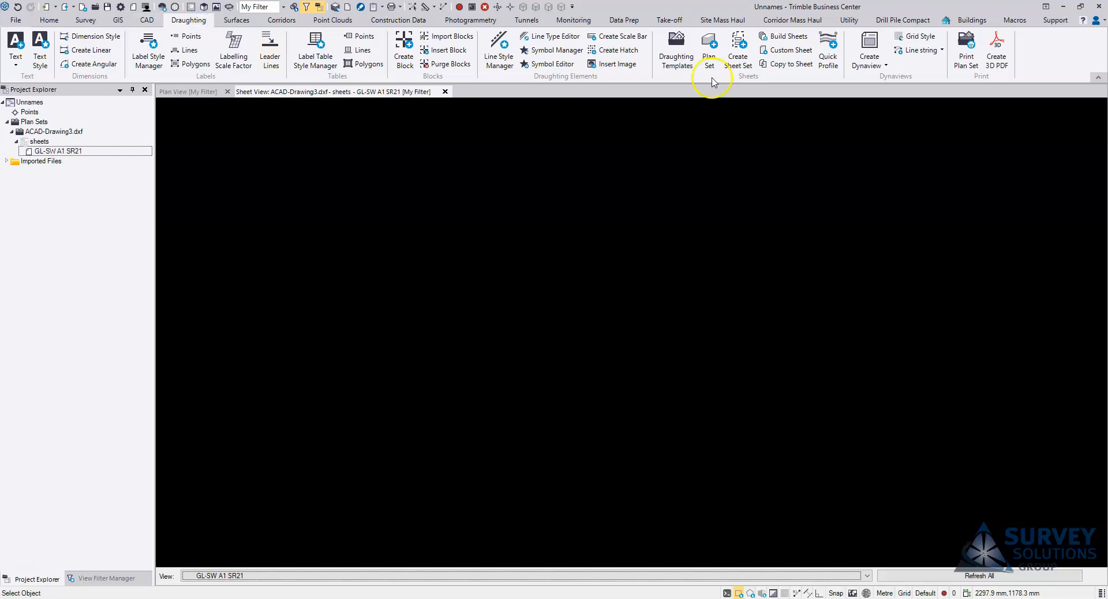
{"action": "left_click", "coordinate": [786, 64]}
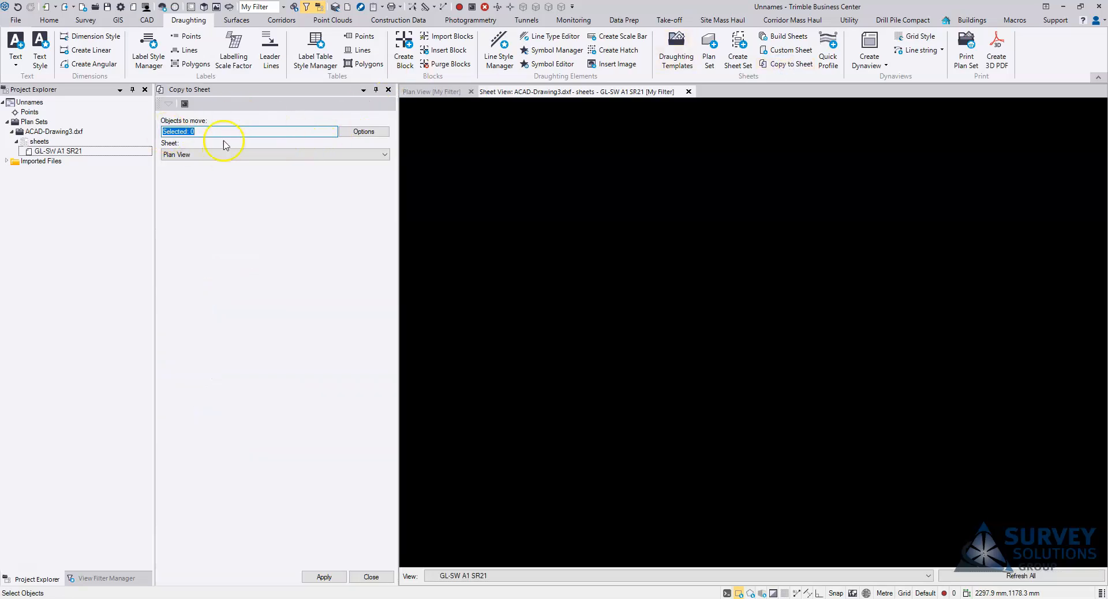
{"action": "left_click", "coordinate": [431, 93]}
{"action": "mouse_move", "coordinate": [569, 198]}
{"action": "left_mouse_down"}
{"action": "mouse_move", "coordinate": [990, 470]}
{"action": "mouse_move", "coordinate": [975, 452]}
{"action": "left_mouse_up"}
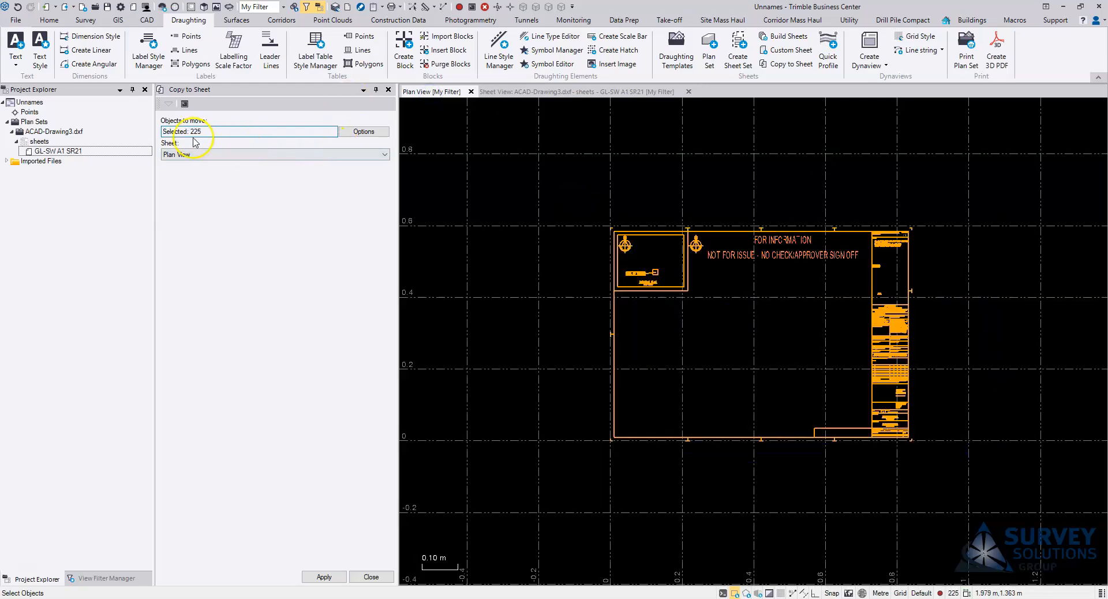
{"action": "left_click", "coordinate": [198, 155]}
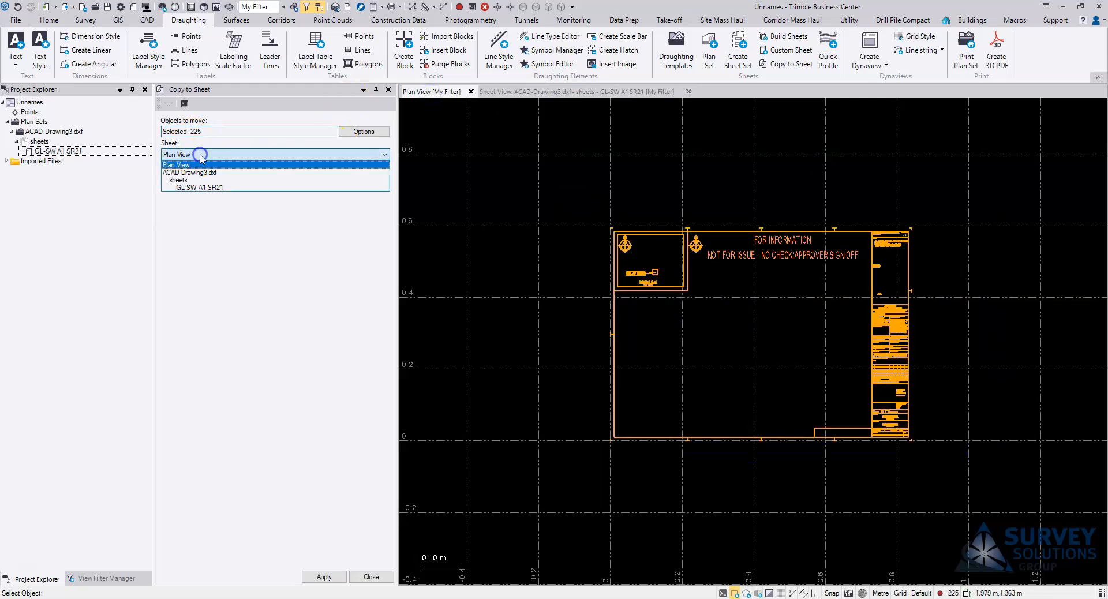
{"action": "left_click", "coordinate": [207, 188]}
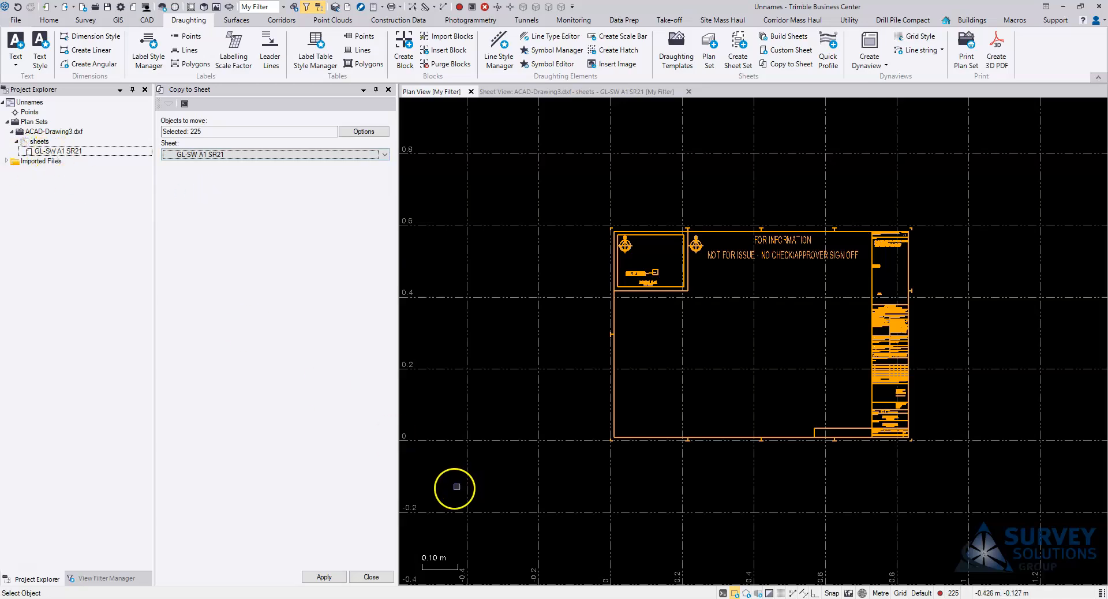
{"action": "left_click", "coordinate": [325, 577]}
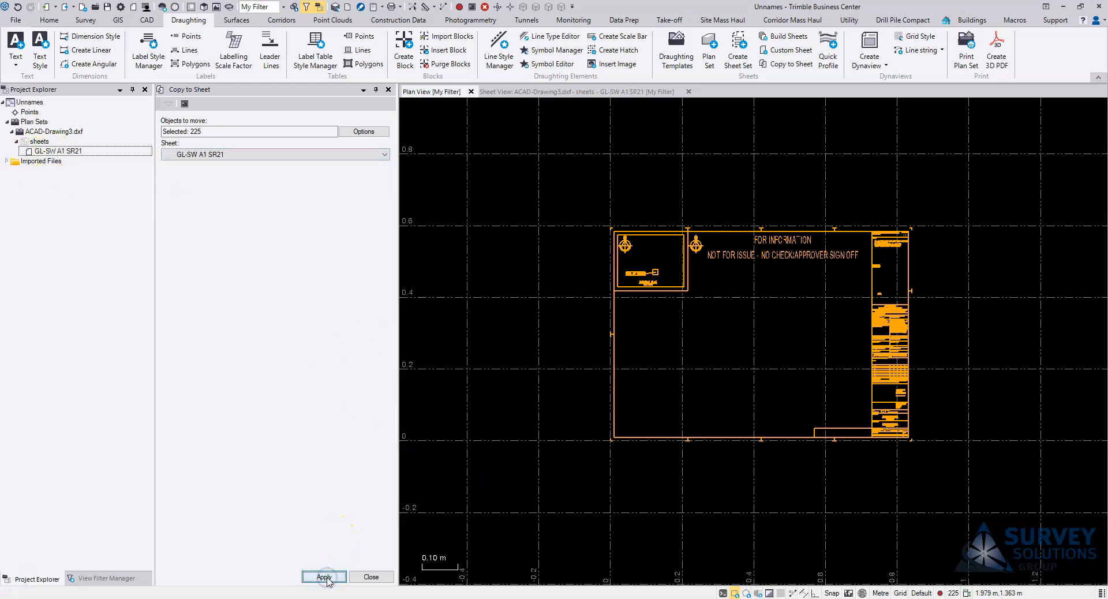
Step: Close the GL-SW A1 SR21 sheet view and reopen it as a new sheet view
{"action": "left_click", "coordinate": [688, 92]}
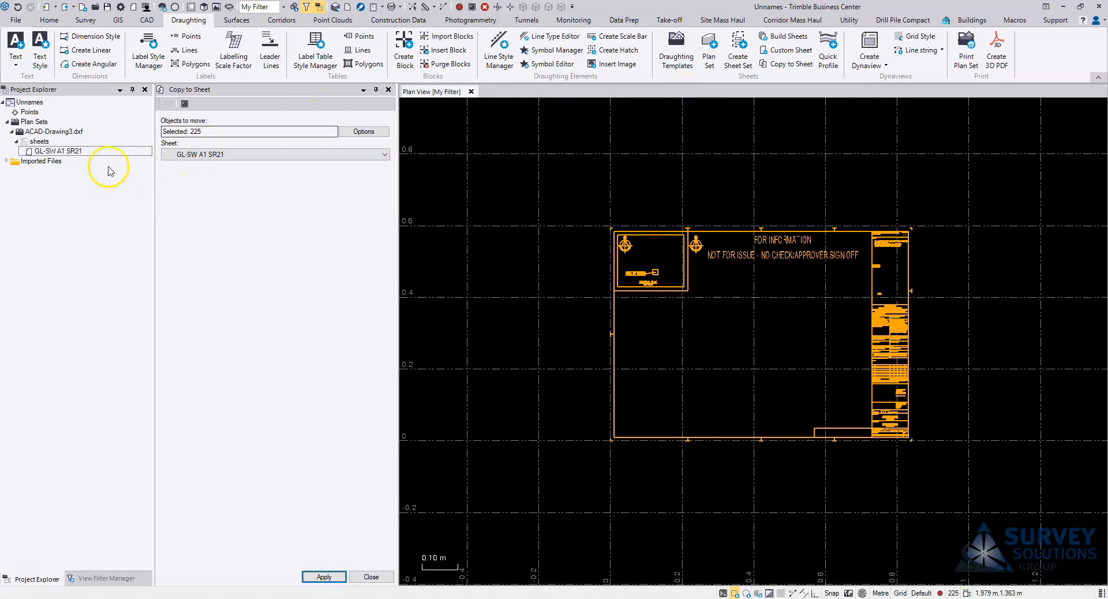
{"action": "left_click", "coordinate": [50, 154]}
{"action": "right_click", "coordinate": [51, 153]}
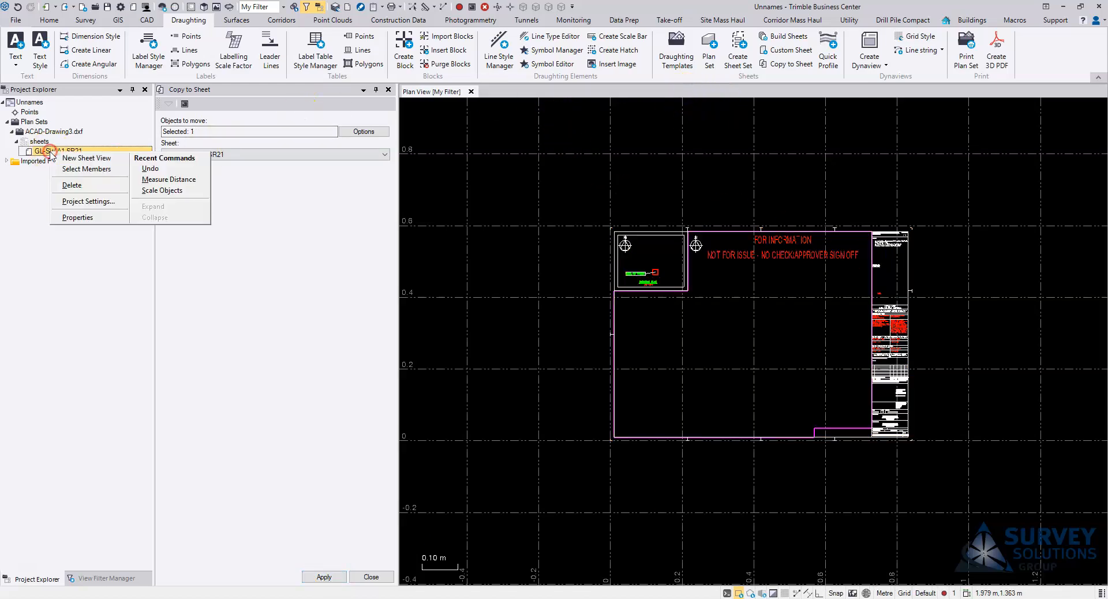
{"action": "left_click", "coordinate": [89, 158]}
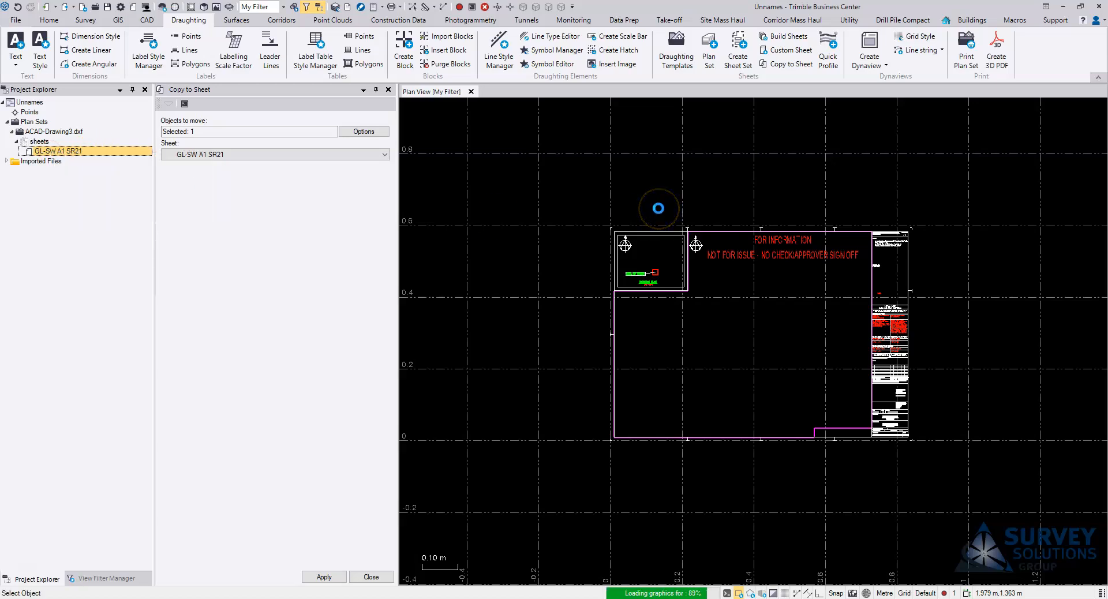
Step: Examine the copied frame, location plan and title block in the GL-SW A1 SR21 sheet view
{"action": "middle_click_drag", "start_coordinate": [972, 375], "coordinate": [921, 367]}
{"action": "scroll", "coordinate": [881, 376], "scroll_direction": "down", "scroll_amount": 2}
{"action": "middle_click_drag", "start_coordinate": [807, 380], "coordinate": [856, 377]}
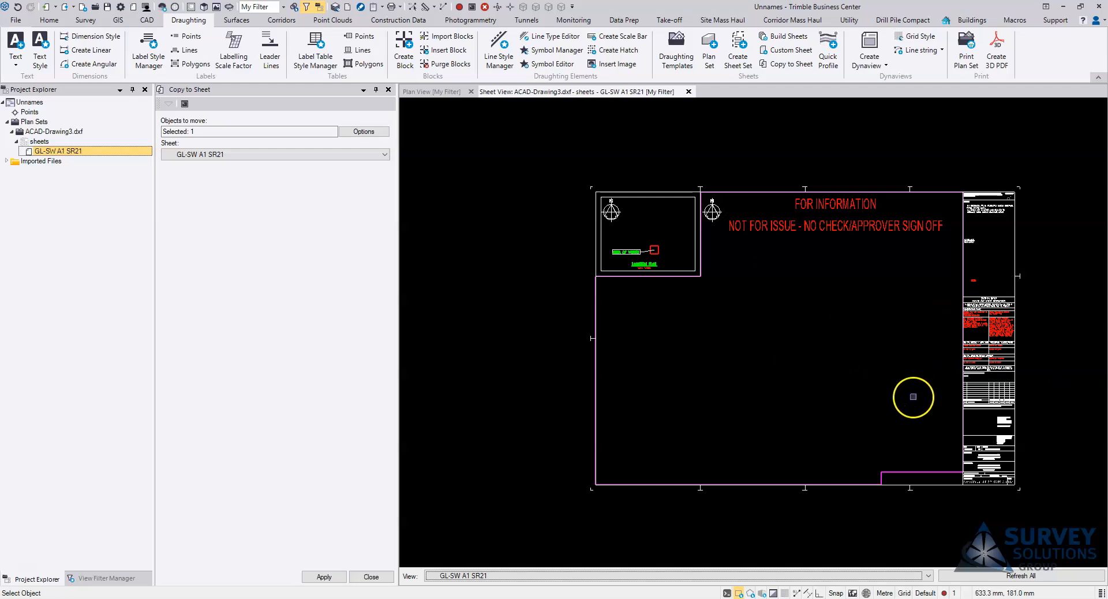
{"action": "scroll", "coordinate": [914, 397], "scroll_direction": "up", "scroll_amount": 2}
{"action": "middle_click_drag", "start_coordinate": [973, 378], "coordinate": [865, 377]}
{"action": "scroll", "coordinate": [990, 310], "scroll_direction": "up", "scroll_amount": 3}
{"action": "scroll", "coordinate": [989, 309], "scroll_direction": "down", "scroll_amount": 4}
{"action": "middle_click_drag", "start_coordinate": [696, 354], "coordinate": [761, 367]}
{"action": "scroll", "coordinate": [759, 373], "scroll_direction": "down", "scroll_amount": 3}
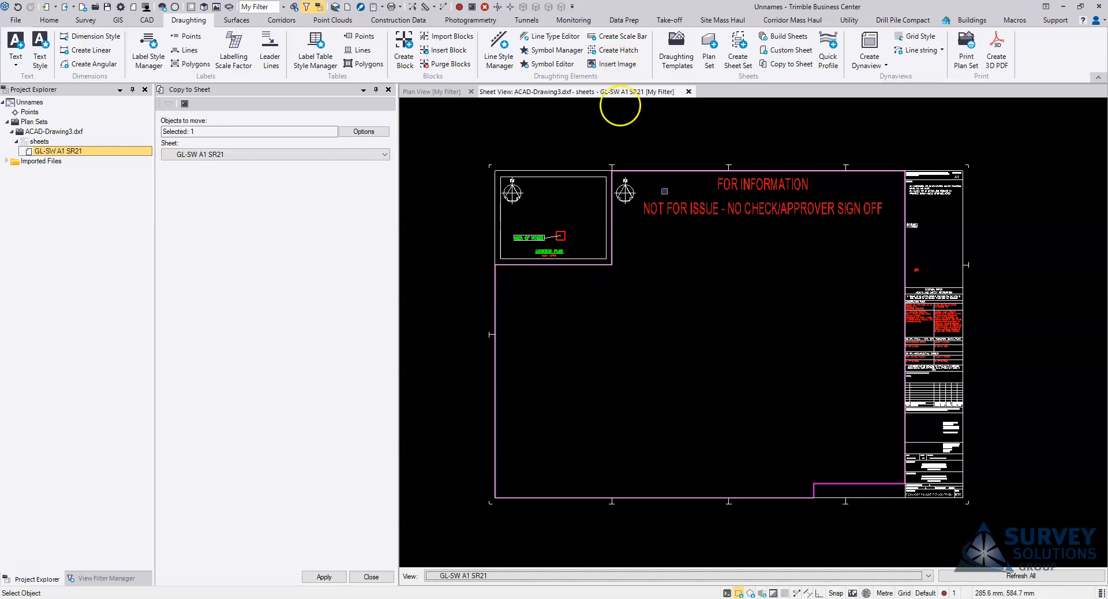
{"action": "scroll", "coordinate": [780, 343], "scroll_direction": "up", "scroll_amount": 1}
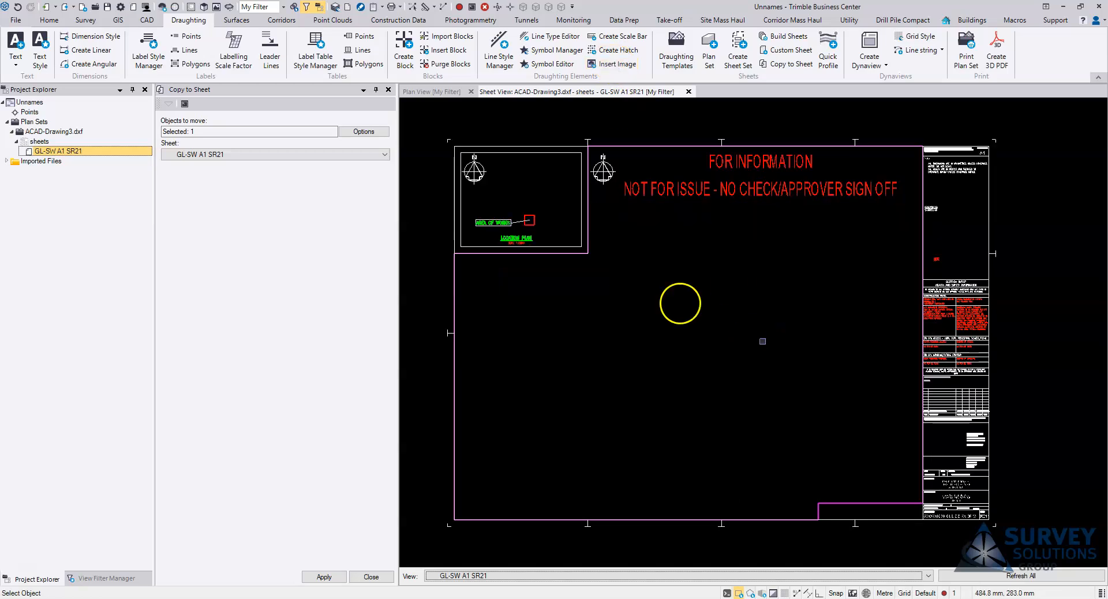
Step: Close Copy to Sheet and set up an Insert Image command with layer ZA0021A3Z_TitleText and scale 1.00
{"action": "left_click", "coordinate": [388, 90]}
{"action": "left_click", "coordinate": [612, 65]}
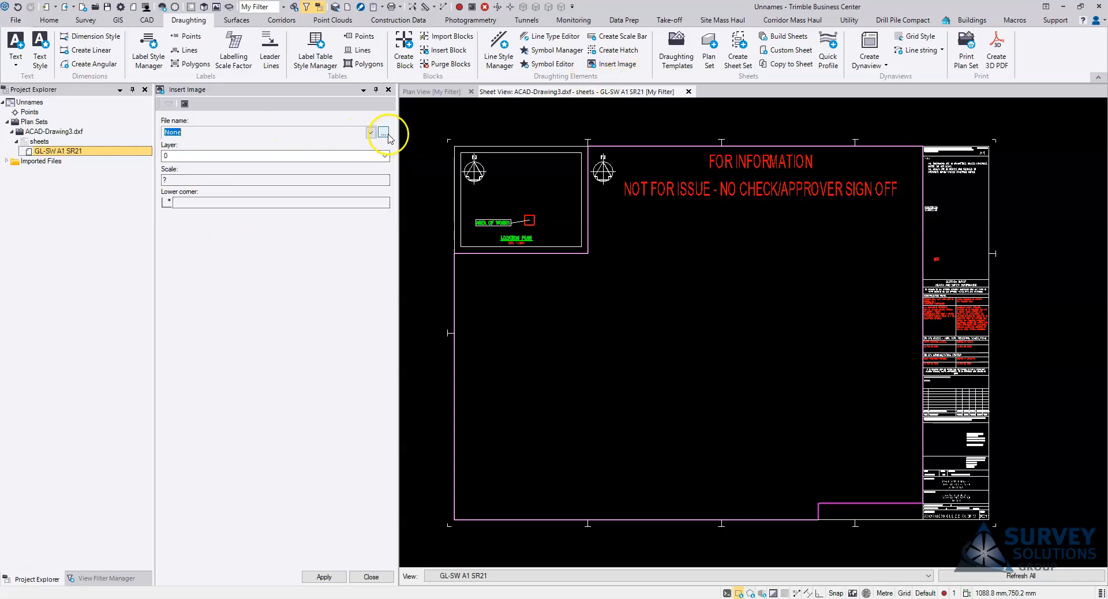
{"action": "left_click", "coordinate": [384, 156]}
{"action": "left_click_drag", "start_coordinate": [385, 178], "coordinate": [386, 227]}
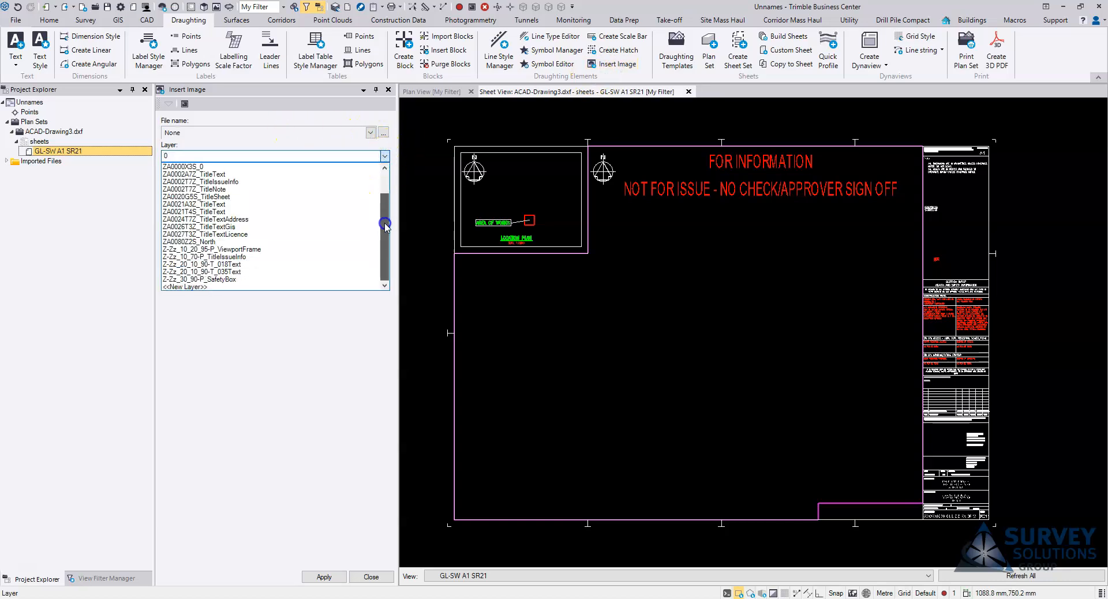
{"action": "left_click", "coordinate": [270, 205]}
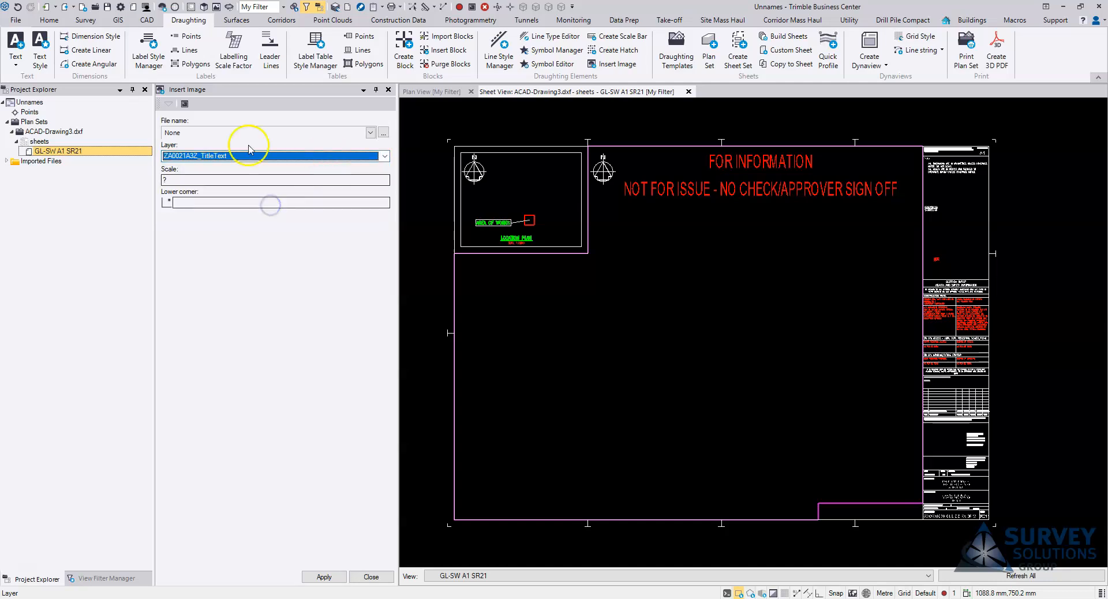
{"action": "left_click", "coordinate": [192, 180]}
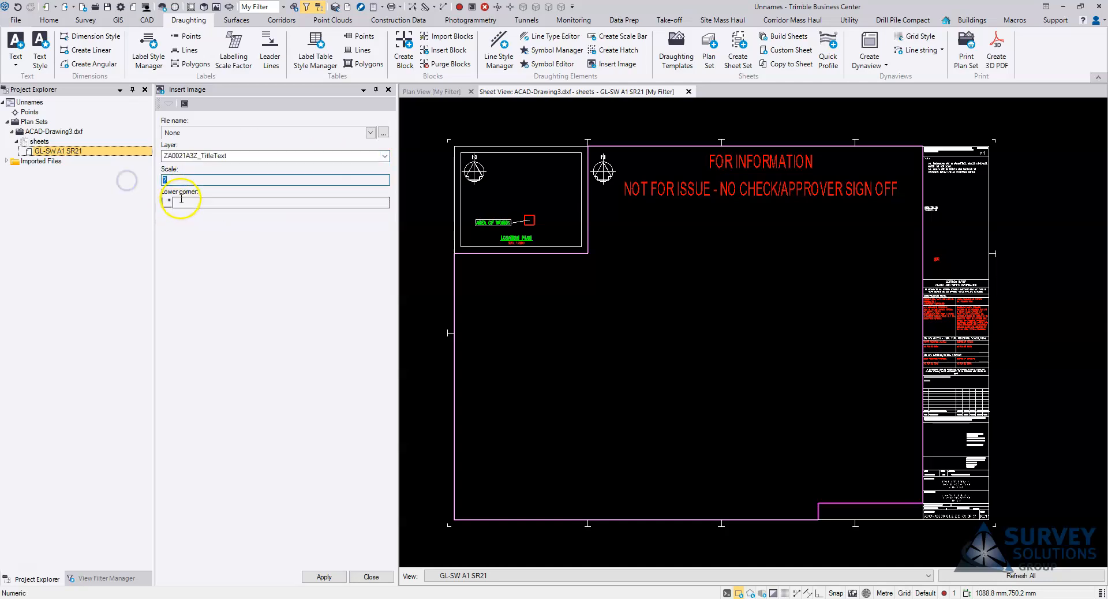
{"action": "left_click", "coordinate": [215, 201]}
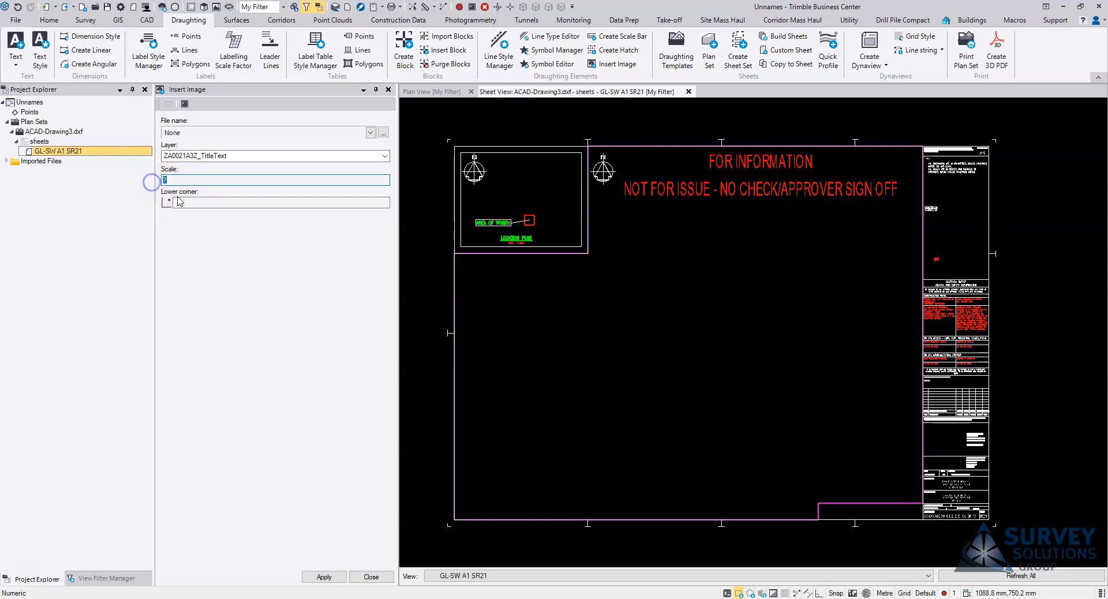
Step: Insert SSG Logo.jpg from the Desktop with its lower corner at about 573 mm, 106 mm, near the title block
{"action": "left_click", "coordinate": [383, 132]}
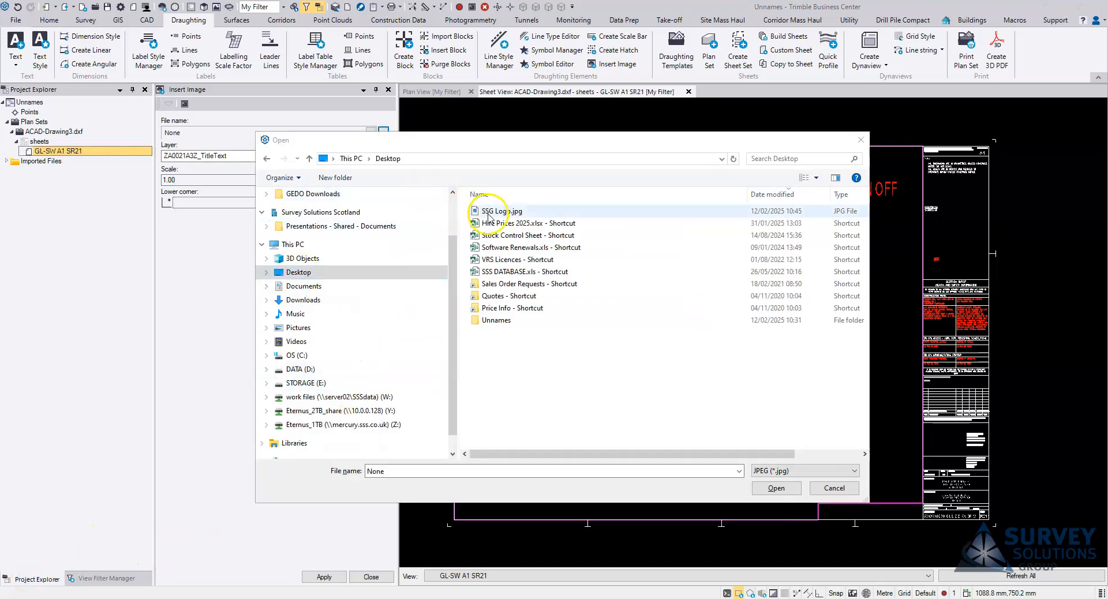
{"action": "left_click", "coordinate": [487, 212]}
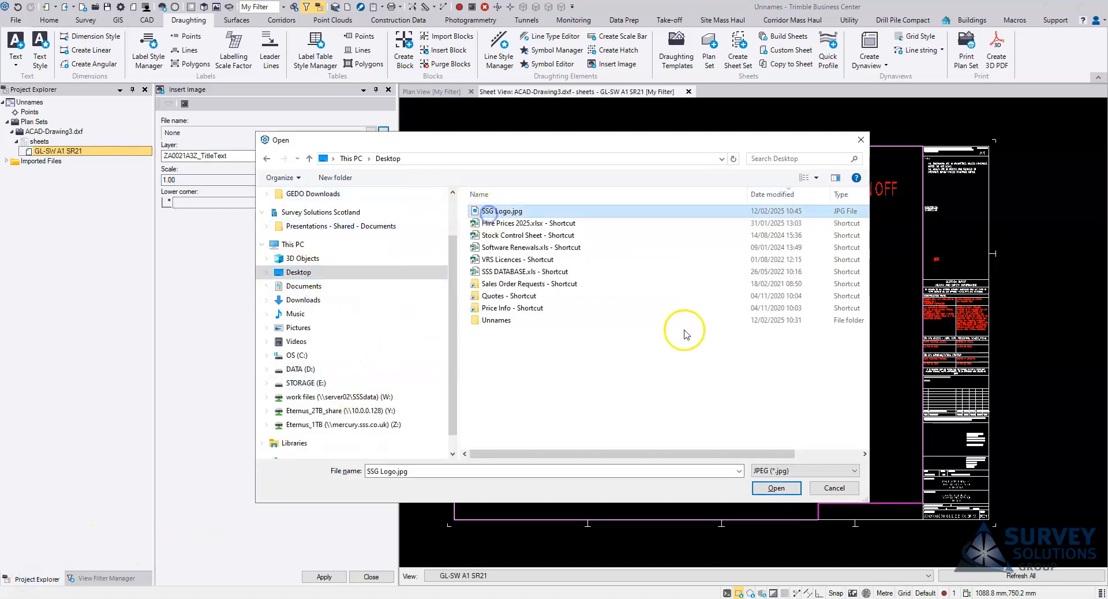
{"action": "left_click", "coordinate": [776, 488]}
{"action": "left_click", "coordinate": [194, 203]}
{"action": "scroll", "coordinate": [777, 439], "scroll_direction": "up", "scroll_amount": 2}
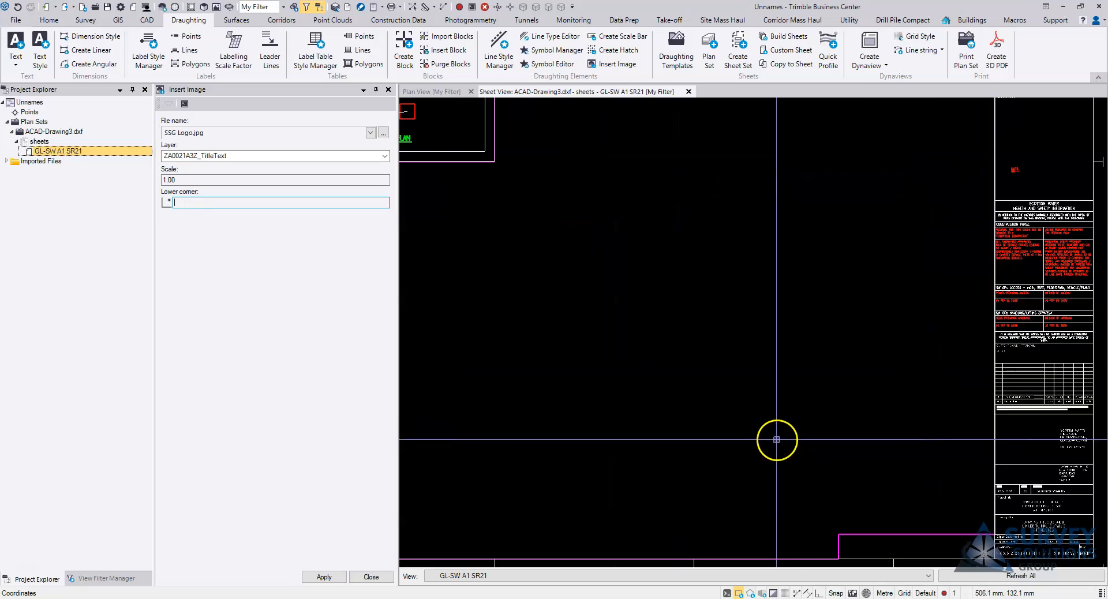
{"action": "scroll", "coordinate": [776, 440], "scroll_direction": "down", "scroll_amount": 2}
{"action": "left_click", "coordinate": [713, 399]}
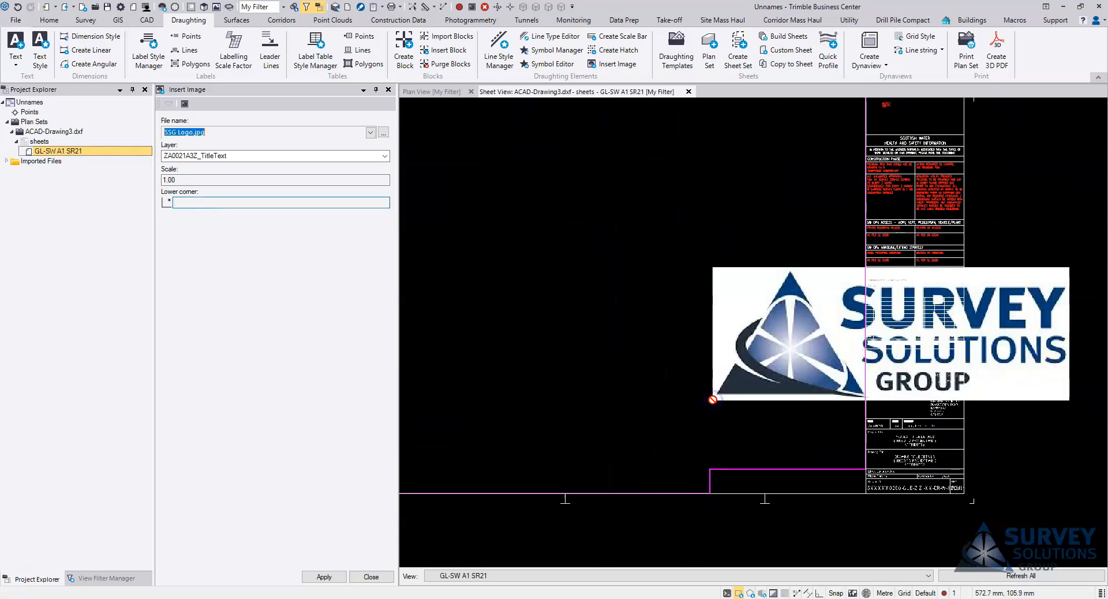
Step: Close Insert Image, shrink the company logo and fit it into the empty logo box of the title block
{"action": "scroll", "coordinate": [981, 426], "scroll_direction": "down", "scroll_amount": 2}
{"action": "middle_click_drag", "start_coordinate": [765, 375], "coordinate": [616, 351]}
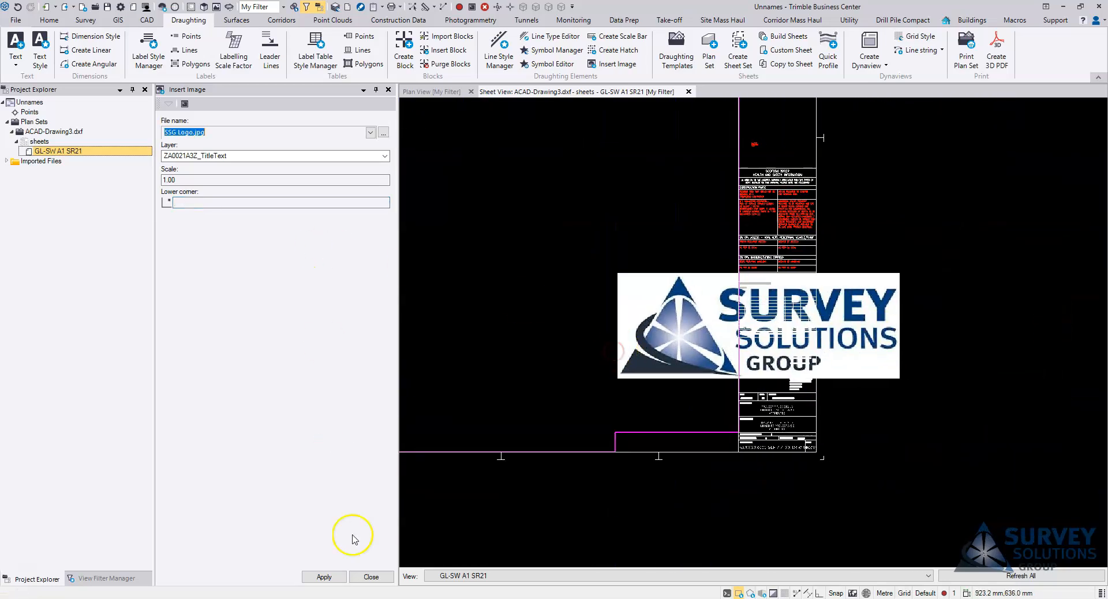
{"action": "left_click", "coordinate": [371, 577]}
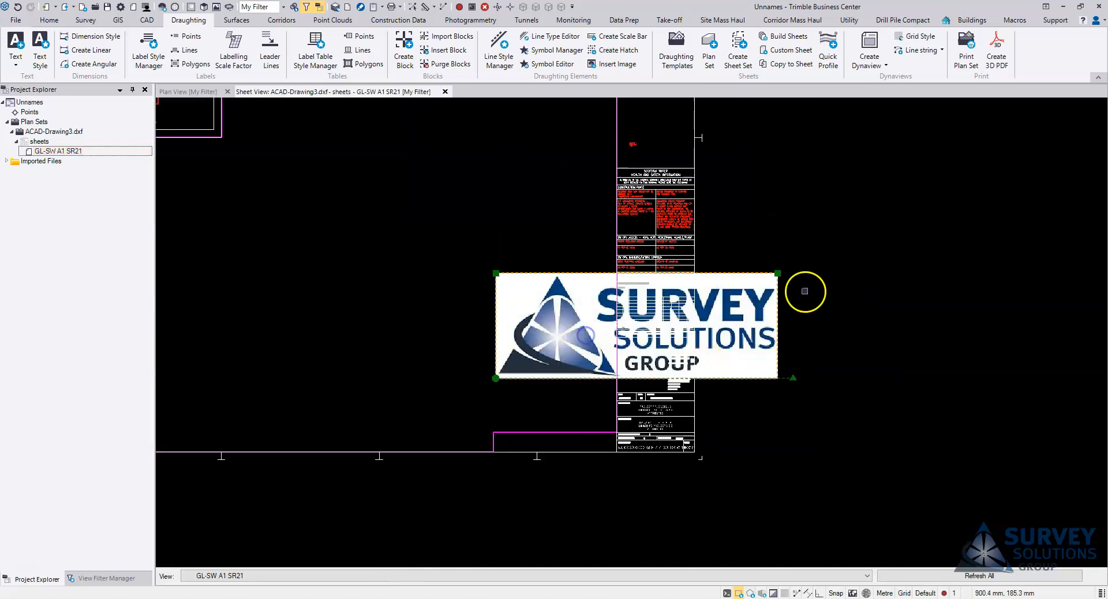
{"action": "left_click_drag", "start_coordinate": [778, 274], "coordinate": [555, 356]}
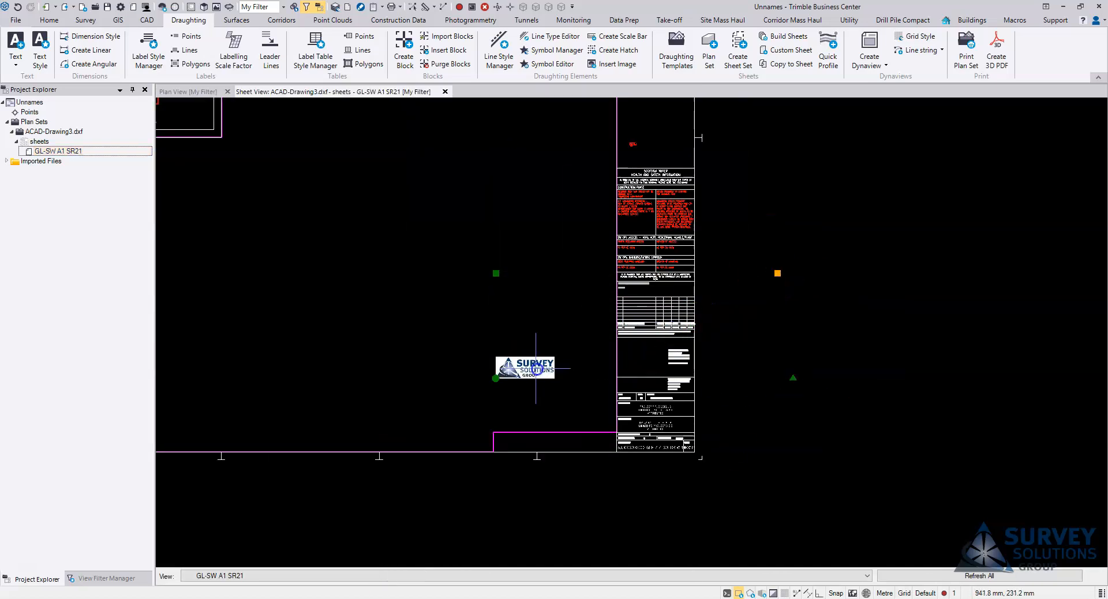
{"action": "left_click_drag", "start_coordinate": [495, 379], "coordinate": [622, 368]}
{"action": "left_click_drag", "start_coordinate": [683, 341], "coordinate": [622, 364]}
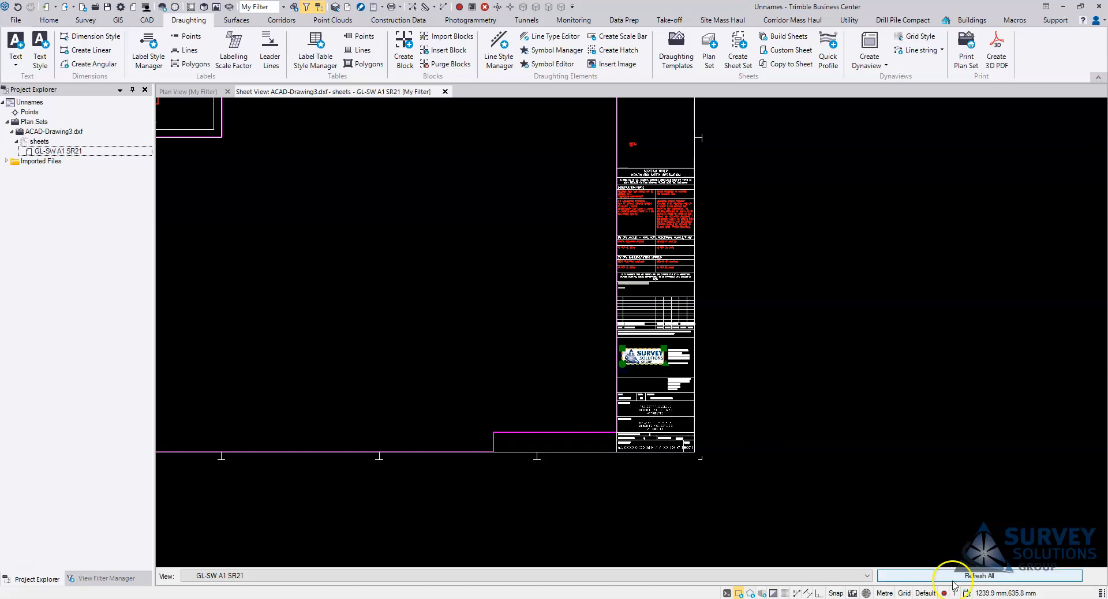
Step: Check the logo and full sheet against a white background, and switch back to the black background
{"action": "left_click", "coordinate": [775, 593]}
{"action": "scroll", "coordinate": [737, 389], "scroll_direction": "up", "scroll_amount": 3}
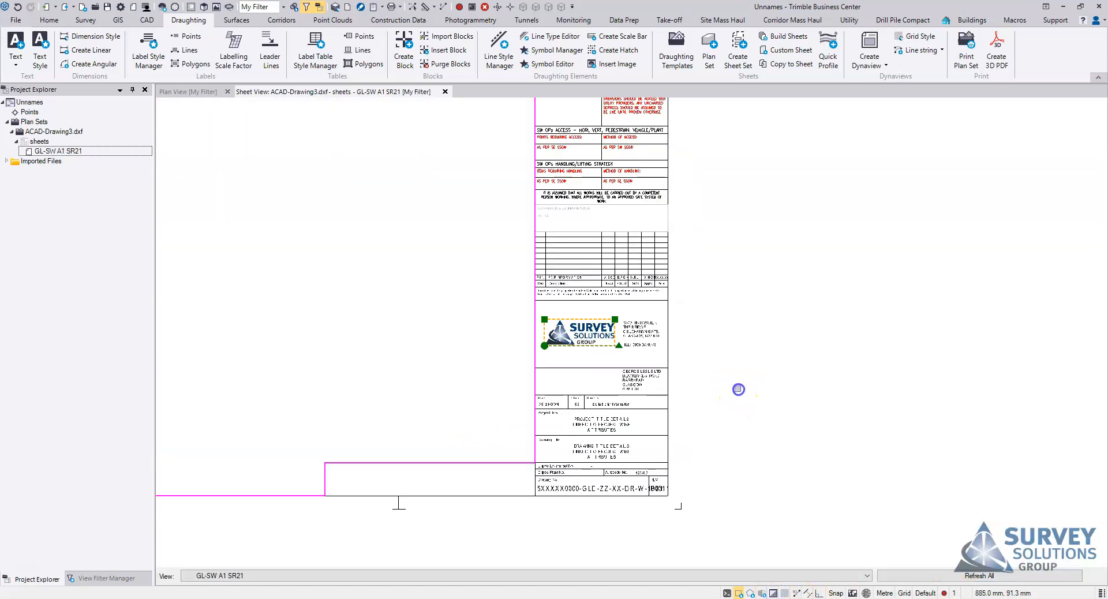
{"action": "scroll", "coordinate": [777, 403], "scroll_direction": "down", "scroll_amount": 5}
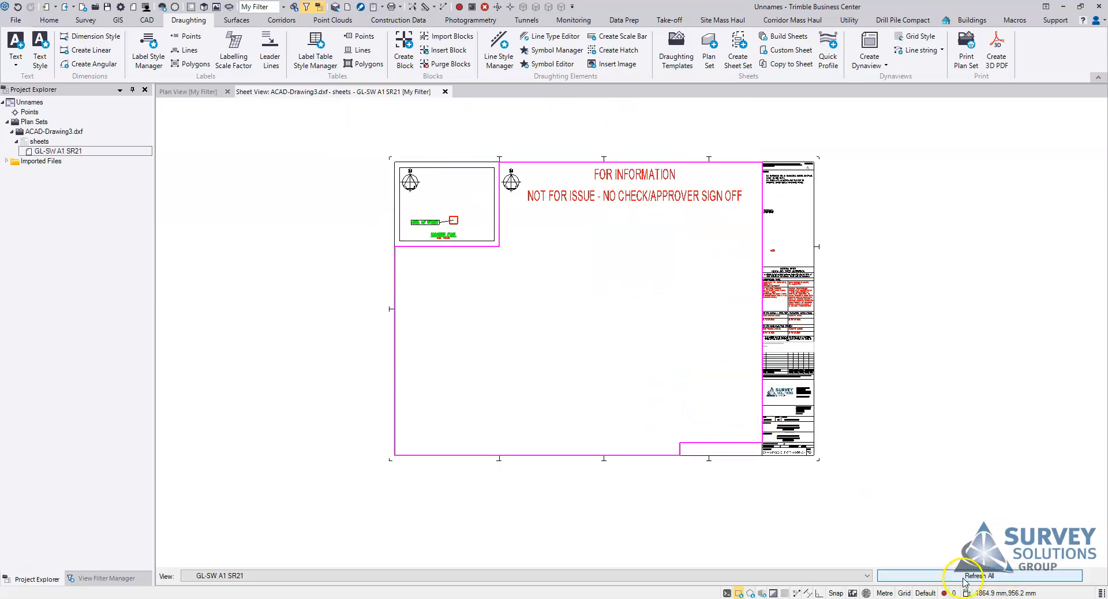
{"action": "left_click", "coordinate": [774, 593]}
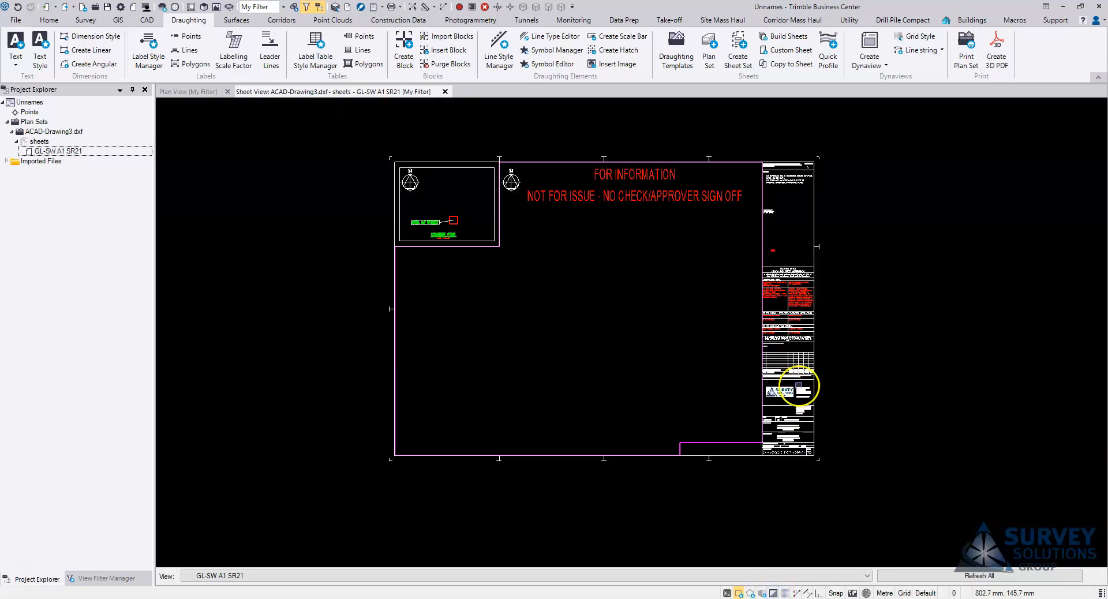
{"action": "middle_click_drag", "start_coordinate": [803, 373], "coordinate": [790, 375]}
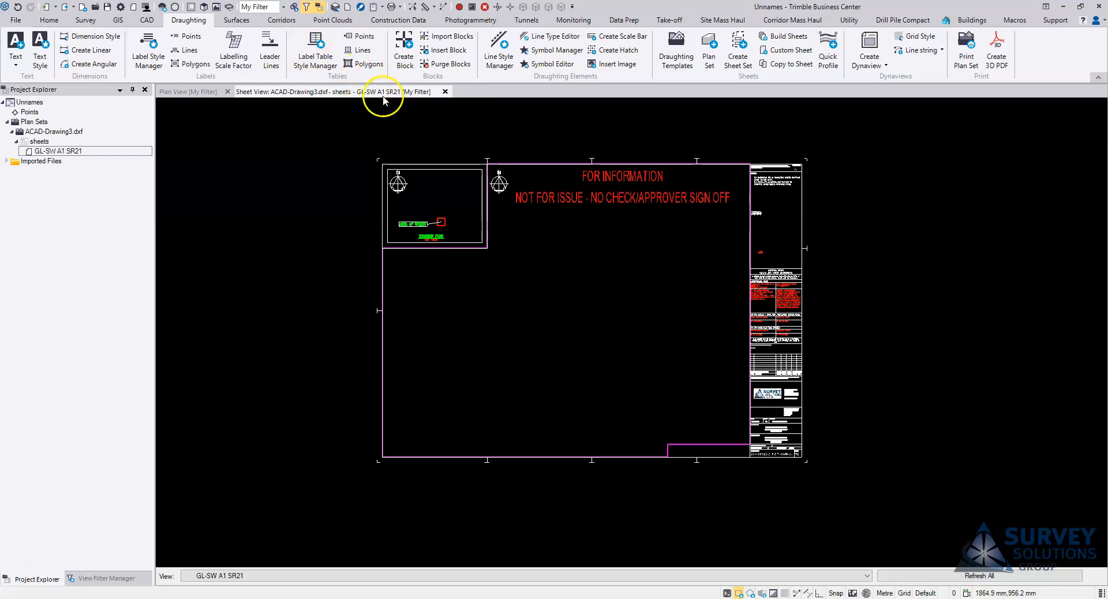
Step: Close the GL-SW A1 SR21 sheet view to return to the original drawing in Plan View
{"action": "left_click", "coordinate": [71, 151]}
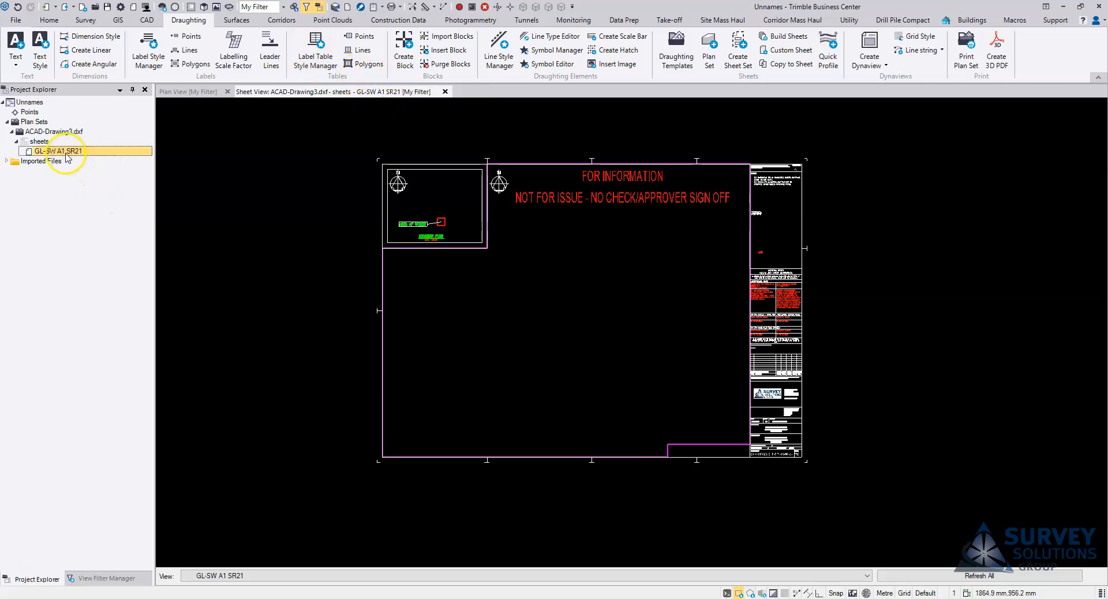
{"action": "left_click", "coordinate": [445, 92]}
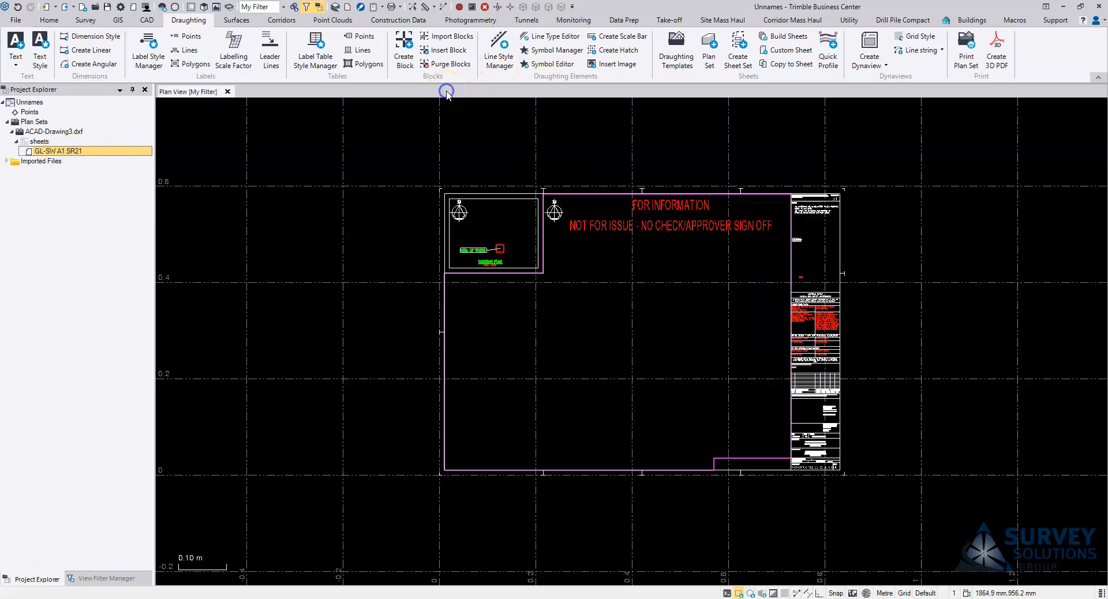
{"action": "scroll", "coordinate": [672, 297], "scroll_direction": "up", "scroll_amount": 2}
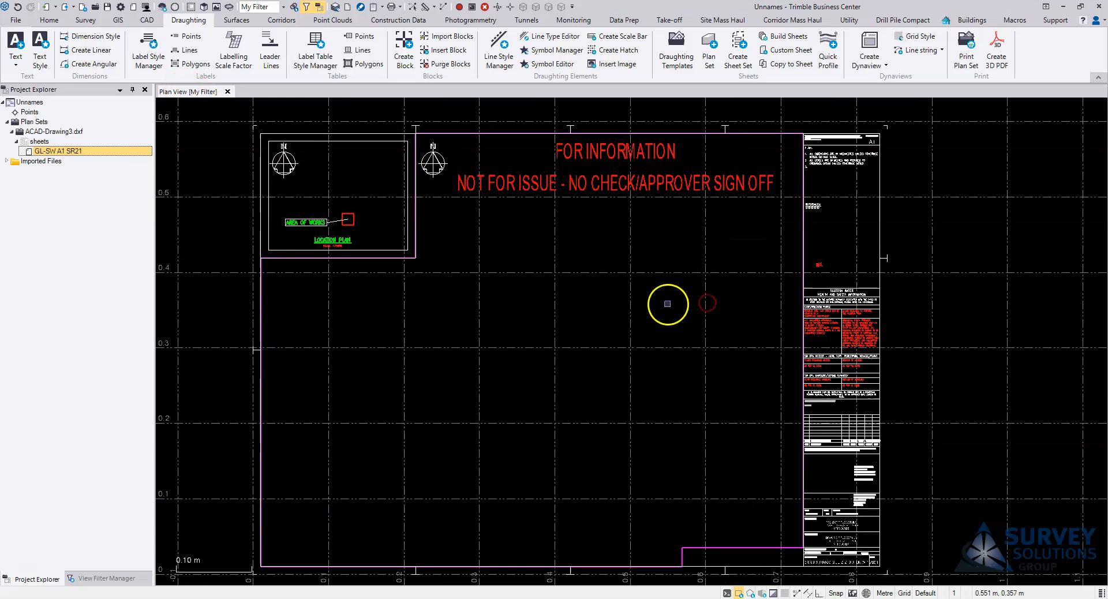
{"action": "scroll", "coordinate": [710, 317], "scroll_direction": "down", "scroll_amount": 4}
{"action": "middle_click_drag", "start_coordinate": [715, 323], "coordinate": [692, 328]}
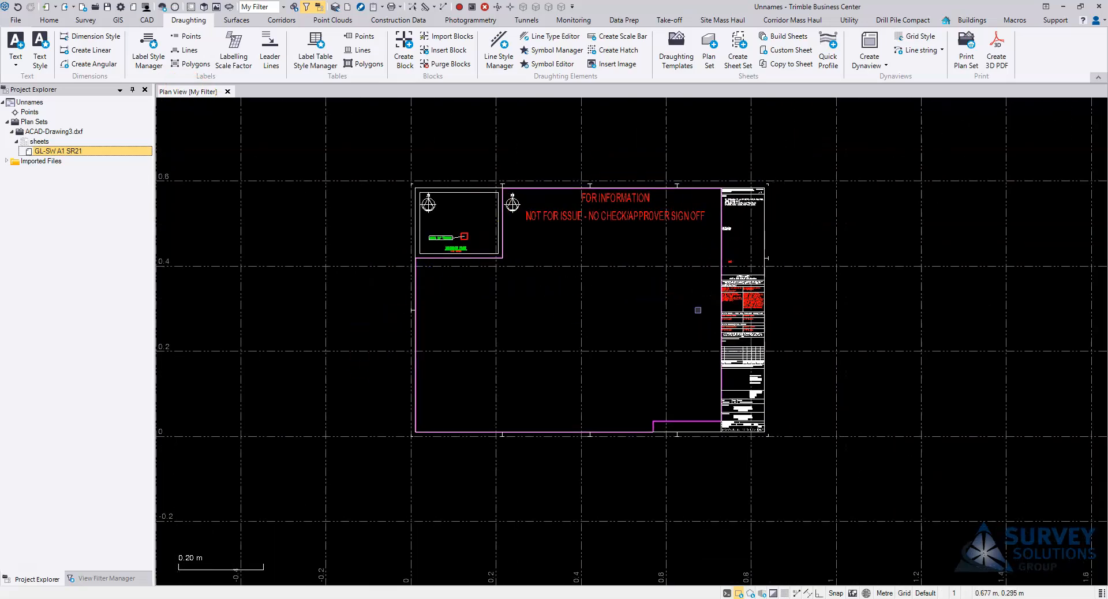
Step: Scale the whole drawing in Plan View by 1.4137 from 0.000, 0.000 with X and Y scales locked
{"action": "mouse_move", "coordinate": [378, 166]}
{"action": "left_mouse_down"}
{"action": "mouse_move", "coordinate": [716, 352]}
{"action": "mouse_move", "coordinate": [862, 469]}
{"action": "left_mouse_up"}
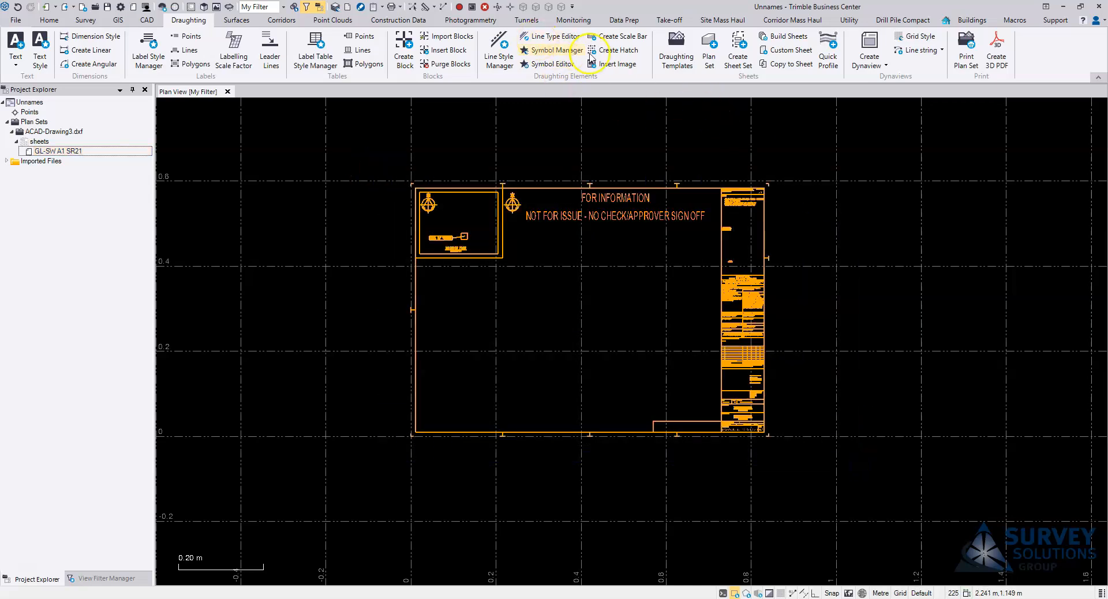
{"action": "left_click", "coordinate": [146, 21]}
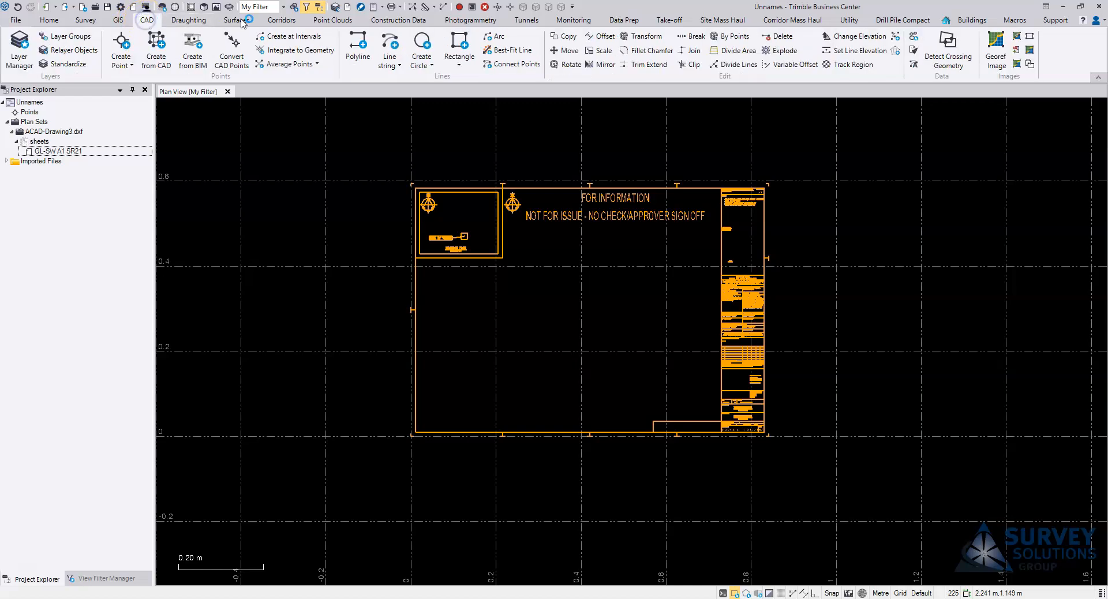
{"action": "left_click", "coordinate": [602, 50]}
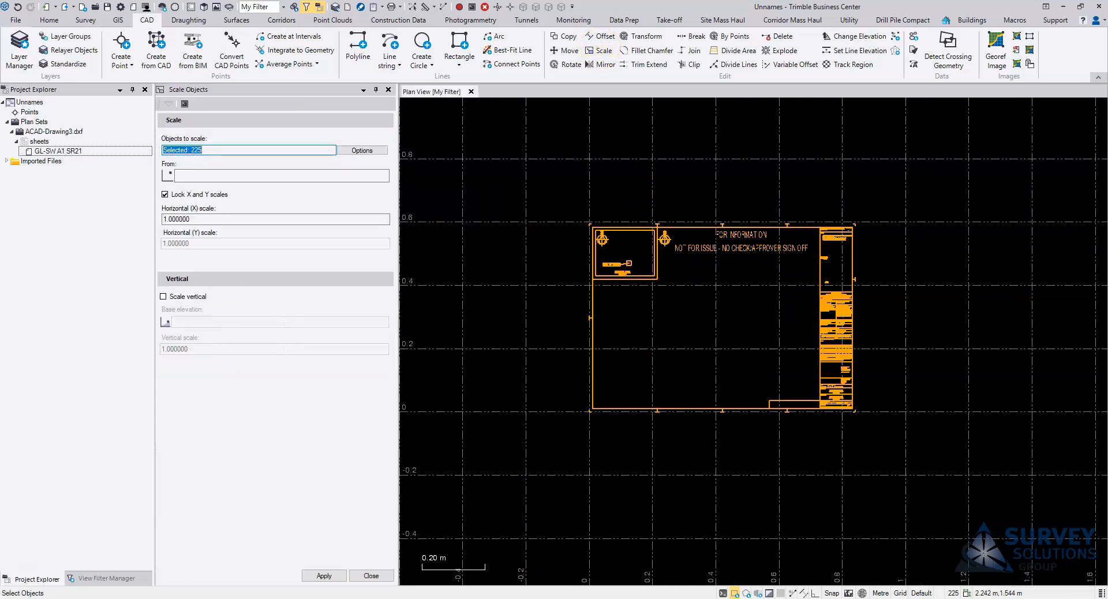
{"action": "left_click", "coordinate": [24, 572]}
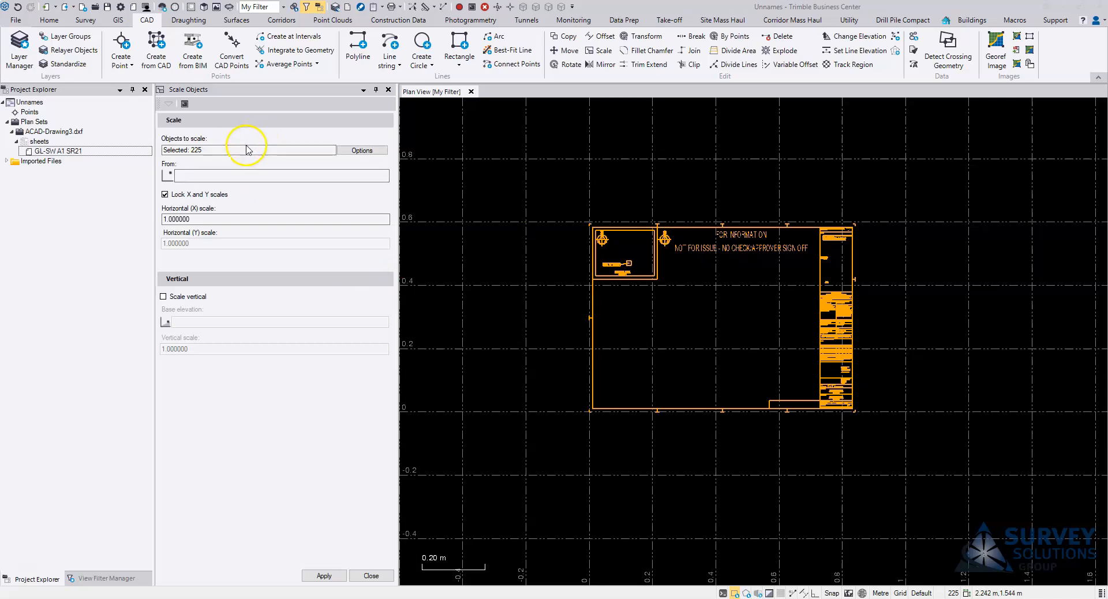
{"action": "left_click", "coordinate": [178, 175]}
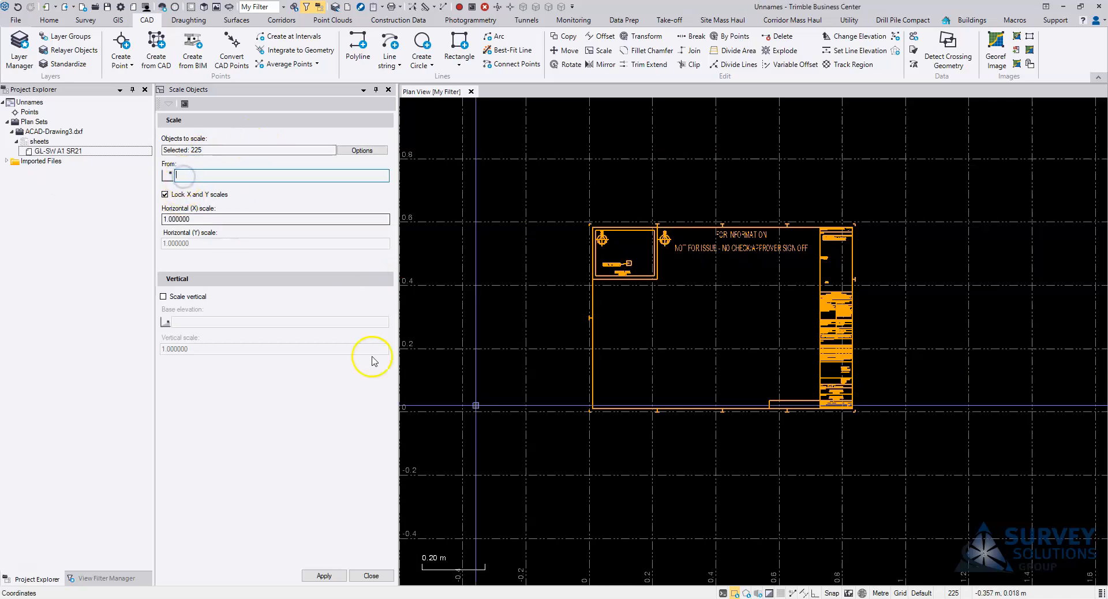
{"action": "scroll", "coordinate": [595, 420], "scroll_direction": "up", "scroll_amount": 6}
{"action": "left_click", "coordinate": [568, 379]}
{"action": "key", "text": "Tab"}
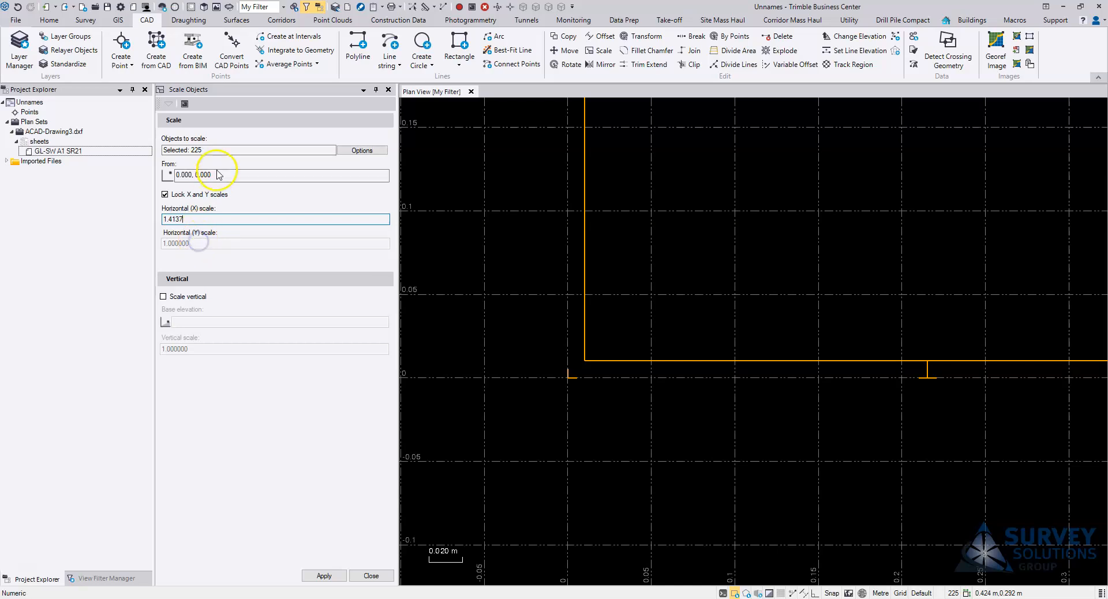
{"action": "key", "text": "Tab"}
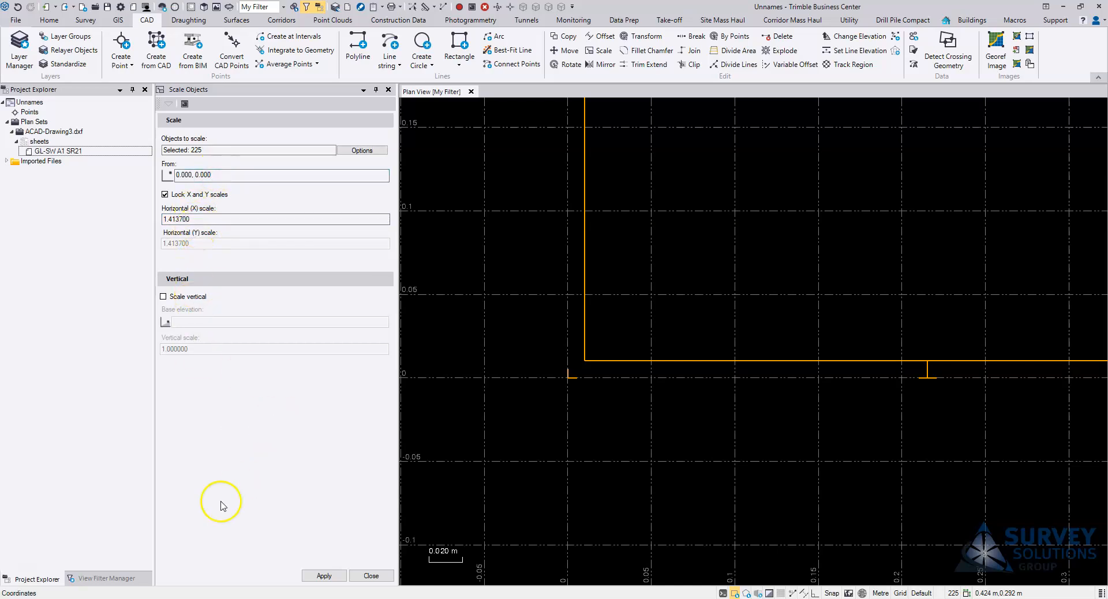
{"action": "left_click", "coordinate": [324, 575]}
{"action": "scroll", "coordinate": [858, 294], "scroll_direction": "down", "scroll_amount": 6}
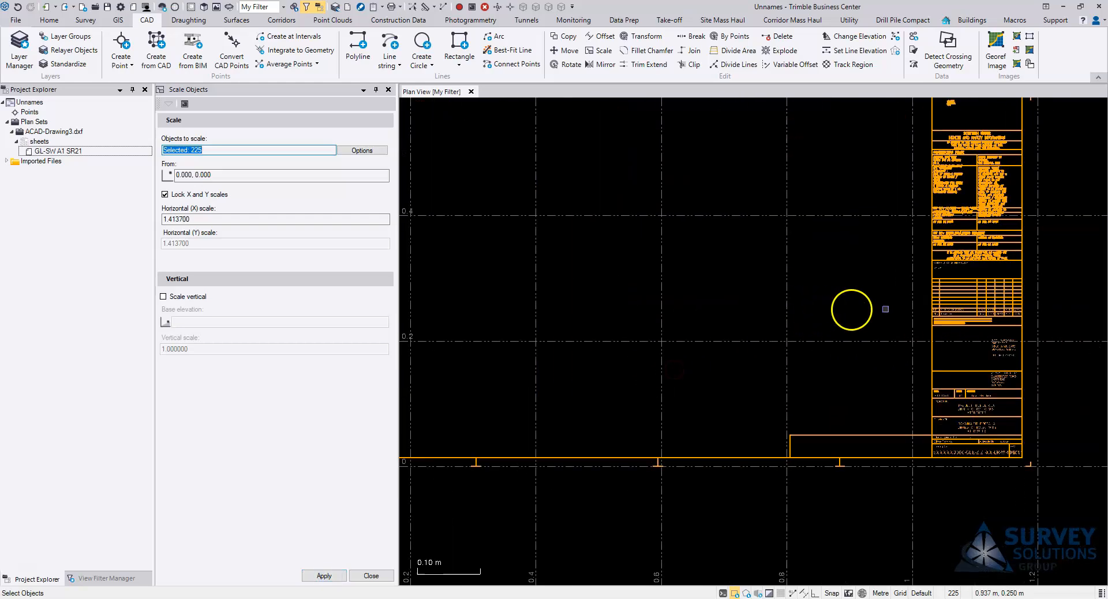
Step: Examine how the health and safety text blocks fit their boxes in the scaled title block
{"action": "scroll", "coordinate": [1069, 228], "scroll_direction": "up", "scroll_amount": 3}
{"action": "left_click", "coordinate": [920, 306]}
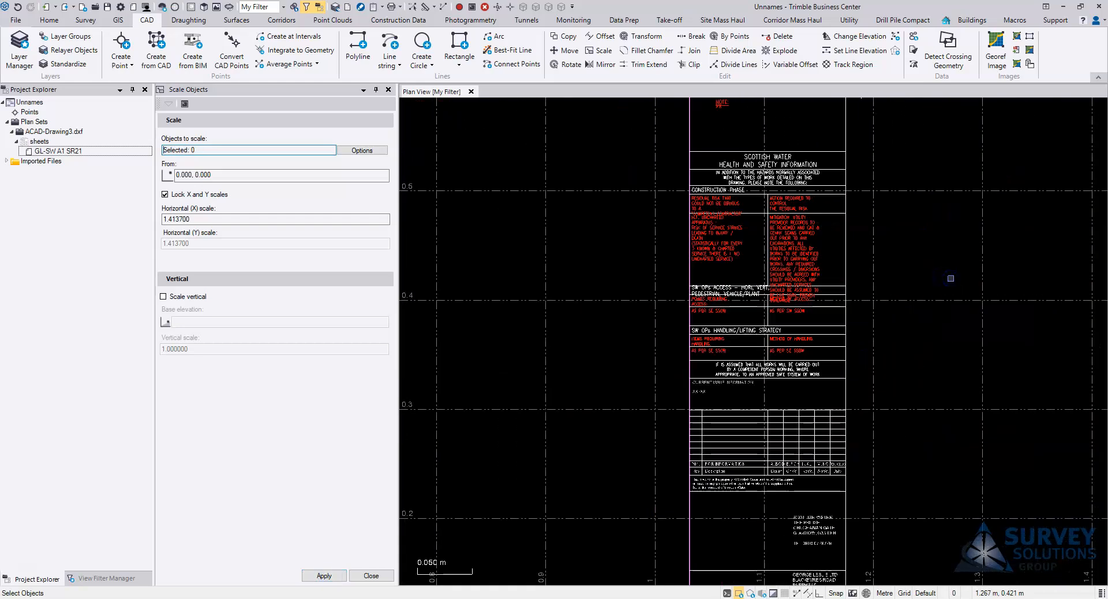
{"action": "middle_click_drag", "start_coordinate": [951, 279], "coordinate": [919, 327]}
{"action": "left_click", "coordinate": [741, 288]}
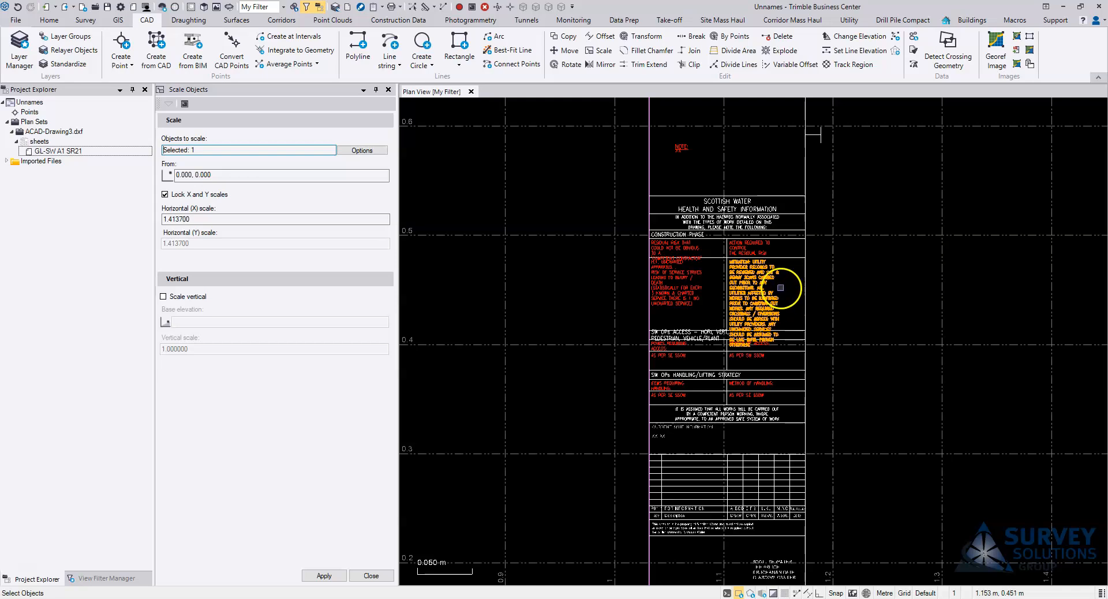
{"action": "scroll", "coordinate": [777, 282], "scroll_direction": "up", "scroll_amount": 2}
{"action": "left_click", "coordinate": [628, 281]}
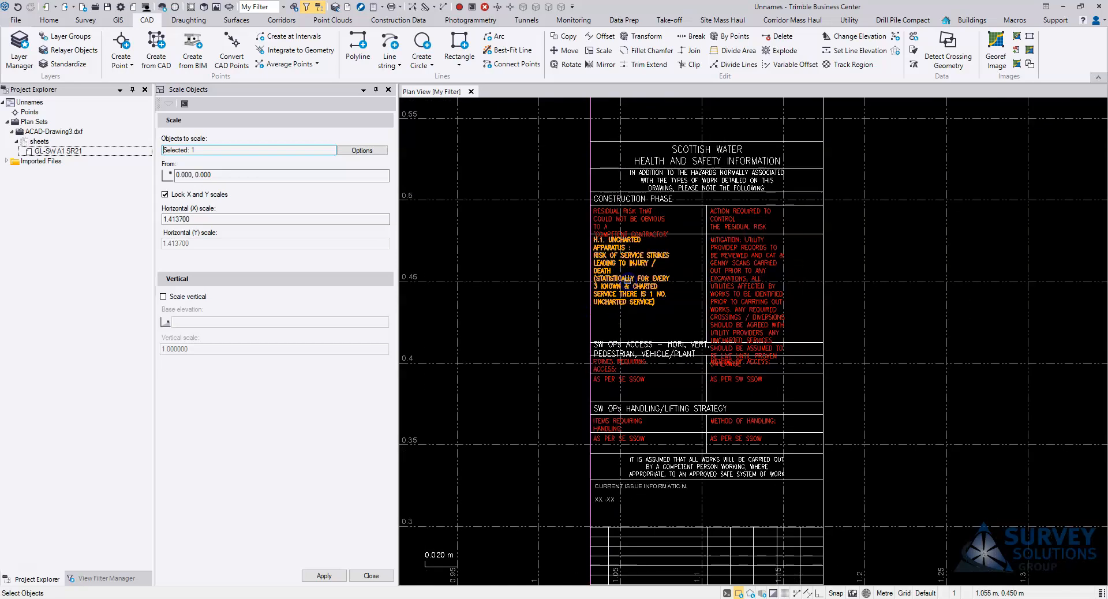
{"action": "left_click", "coordinate": [651, 232]}
{"action": "right_click", "coordinate": [629, 221]}
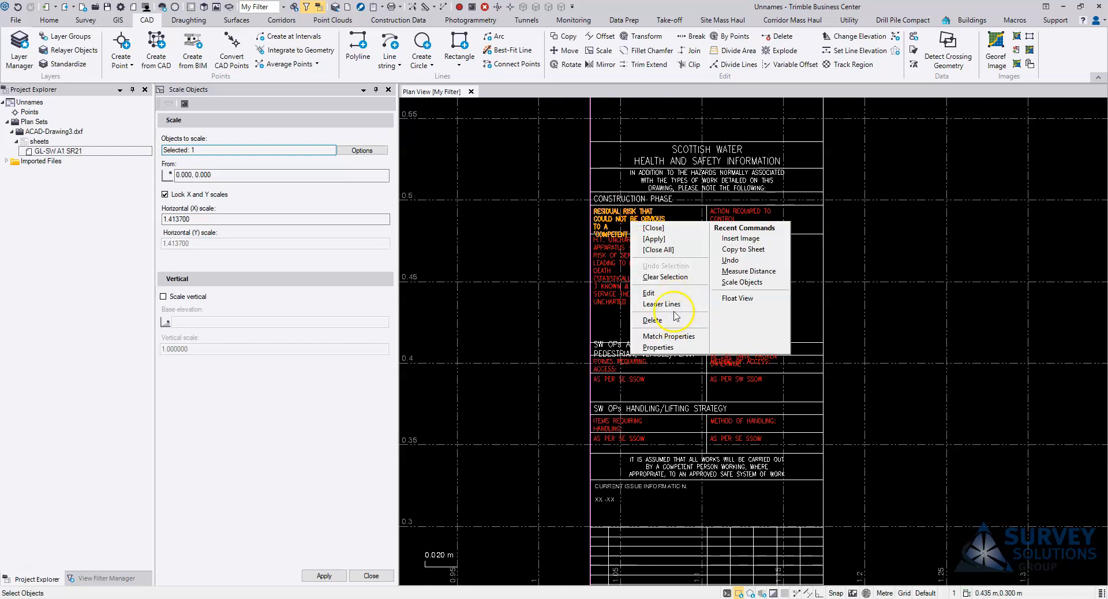
{"action": "left_click", "coordinate": [949, 293]}
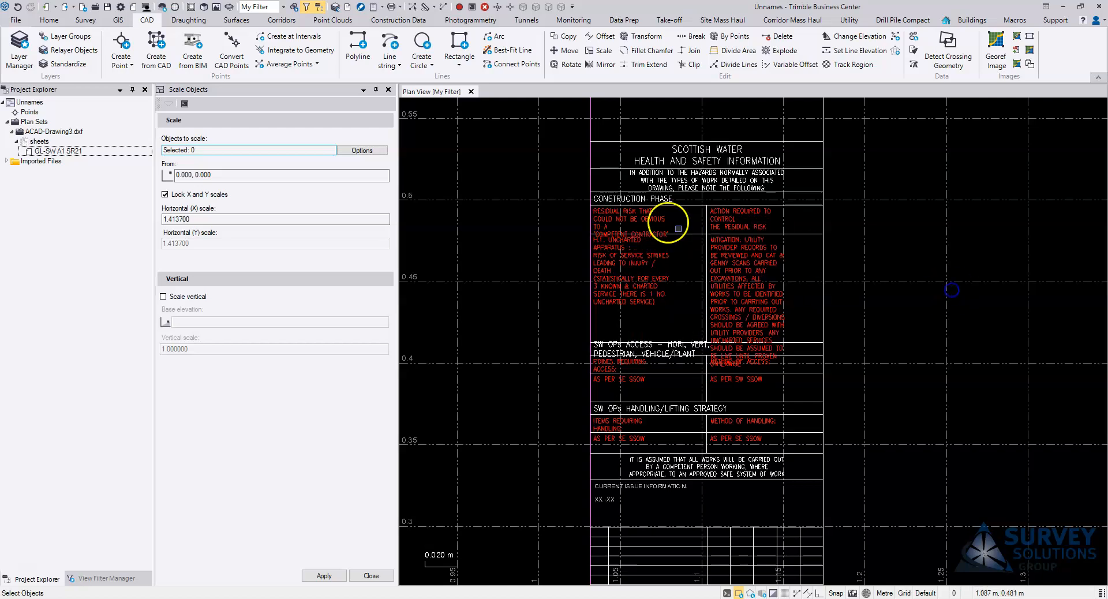
Step: Select the residual risk, uncharted apparatus, mitigation and SW OPs access text blocks, and close Scale Objects
{"action": "left_click", "coordinate": [623, 221]}
{"action": "left_click", "coordinate": [629, 279], "text": "ctrl"}
{"action": "left_click", "coordinate": [726, 281], "text": "ctrl"}
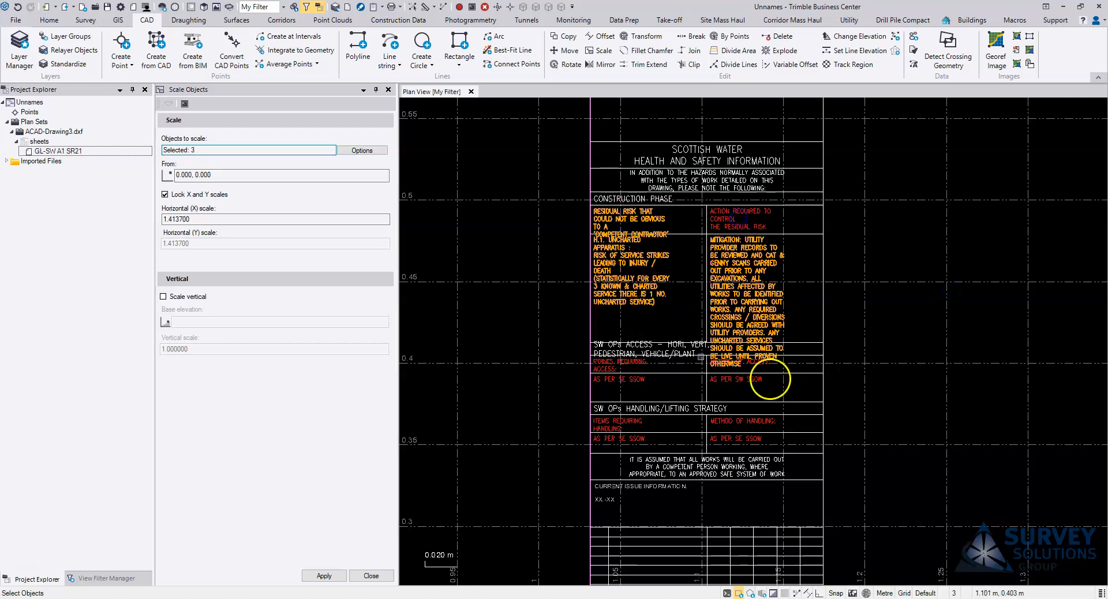
{"action": "left_click", "coordinate": [648, 346], "text": "ctrl"}
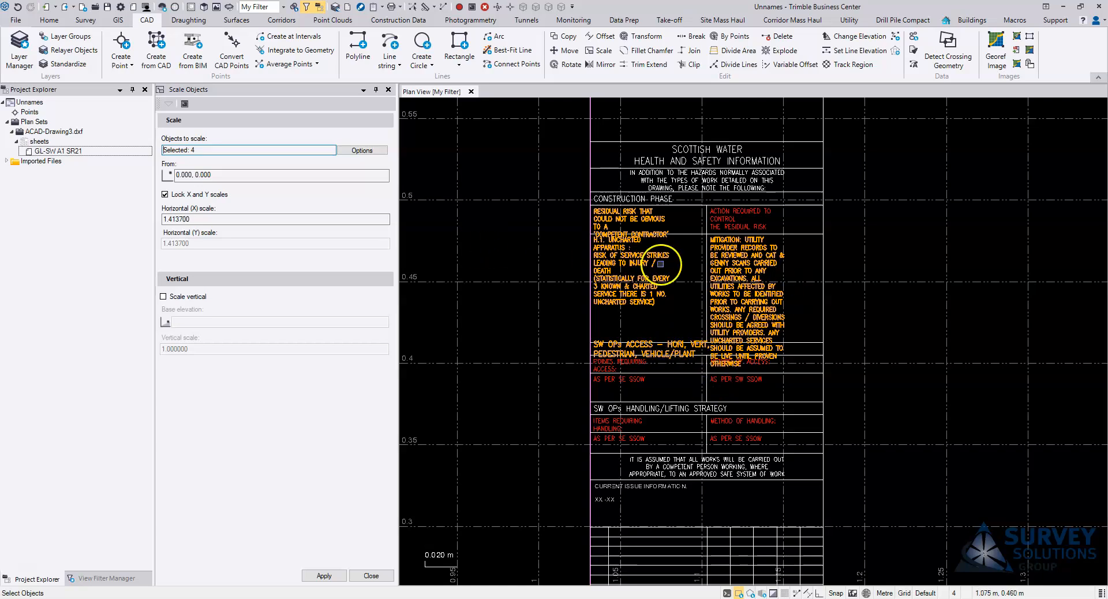
{"action": "left_click", "coordinate": [372, 575]}
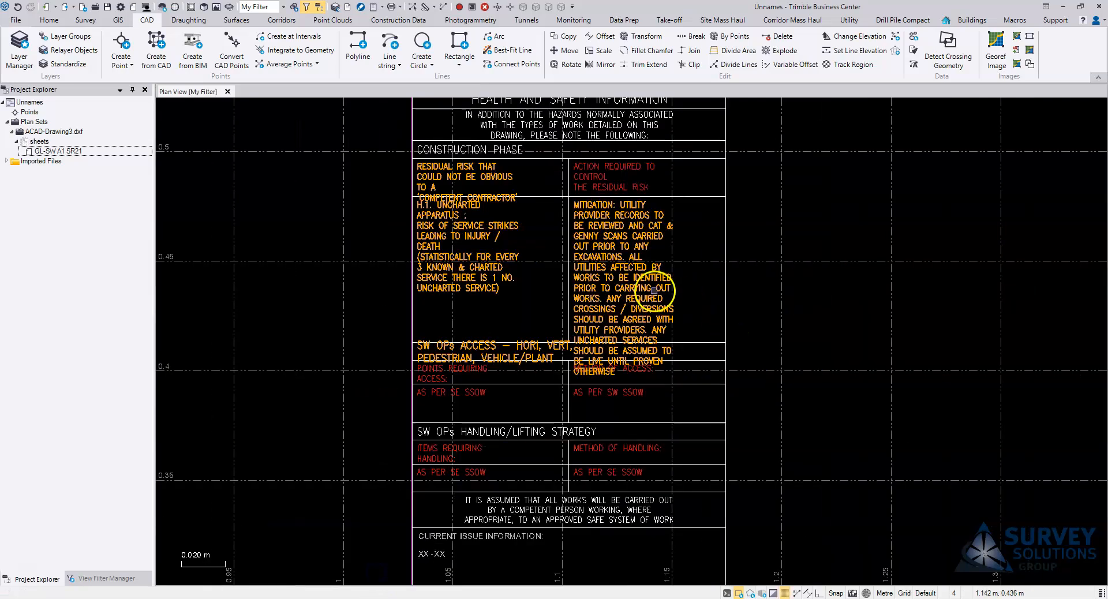
{"action": "right_click", "coordinate": [656, 294]}
{"action": "left_click", "coordinate": [678, 347]}
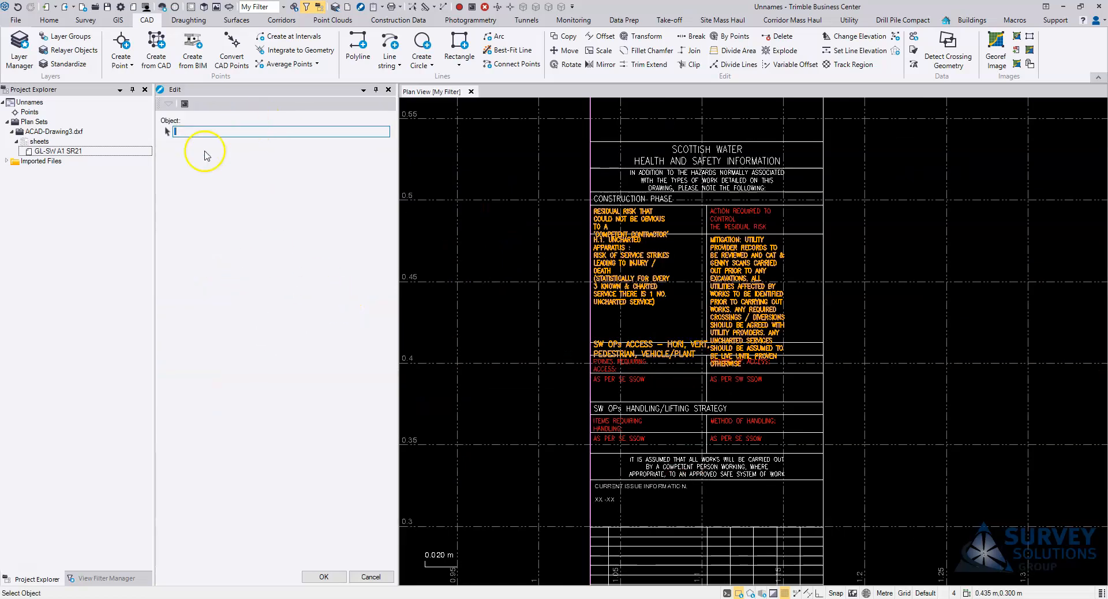
{"action": "left_click", "coordinate": [371, 576]}
Step: Examine the H.1. Uncharted Apparatus text's settings in Edit Text, and close it without changes
{"action": "right_click", "coordinate": [633, 268]}
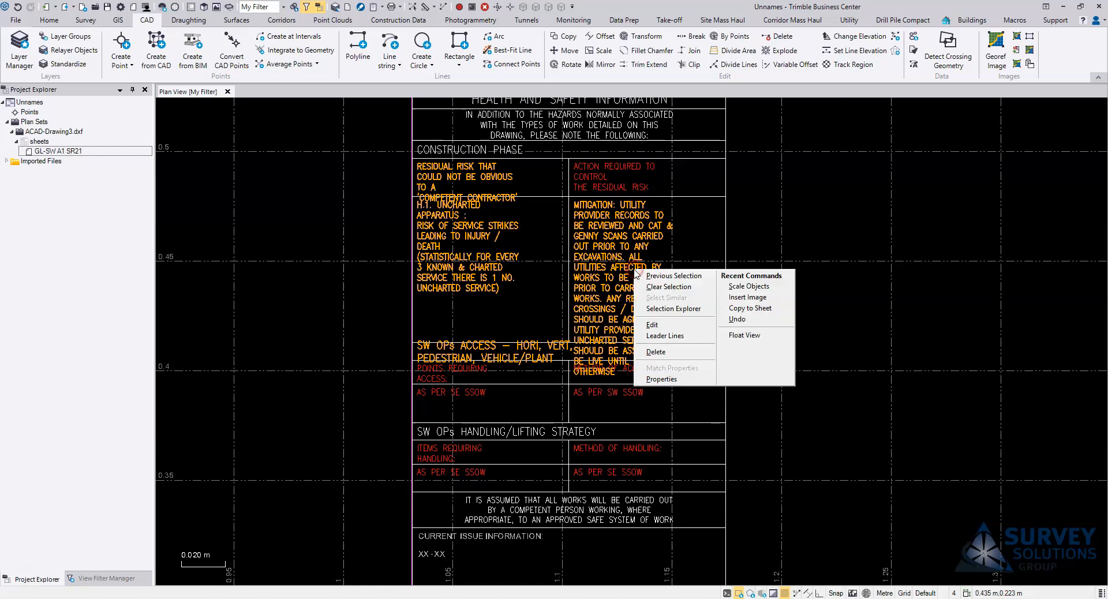
{"action": "left_click", "coordinate": [653, 326]}
{"action": "left_click", "coordinate": [179, 133]}
{"action": "left_click", "coordinate": [614, 275]}
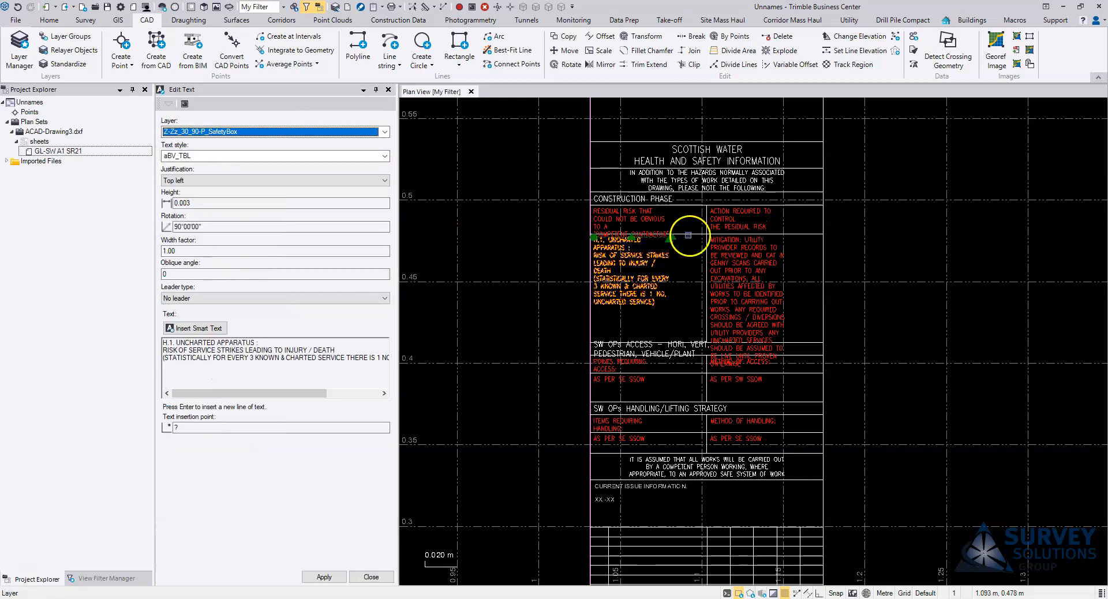
{"action": "scroll", "coordinate": [755, 289], "scroll_direction": "down", "scroll_amount": 1}
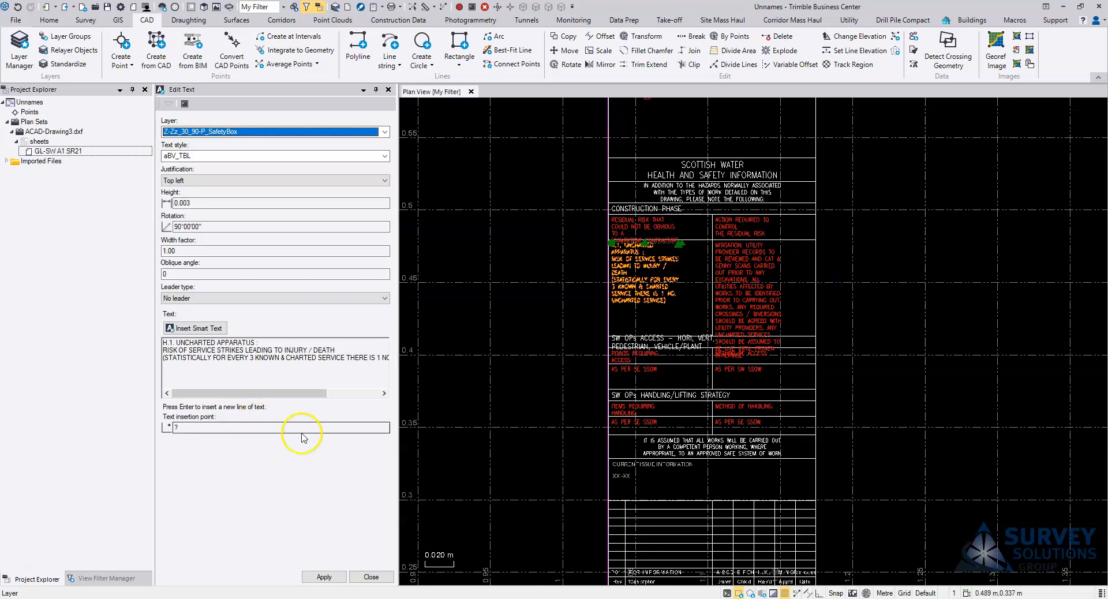
{"action": "left_click", "coordinate": [381, 579]}
{"action": "scroll", "coordinate": [650, 359], "scroll_direction": "up", "scroll_amount": 1}
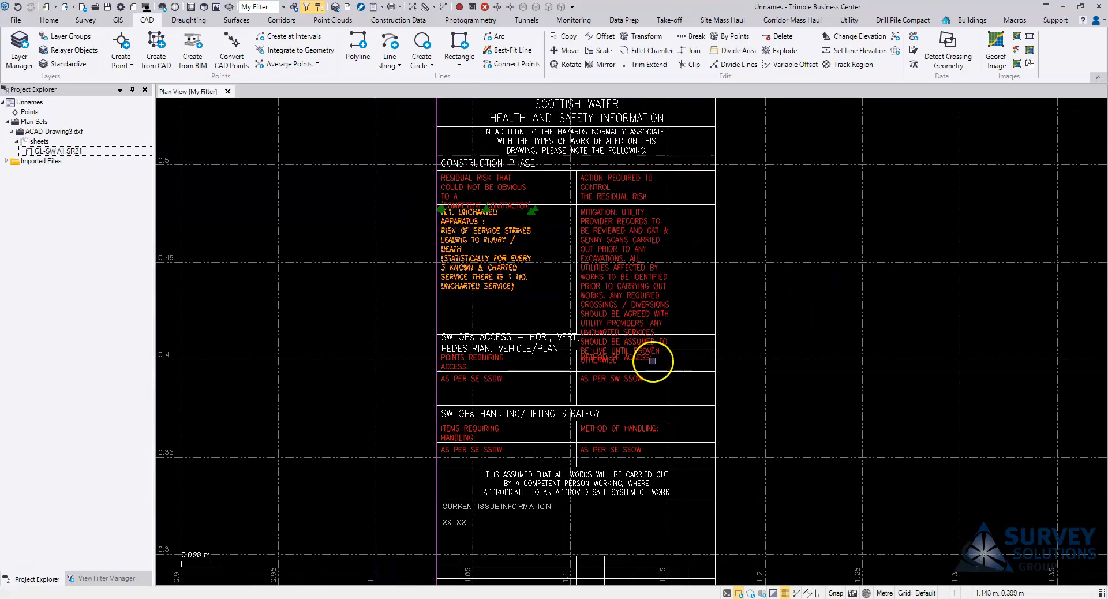
Step: Open the properties of the uncharted apparatus and mitigation texts and add the residual risk and action required texts to the selection
{"action": "left_click", "coordinate": [467, 271]}
{"action": "right_click", "coordinate": [468, 272]}
{"action": "left_click", "coordinate": [511, 381]}
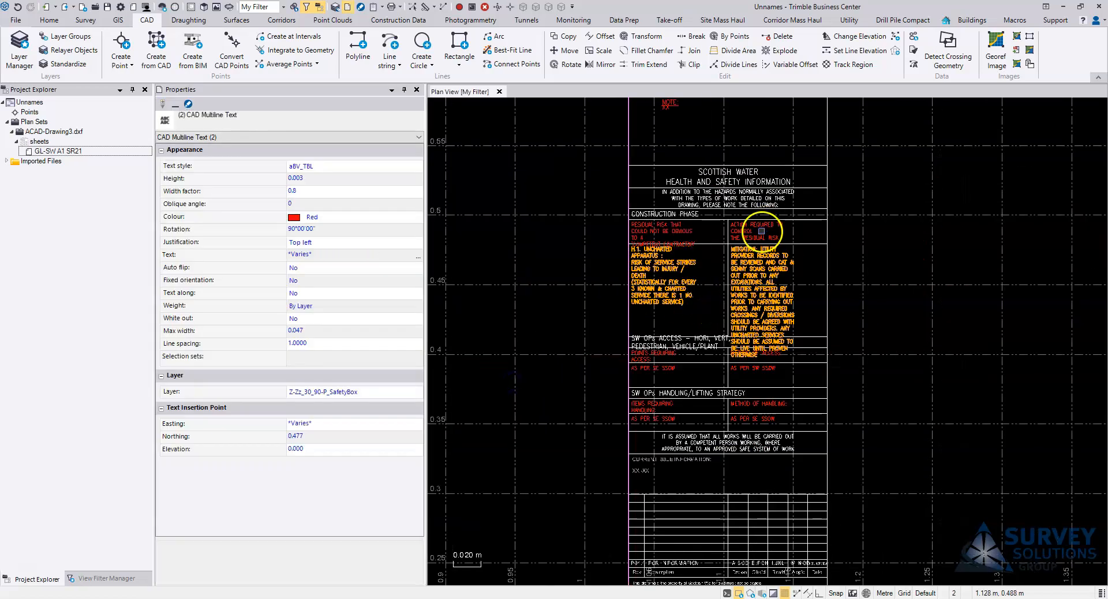
{"action": "left_click", "coordinate": [671, 235]}
{"action": "left_click", "coordinate": [746, 231]}
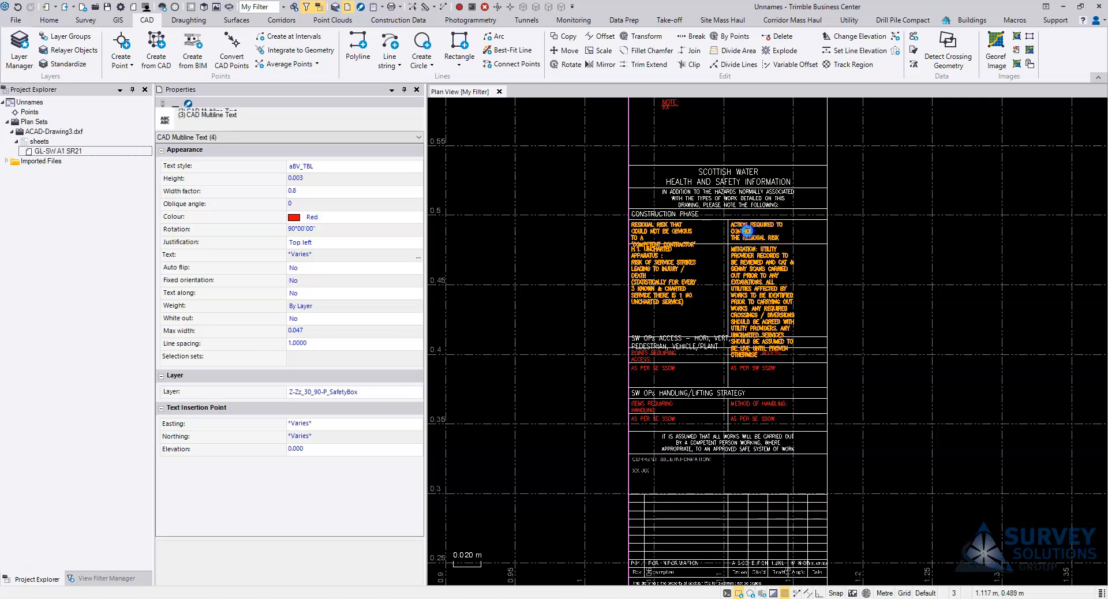
Step: Set the maximum width of the four selected construction phase texts to 0.07
{"action": "left_click", "coordinate": [283, 273]}
{"action": "left_click", "coordinate": [304, 259]}
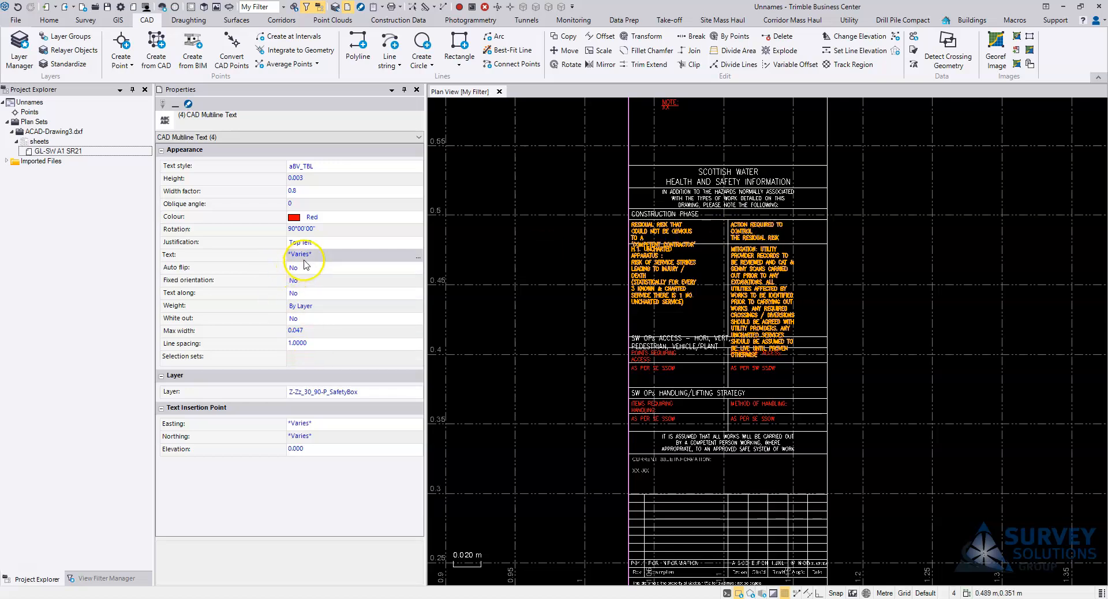
{"action": "left_click", "coordinate": [315, 331]}
{"action": "scroll", "coordinate": [687, 266], "scroll_direction": "up", "scroll_amount": 2}
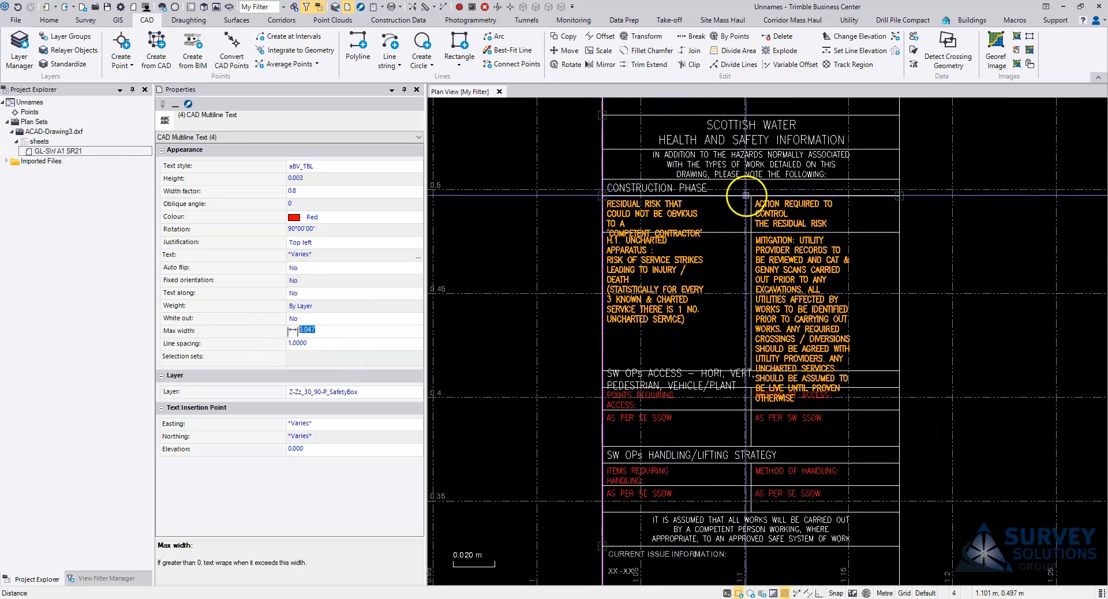
{"action": "type", "text": "0.07"}
{"action": "key", "text": "Tab"}
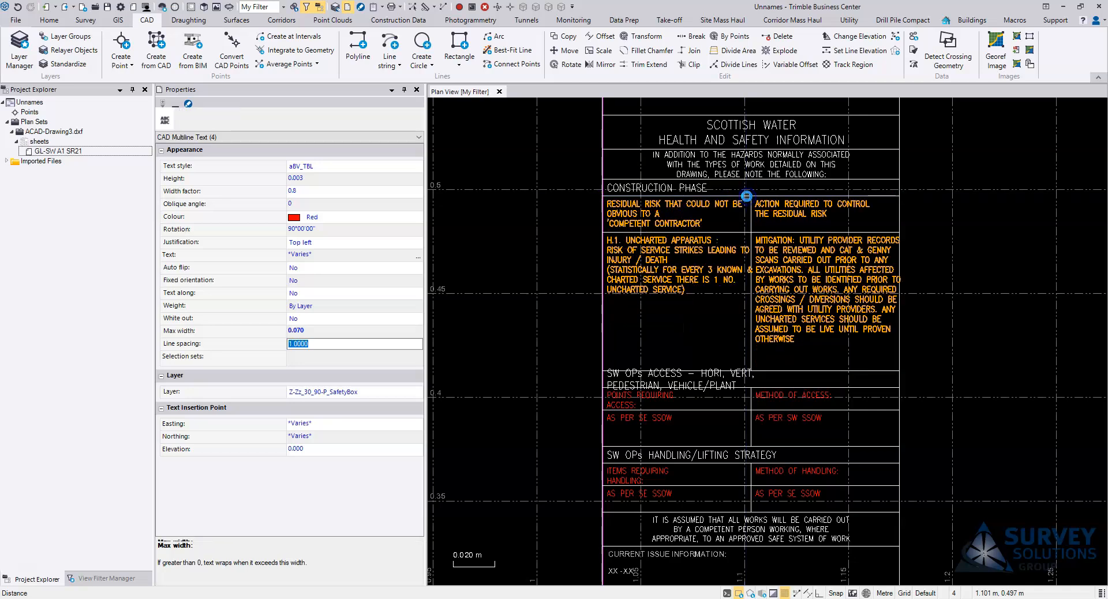
{"action": "scroll", "coordinate": [929, 342], "scroll_direction": "down", "scroll_amount": 1}
{"action": "scroll", "coordinate": [929, 342], "scroll_direction": "down", "scroll_amount": 3}
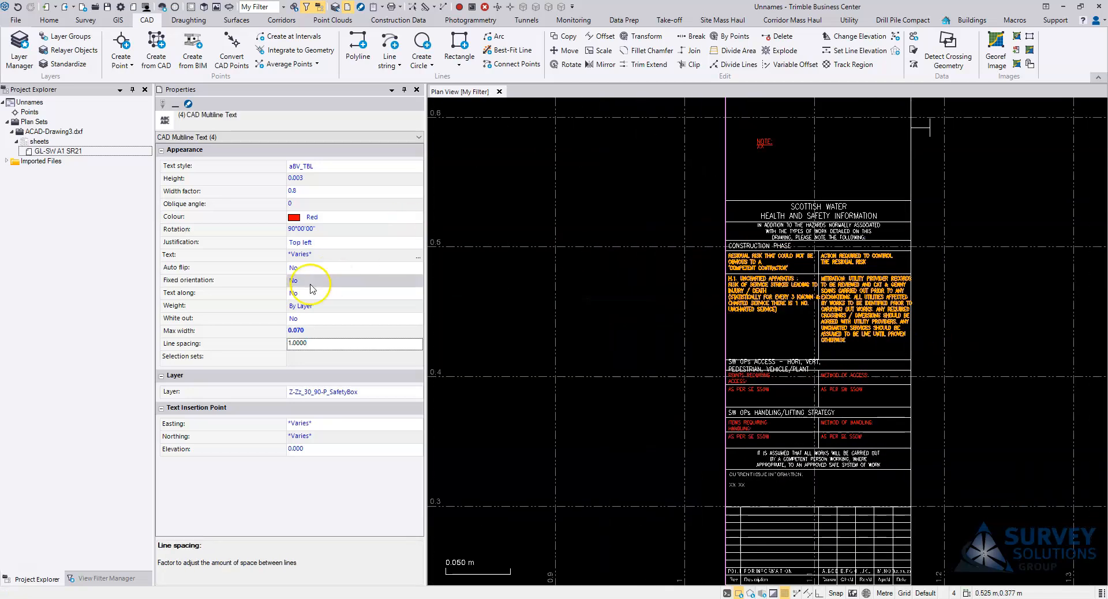
Step: Set the four construction phase texts' maximum width to 0.065 and clear the selection
{"action": "left_click", "coordinate": [309, 329]}
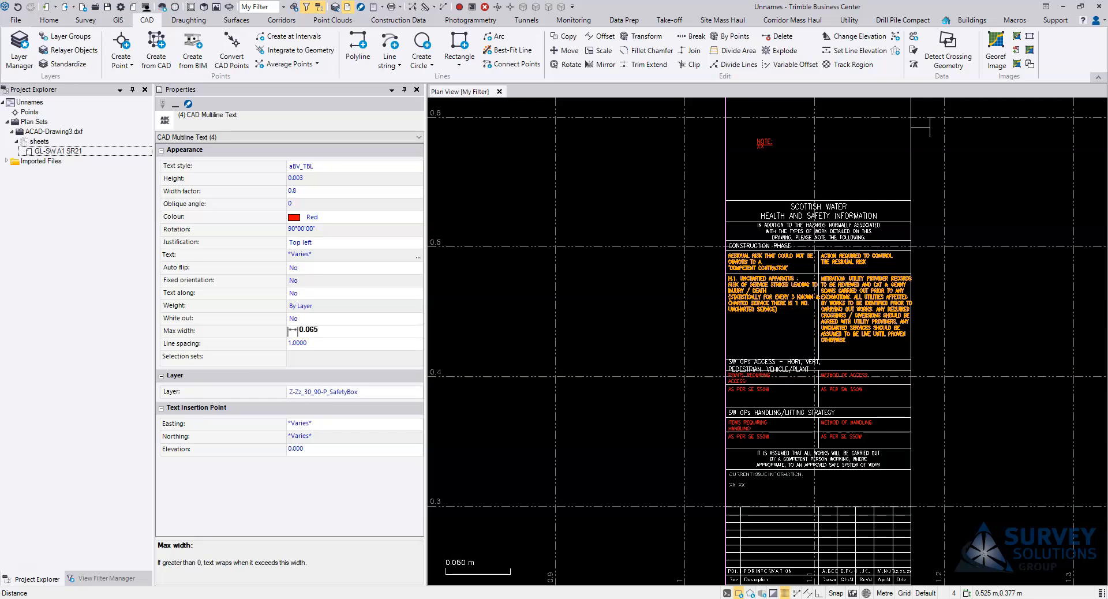
{"action": "key", "text": "Return"}
{"action": "left_click", "coordinate": [889, 371]}
Step: Examine the title block and the overall sheet layout in Plan View, and close the text properties
{"action": "scroll", "coordinate": [989, 372], "scroll_direction": "down", "scroll_amount": 2}
{"action": "scroll", "coordinate": [989, 372], "scroll_direction": "down", "scroll_amount": 5}
{"action": "middle_click_drag", "start_coordinate": [919, 416], "coordinate": [956, 387]}
{"action": "scroll", "coordinate": [918, 346], "scroll_direction": "down", "scroll_amount": 2}
{"action": "scroll", "coordinate": [967, 396], "scroll_direction": "up", "scroll_amount": 3}
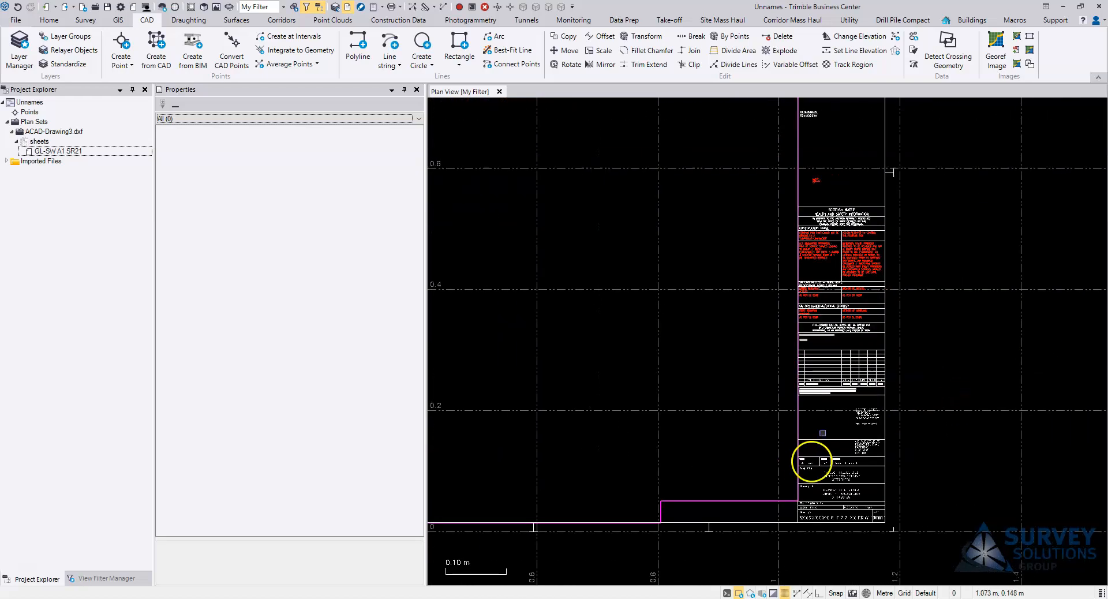
{"action": "middle_click_drag", "start_coordinate": [831, 416], "coordinate": [826, 371]}
{"action": "scroll", "coordinate": [827, 373], "scroll_direction": "up", "scroll_amount": 5}
{"action": "scroll", "coordinate": [825, 373], "scroll_direction": "down", "scroll_amount": 3}
{"action": "scroll", "coordinate": [816, 364], "scroll_direction": "down", "scroll_amount": 2}
{"action": "scroll", "coordinate": [815, 364], "scroll_direction": "down", "scroll_amount": 4}
{"action": "middle_click_drag", "start_coordinate": [816, 366], "coordinate": [863, 369]}
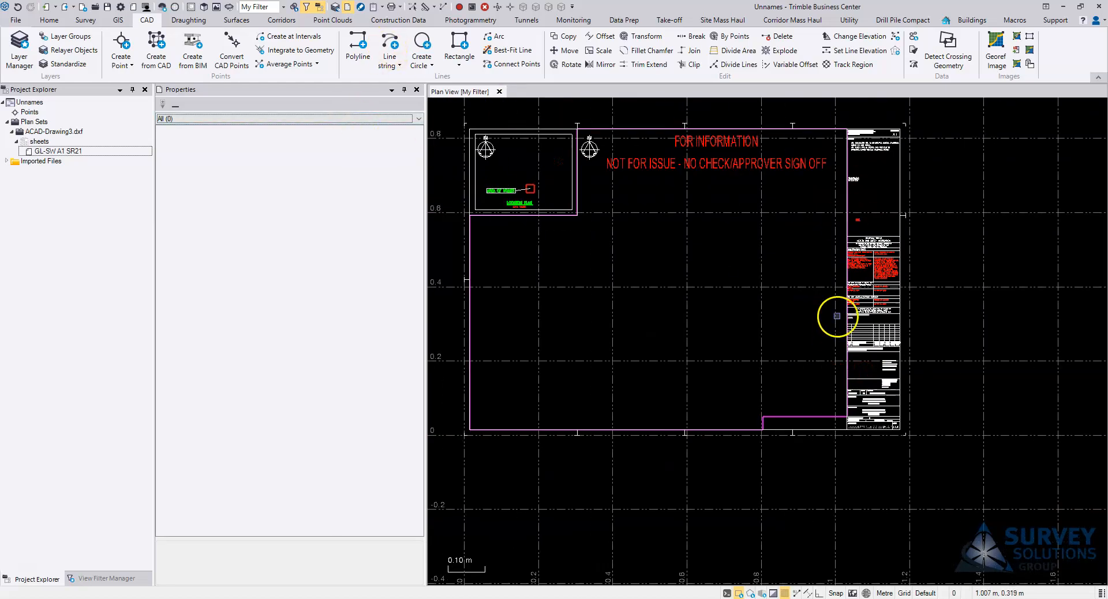
{"action": "scroll", "coordinate": [895, 413], "scroll_direction": "up", "scroll_amount": 4}
{"action": "scroll", "coordinate": [823, 294], "scroll_direction": "down", "scroll_amount": 4}
{"action": "scroll", "coordinate": [642, 355], "scroll_direction": "down", "scroll_amount": 2}
{"action": "mouse_move", "coordinate": [638, 352]}
{"action": "middle_mouse_down"}
{"action": "mouse_move", "coordinate": [664, 376]}
{"action": "mouse_move", "coordinate": [702, 378]}
{"action": "middle_mouse_up"}
{"action": "left_click", "coordinate": [417, 90]}
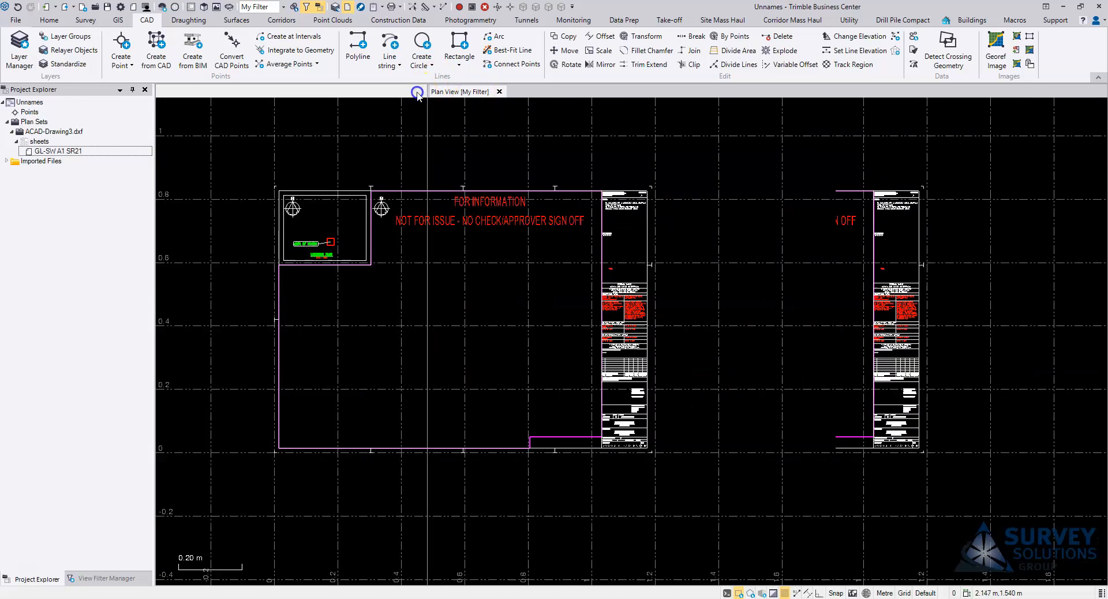
Step: Try to add a custom sheet with the GL-SW A1 SR21 sheet selected, and again with the ACAD-Drawing3.dxf plan set selected
{"action": "right_click", "coordinate": [60, 150]}
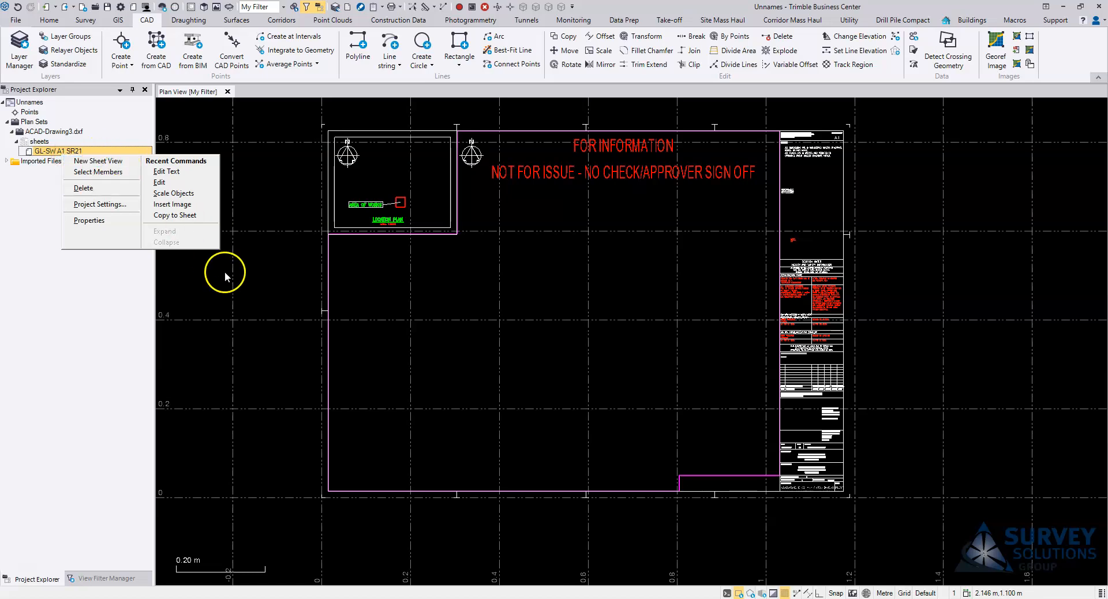
{"action": "left_click", "coordinate": [261, 298]}
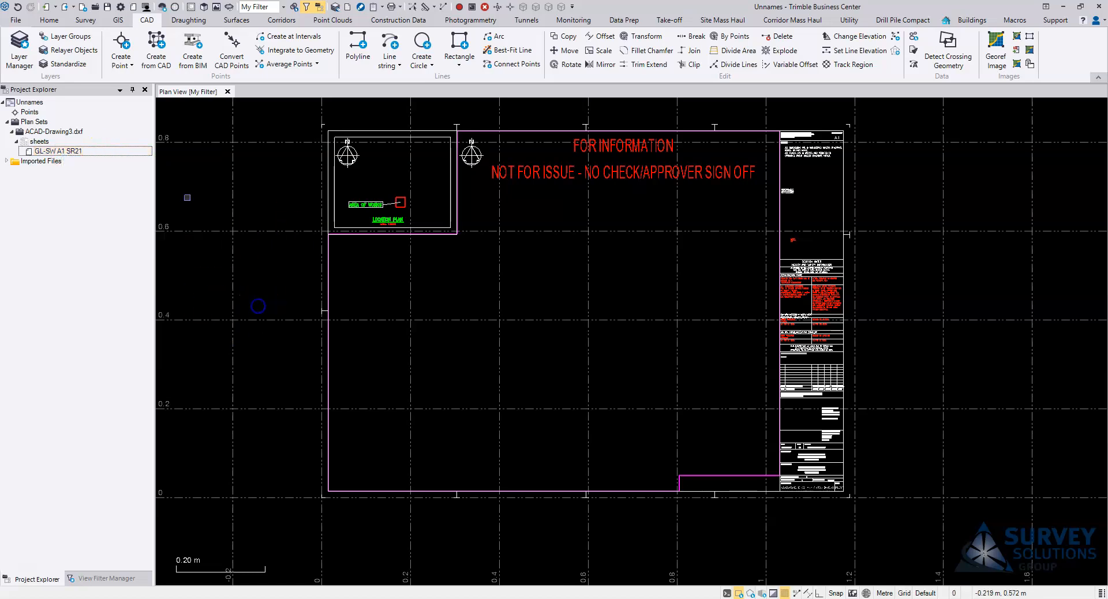
{"action": "left_click", "coordinate": [188, 20]}
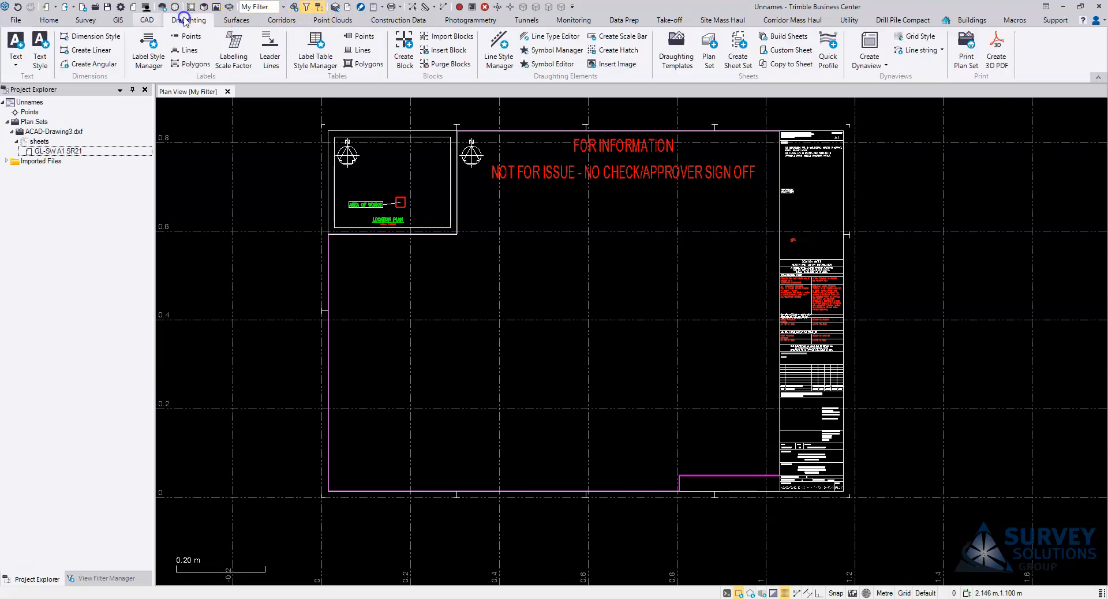
{"action": "left_click", "coordinate": [806, 56]}
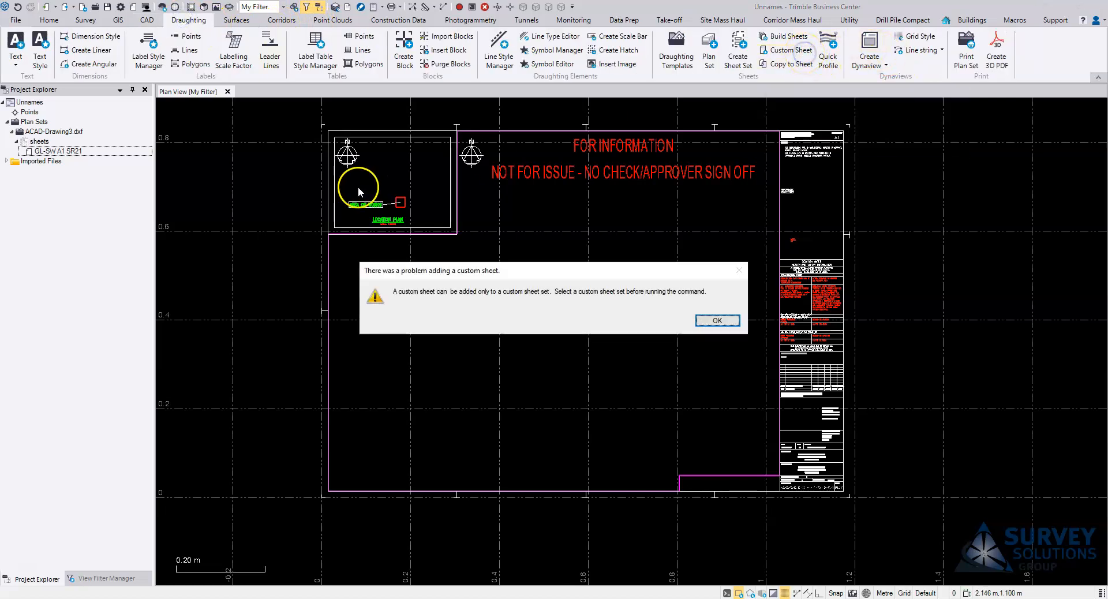
{"action": "left_click", "coordinate": [717, 320]}
{"action": "left_click", "coordinate": [57, 131]}
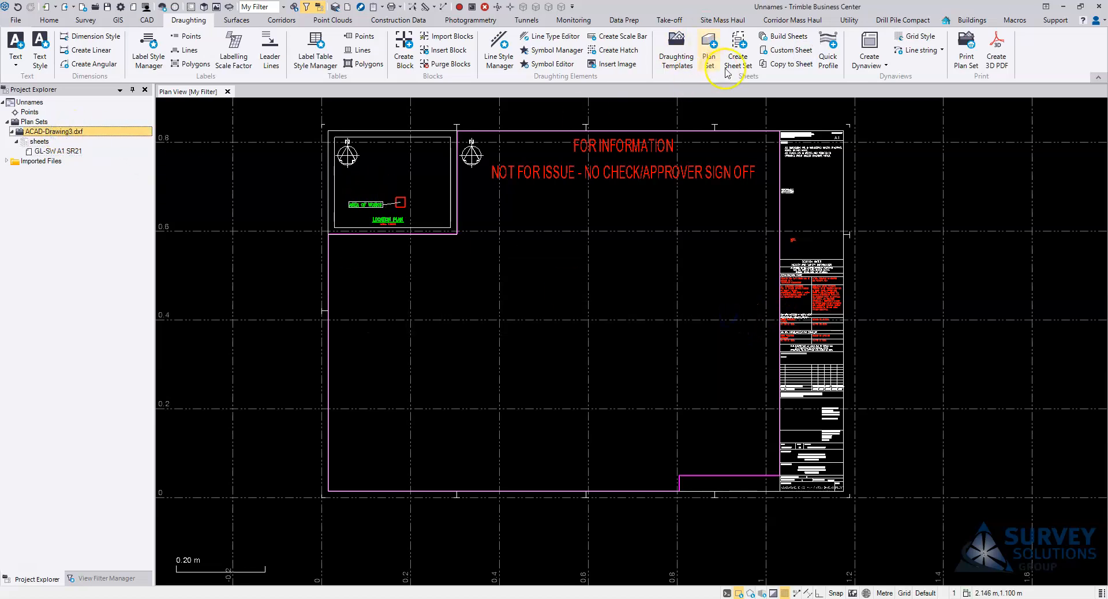
{"action": "left_click", "coordinate": [790, 50]}
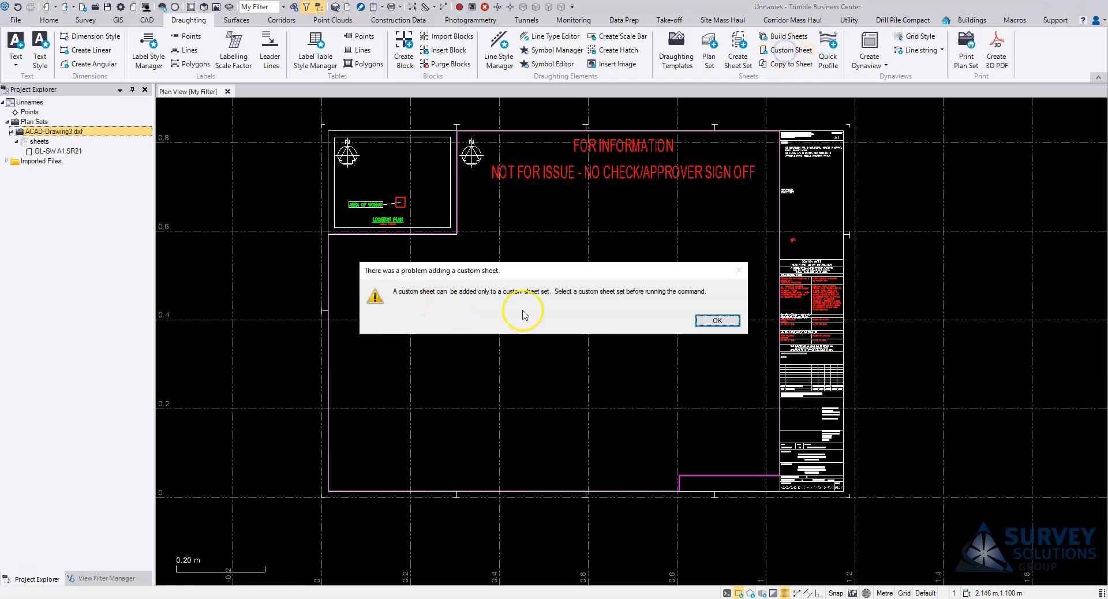
{"action": "left_click", "coordinate": [714, 321]}
Step: Create a custom sheet named A0 in the sheets sheet set, inserted as the first sheet
{"action": "left_click", "coordinate": [39, 142]}
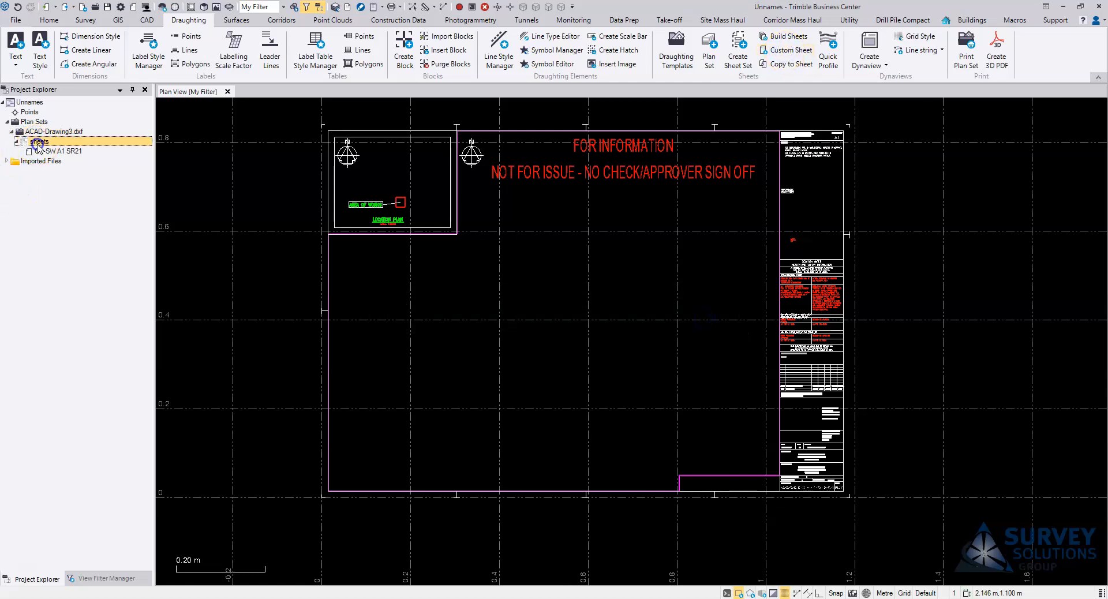
{"action": "left_click", "coordinate": [786, 51]}
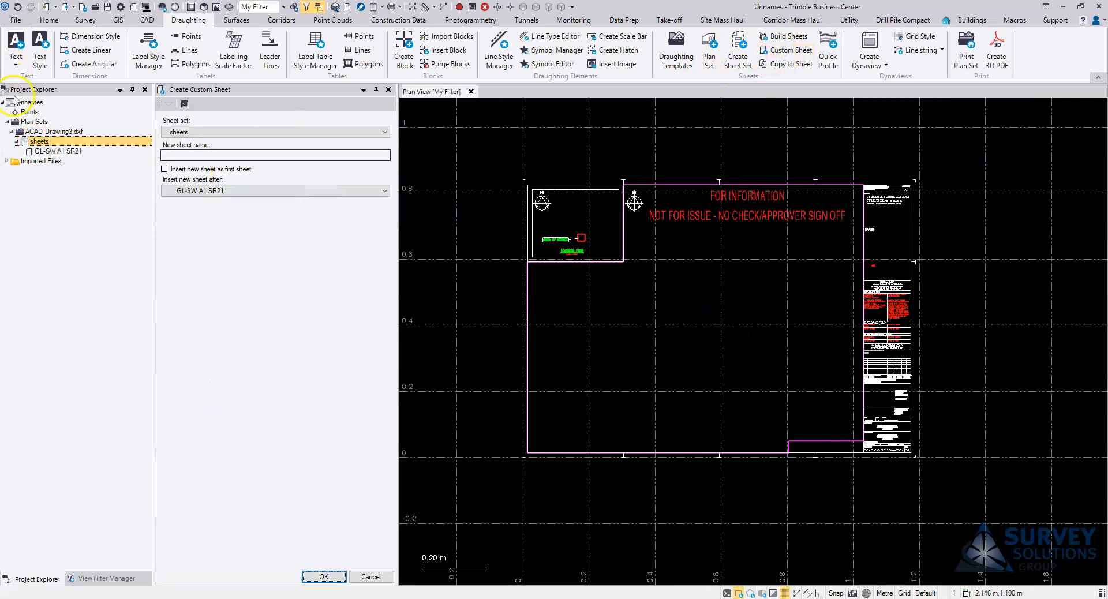
{"action": "left_click", "coordinate": [183, 157]}
{"action": "left_click", "coordinate": [202, 190]}
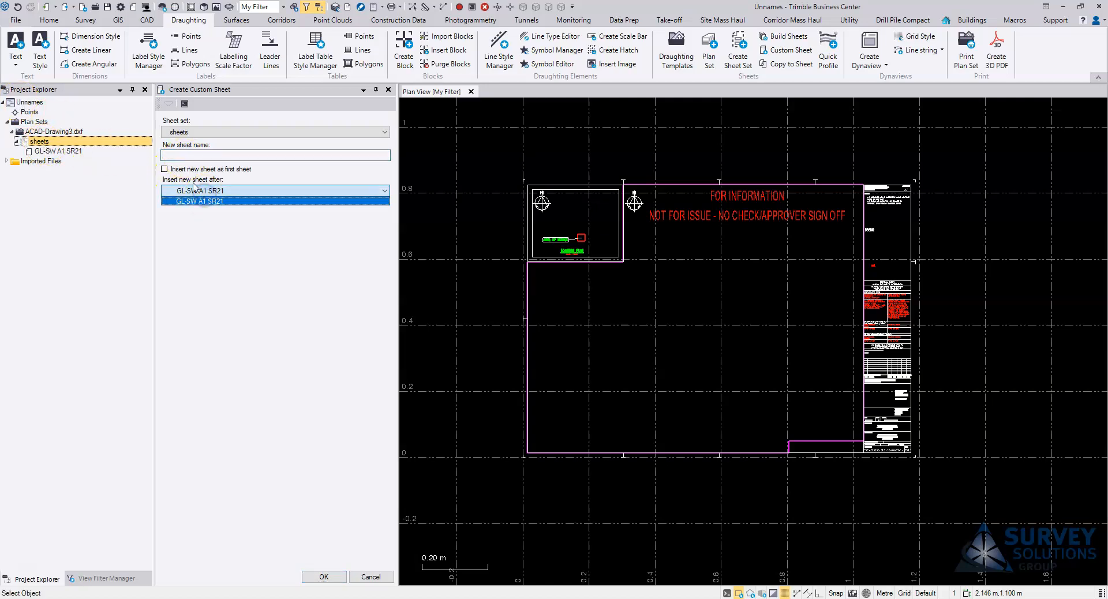
{"action": "left_click", "coordinate": [164, 169]}
{"action": "left_click", "coordinate": [165, 169]}
{"action": "left_click", "coordinate": [198, 153]}
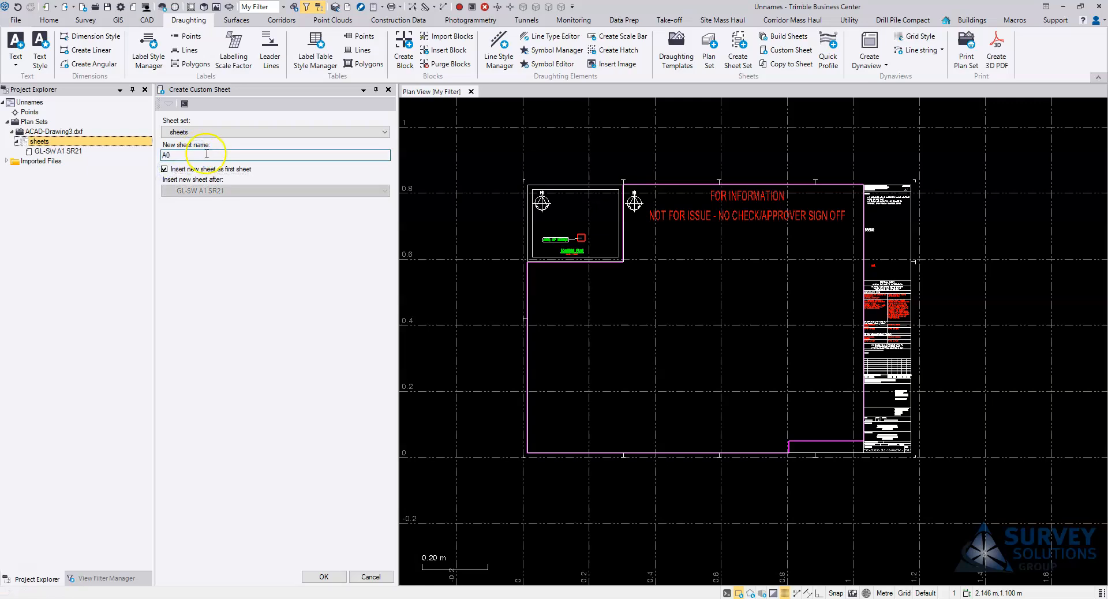
{"action": "type", "text": "A0"}
{"action": "left_click", "coordinate": [323, 577]}
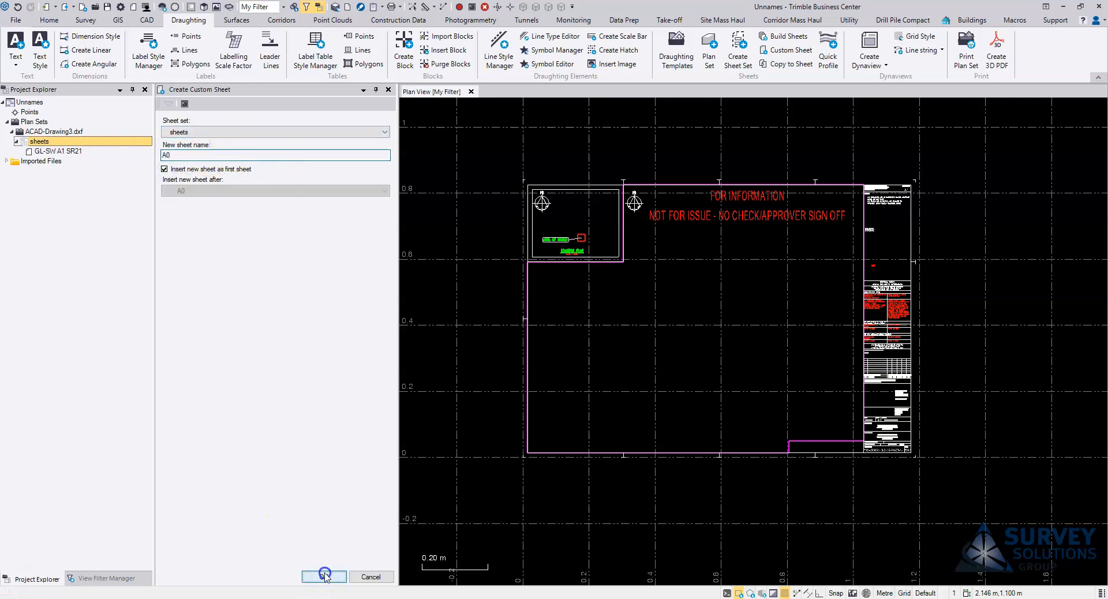
{"action": "left_click", "coordinate": [41, 151]}
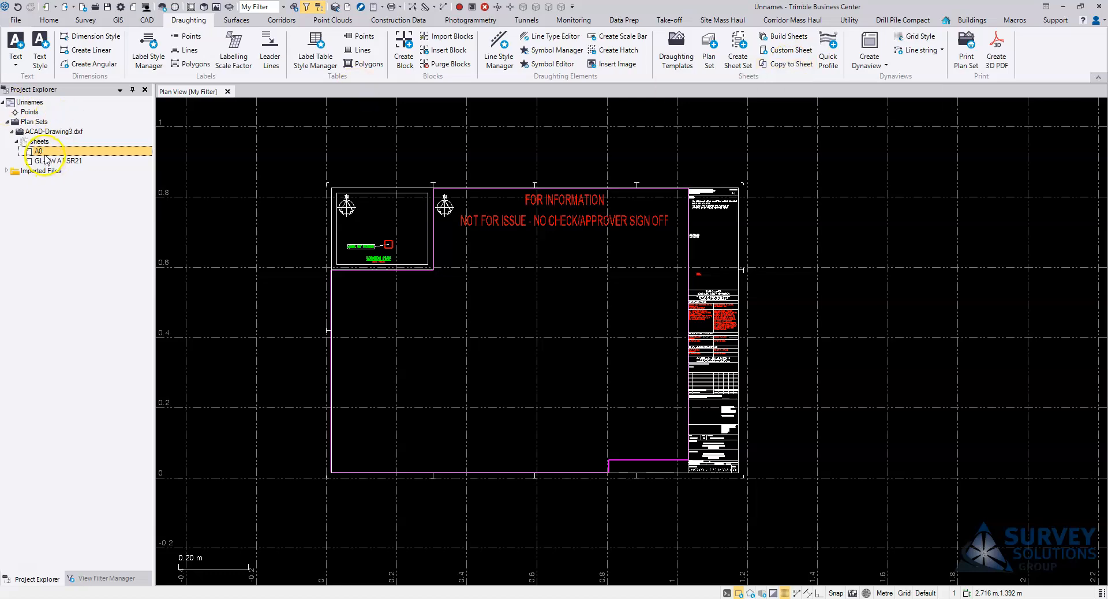
{"action": "left_click", "coordinate": [819, 457]}
{"action": "scroll", "coordinate": [818, 448], "scroll_direction": "down", "scroll_amount": 1}
{"action": "middle_click_drag", "start_coordinate": [815, 439], "coordinate": [858, 434]}
{"action": "scroll", "coordinate": [834, 419], "scroll_direction": "up", "scroll_amount": 1}
{"action": "middle_click_drag", "start_coordinate": [816, 389], "coordinate": [854, 386]}
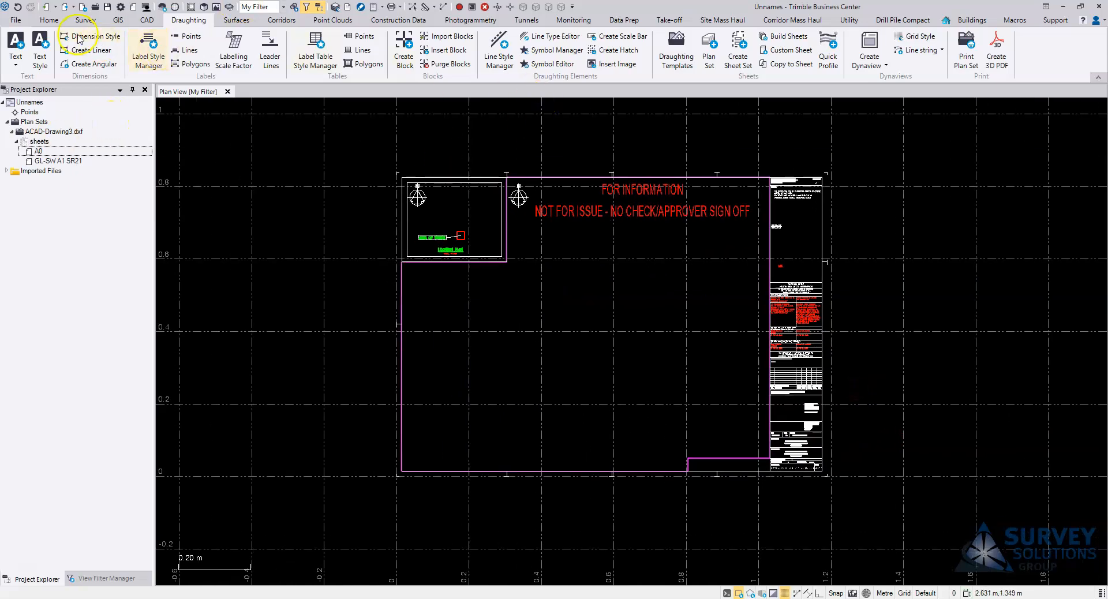
{"action": "left_click", "coordinate": [50, 21]}
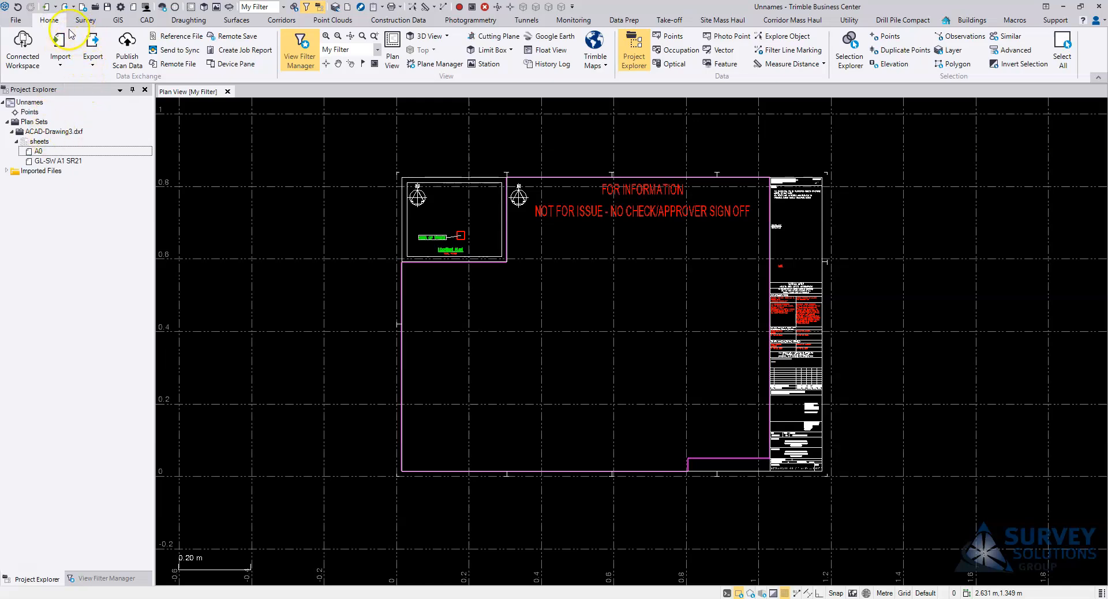
{"action": "left_click", "coordinate": [29, 123]}
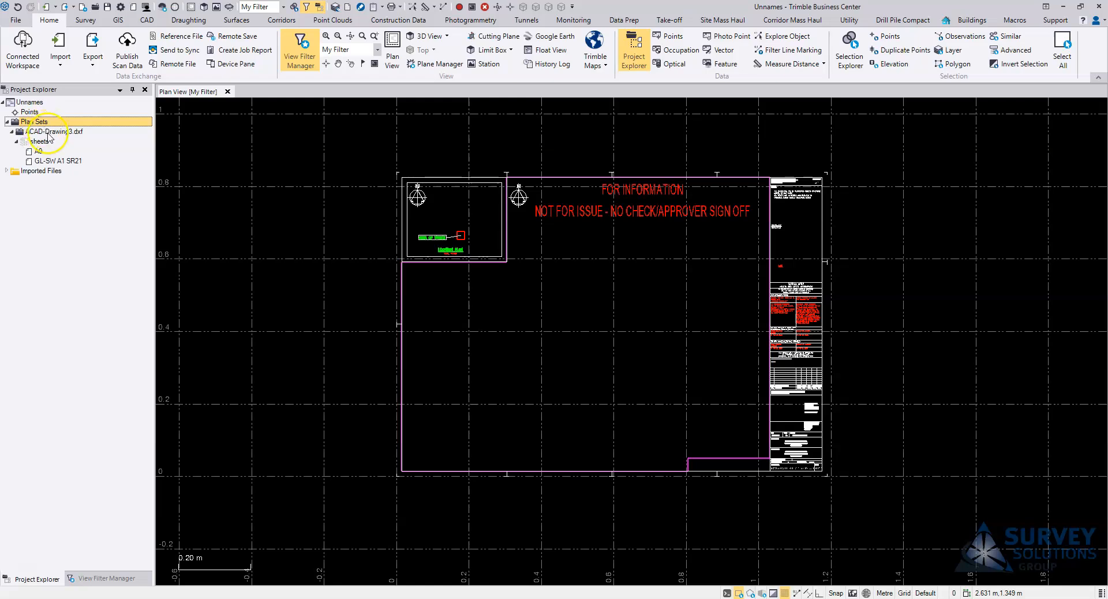
{"action": "left_click", "coordinate": [49, 133]}
{"action": "left_click", "coordinate": [46, 143], "text": "ctrl"}
{"action": "left_click", "coordinate": [43, 152], "text": "ctrl"}
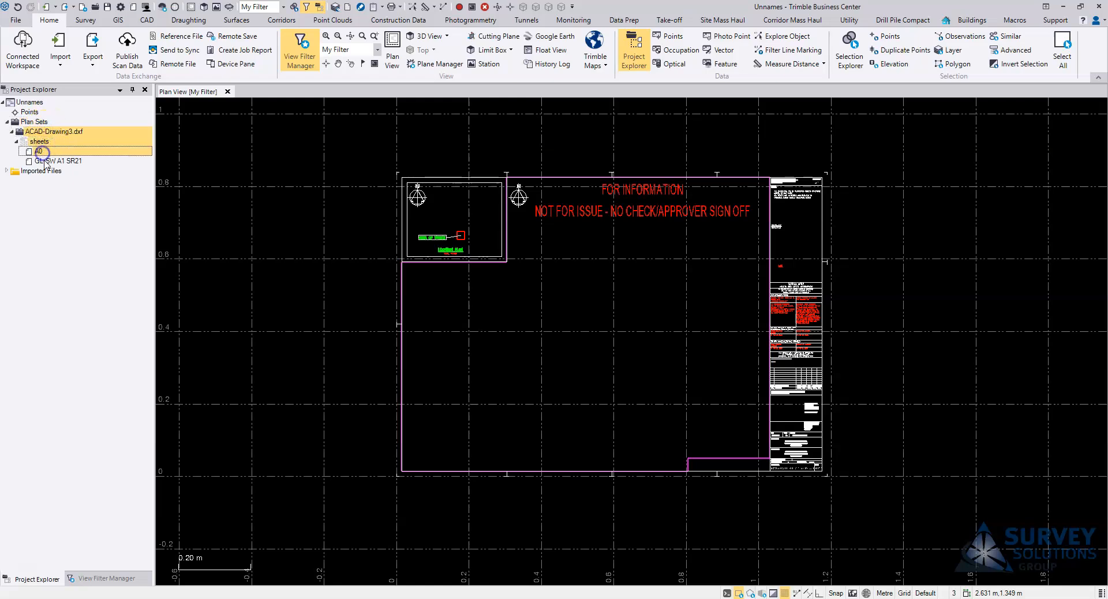
{"action": "left_click", "coordinate": [46, 161], "text": "ctrl"}
{"action": "left_click", "coordinate": [60, 162]}
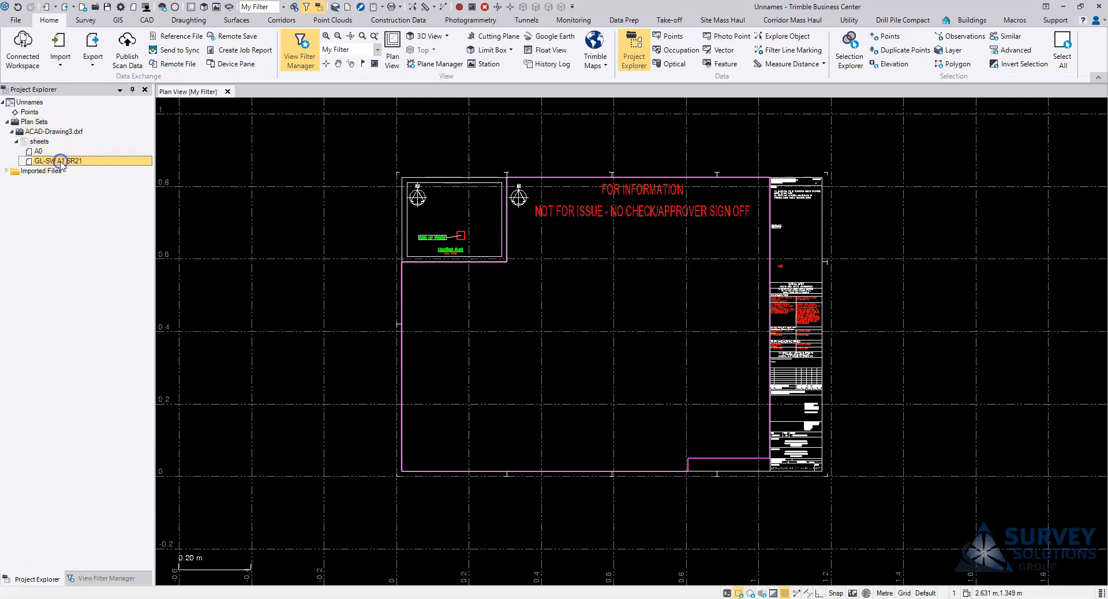
{"action": "left_click", "coordinate": [43, 123]}
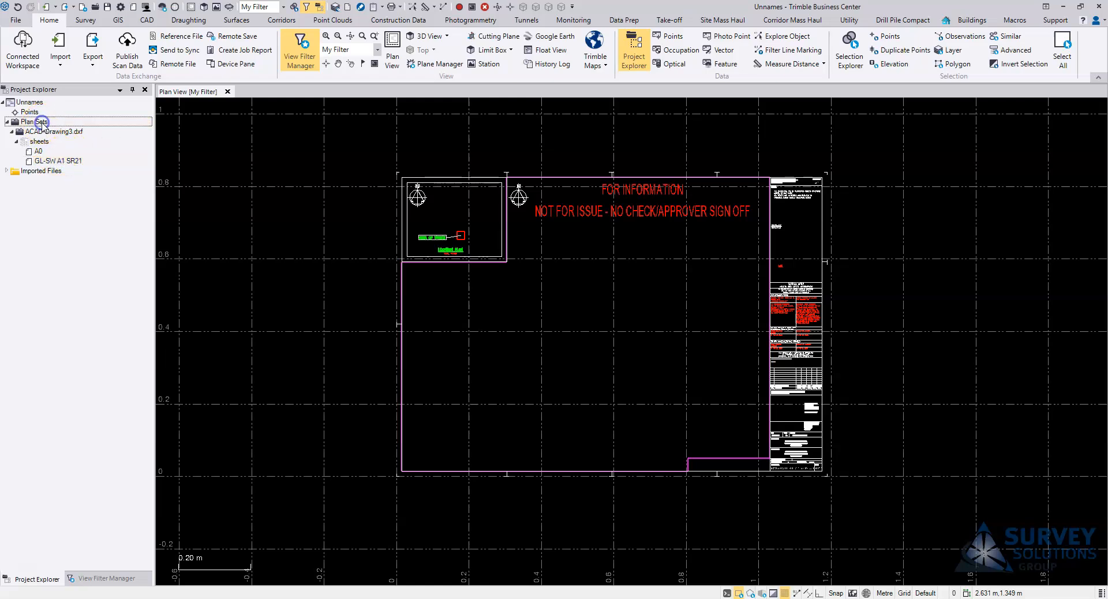
Step: Select the ACAD-Drawing3.dxf plan set, the sheets set, both its sheets A0 and GL-SW A1 SR21, and the Plan Sets node
{"action": "left_click", "coordinate": [48, 132]}
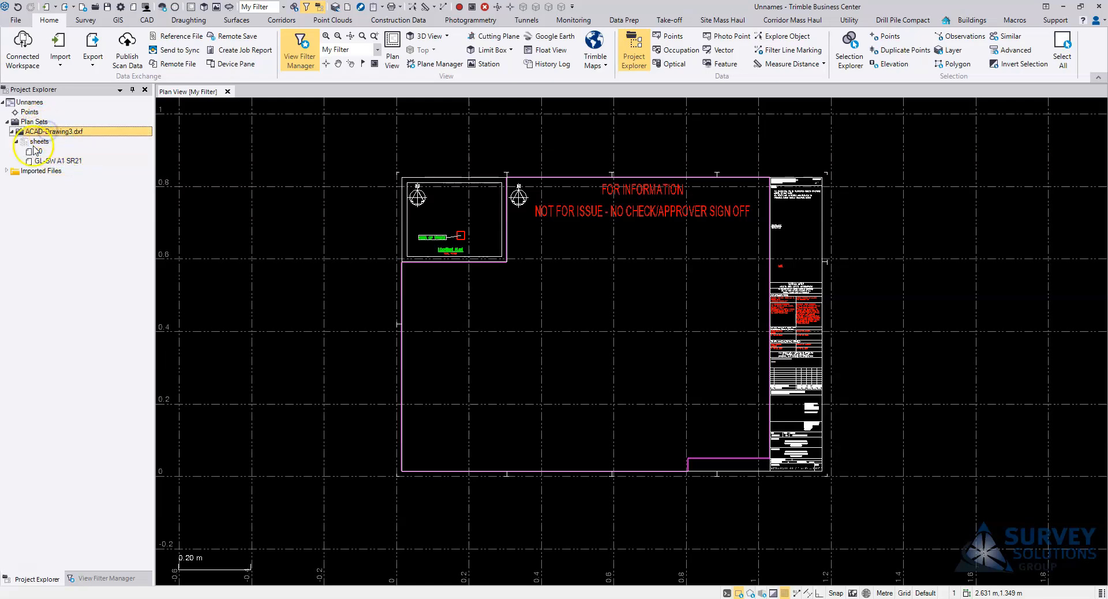
{"action": "left_click", "coordinate": [37, 143], "text": "ctrl"}
{"action": "left_click", "coordinate": [40, 152], "text": "ctrl"}
{"action": "left_click", "coordinate": [41, 162], "text": "ctrl"}
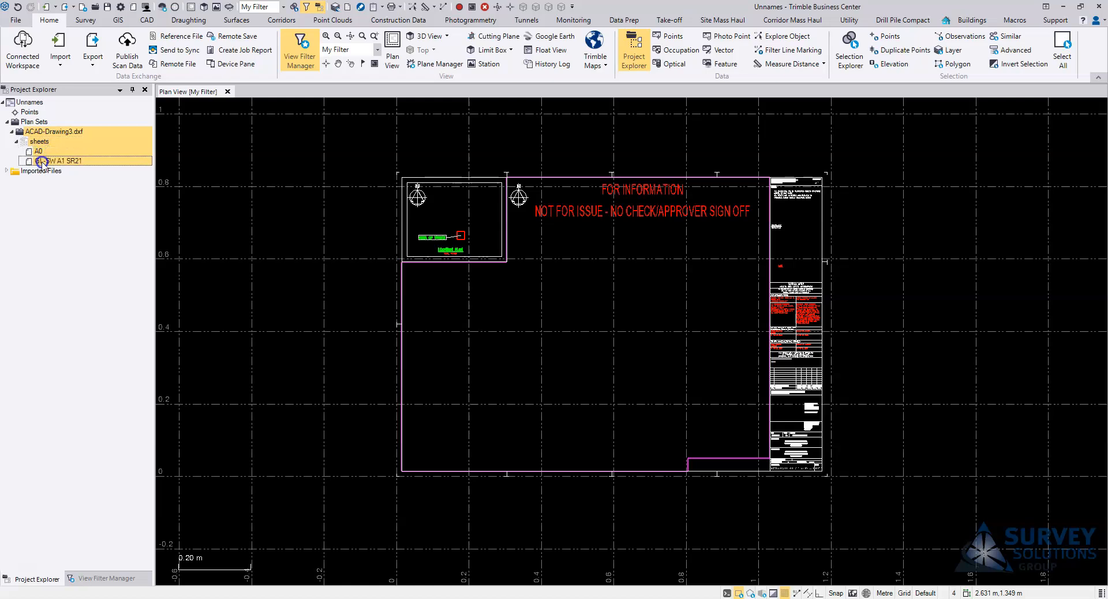
{"action": "left_click", "coordinate": [35, 123], "text": "ctrl"}
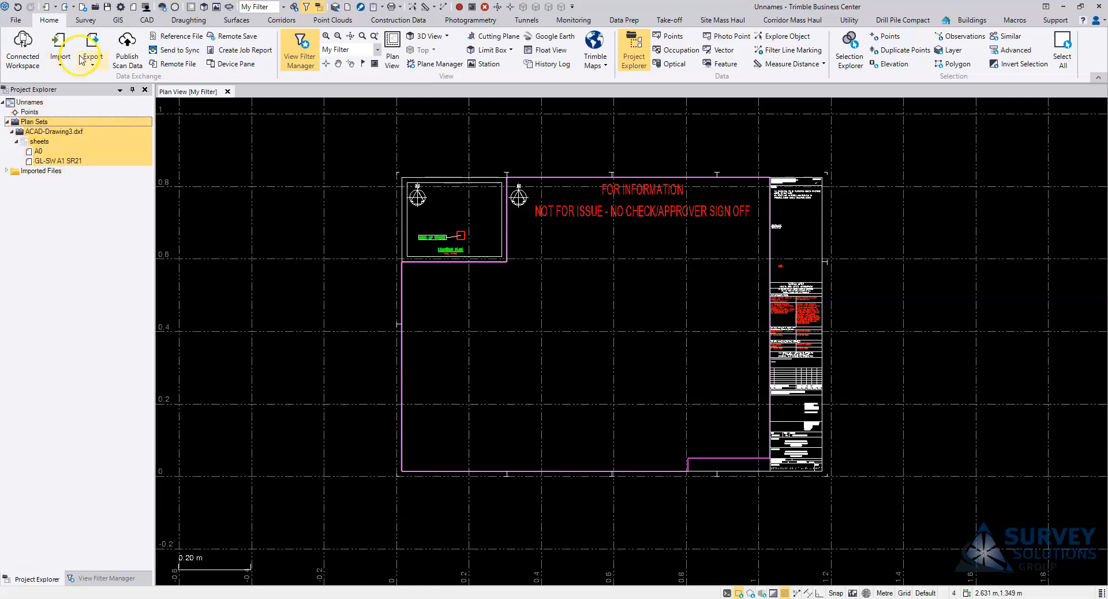
Step: Review the VCL Project Link exporter settings and save location for Unnames.vcl, and close Export without exporting
{"action": "left_click", "coordinate": [93, 43]}
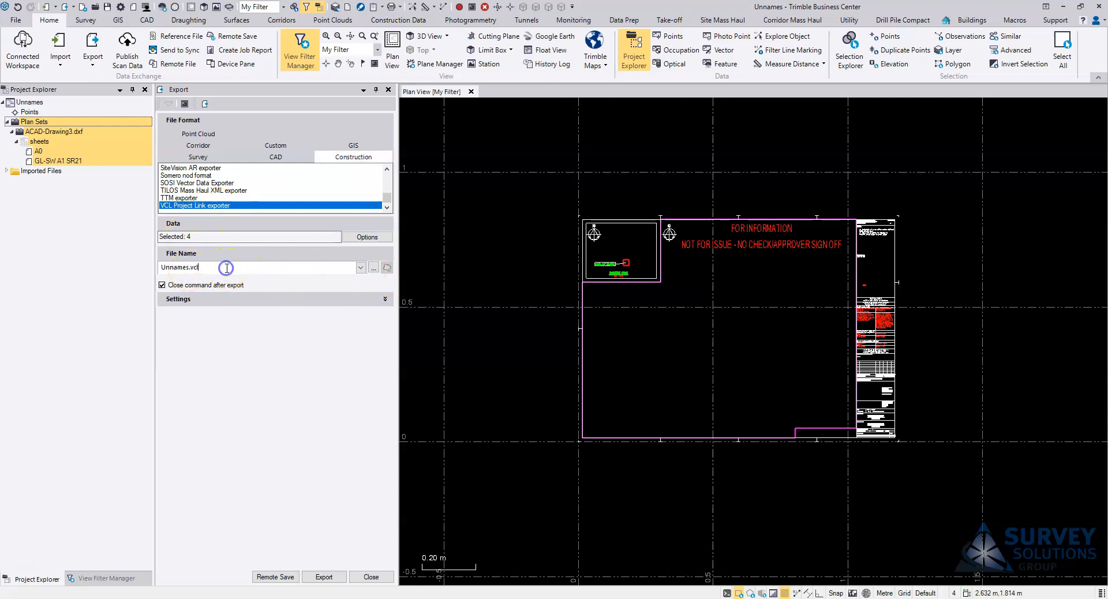
{"action": "left_click", "coordinate": [374, 268]}
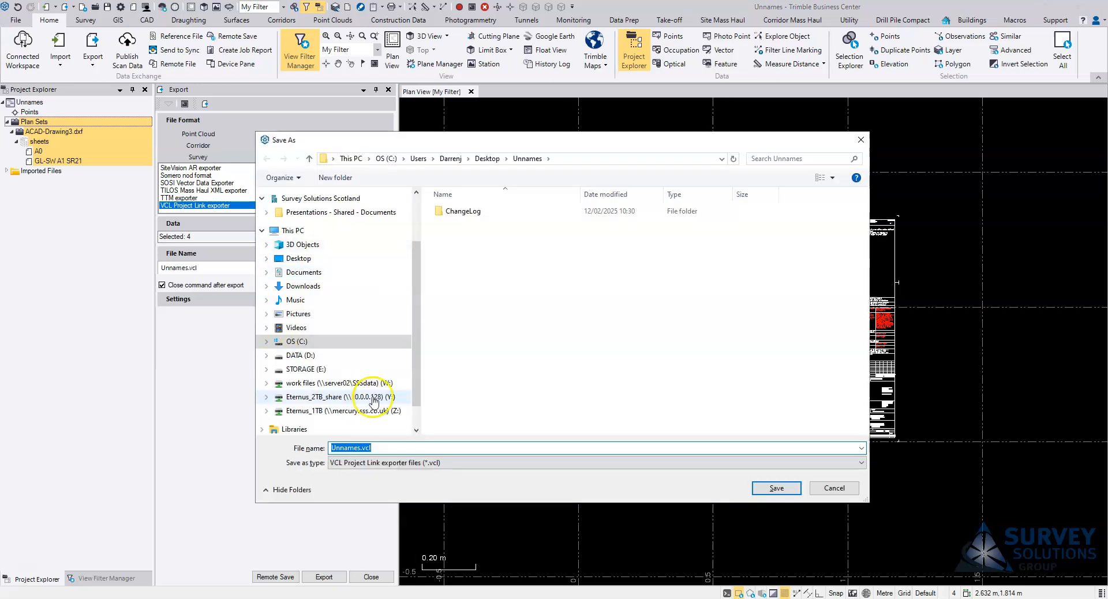
{"action": "left_click", "coordinate": [835, 488]}
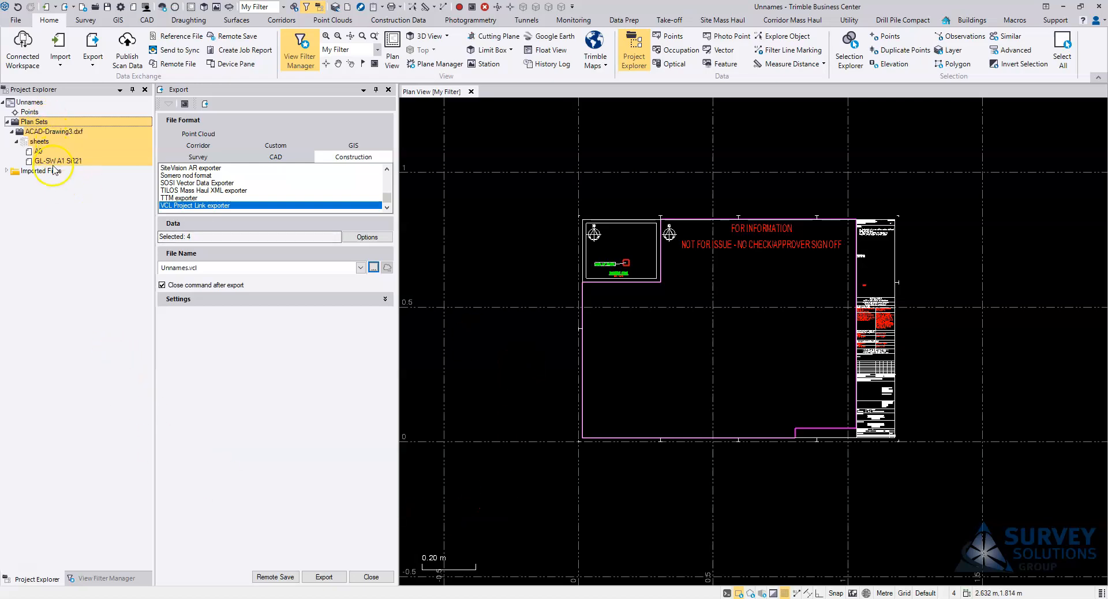
{"action": "left_click", "coordinate": [385, 580]}
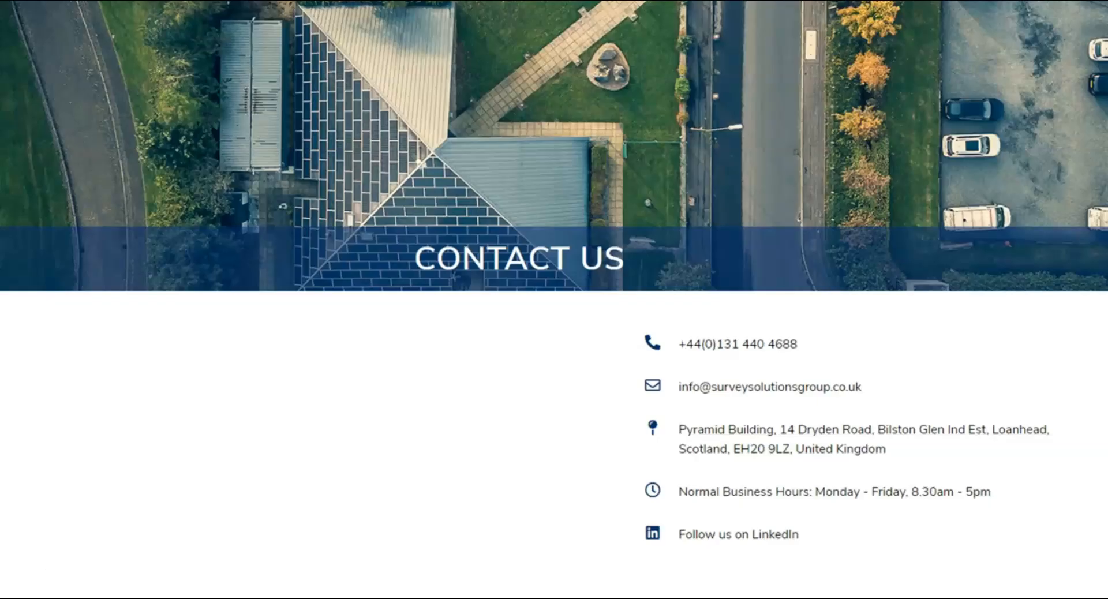